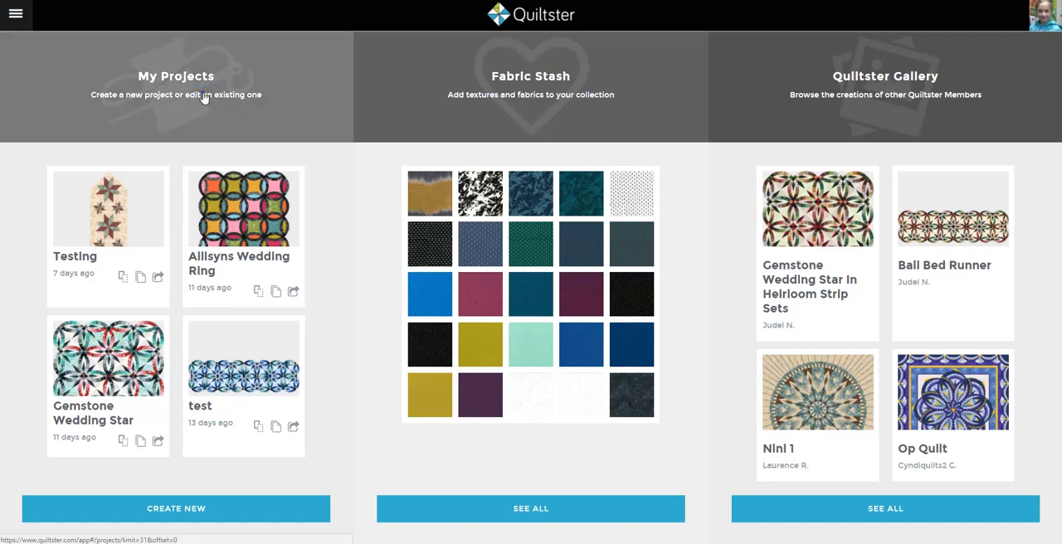
Step: Start a new project from the Wedding Ring Collection using the Gemstone Wedding Star Blank Template
click(204, 97)
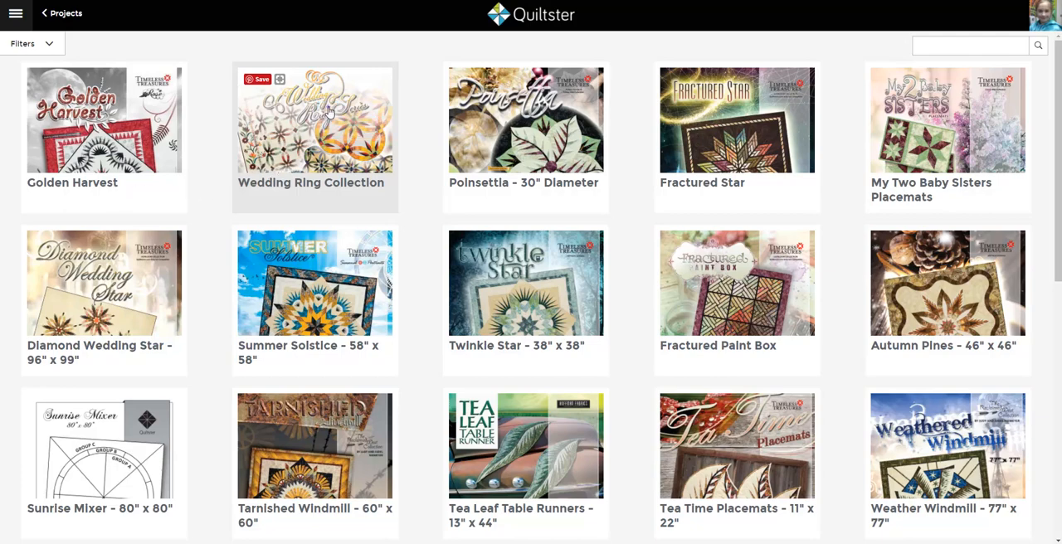
click(329, 111)
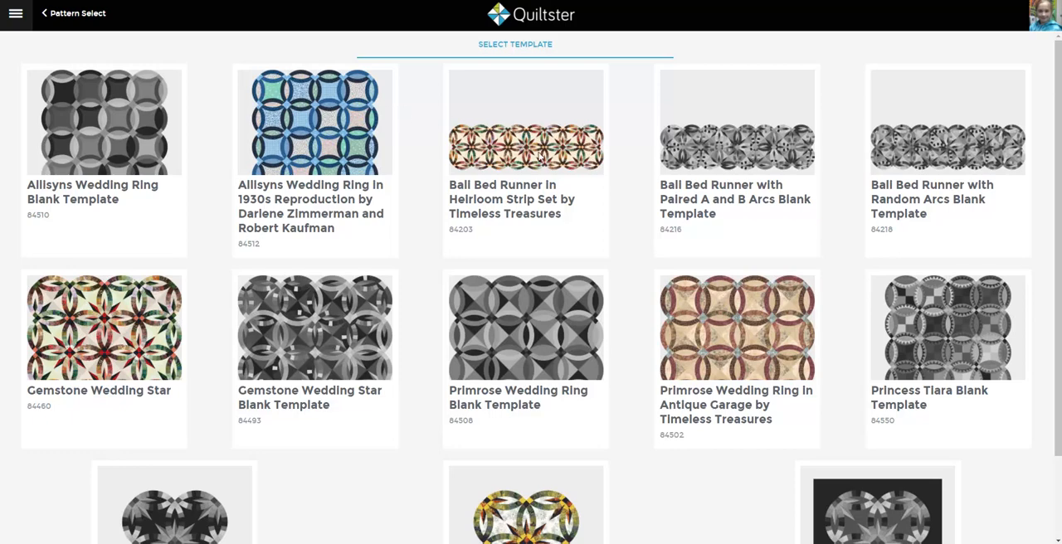
scroll(632, 342, down, 1)
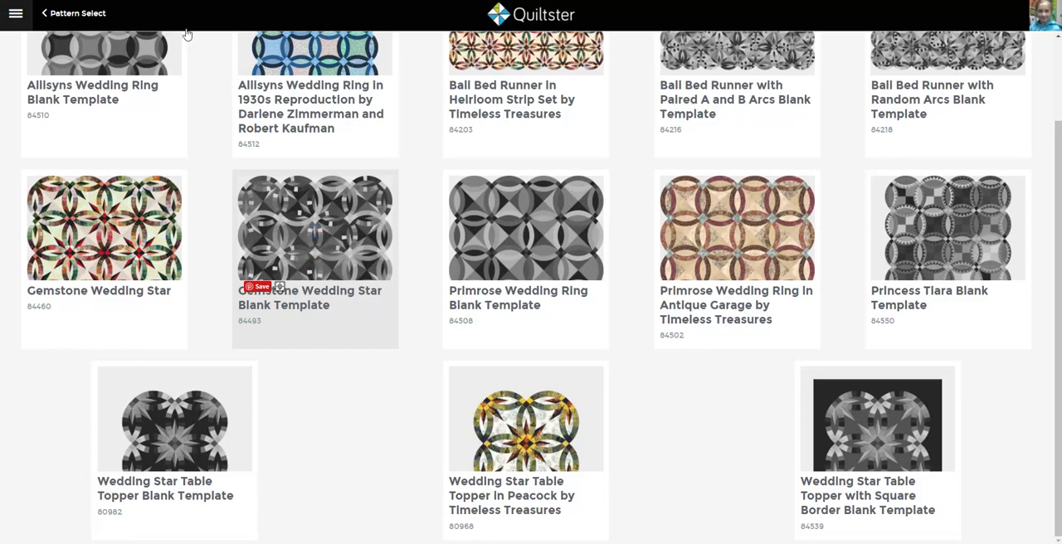
Step: Name the project "Gemstone Wedding Star in Heirloom" and create it
click(366, 116)
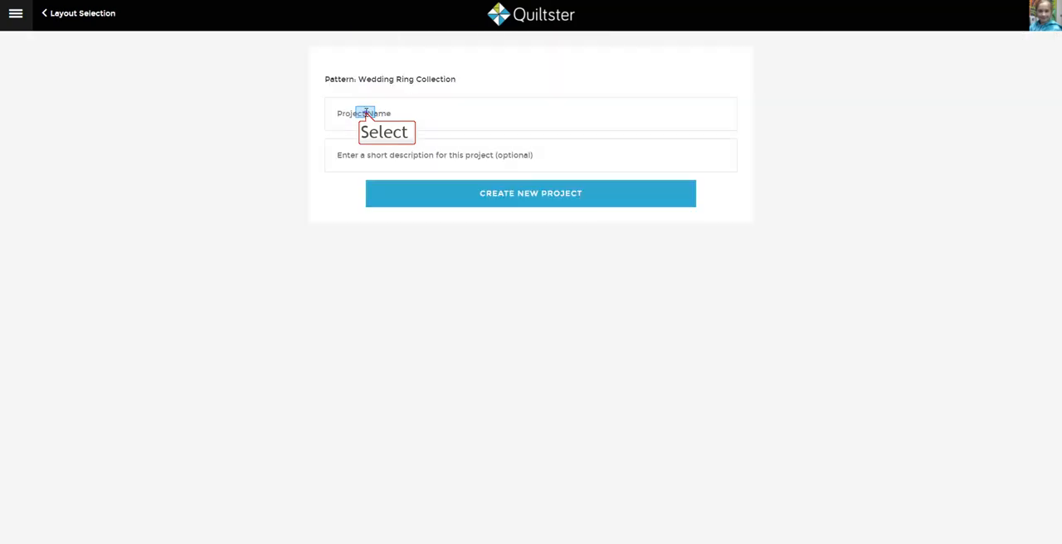
text(Gemstone Wedding STar)
key(BackSpace)
key(BackSpace)
key(BackSpace)
key(BackSpace)
text(tar in H)
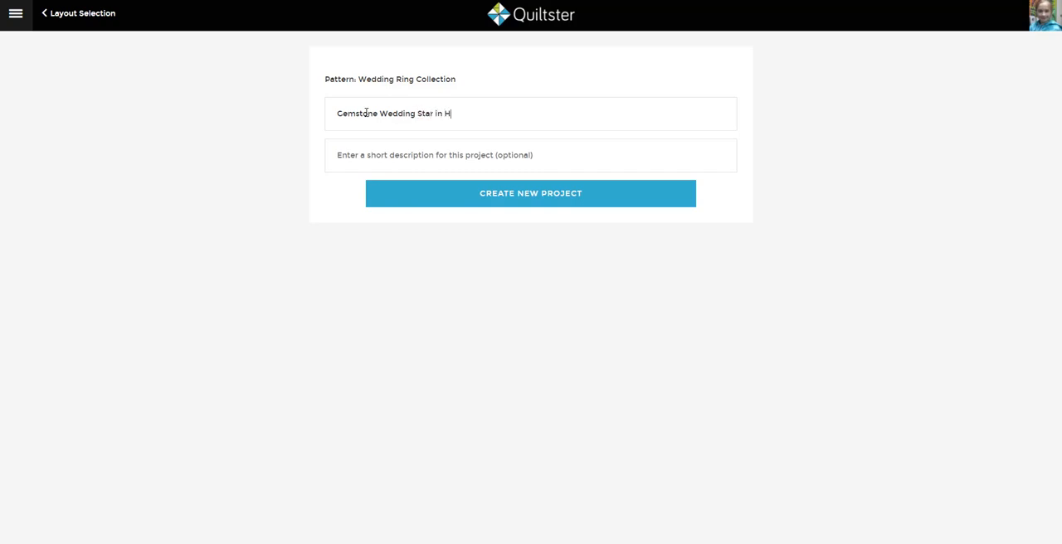
text(eirloom)
click(530, 196)
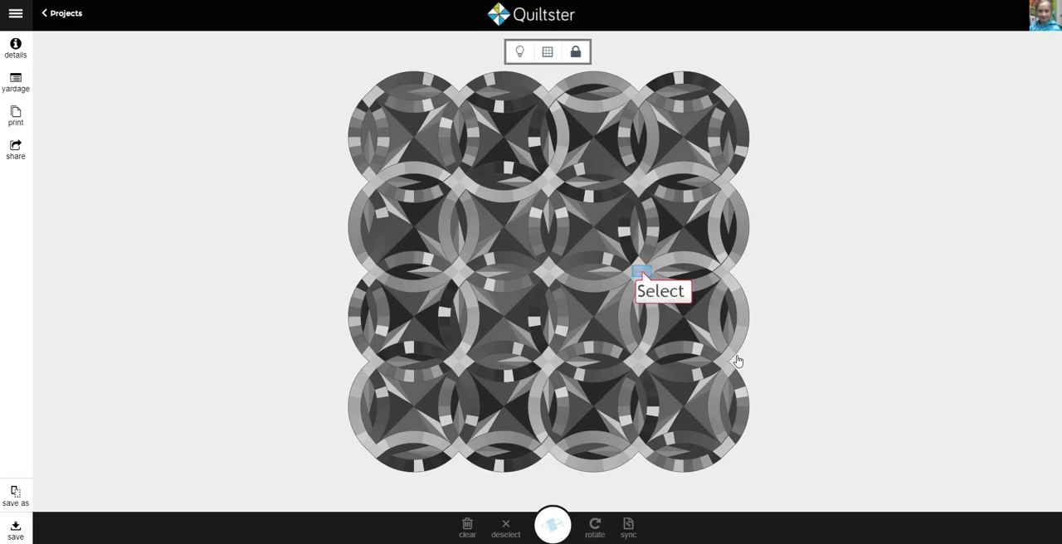
Step: Try selecting the quilt's ring arcs and centre sections, then open the ring arcs for fabric editing
click(644, 277)
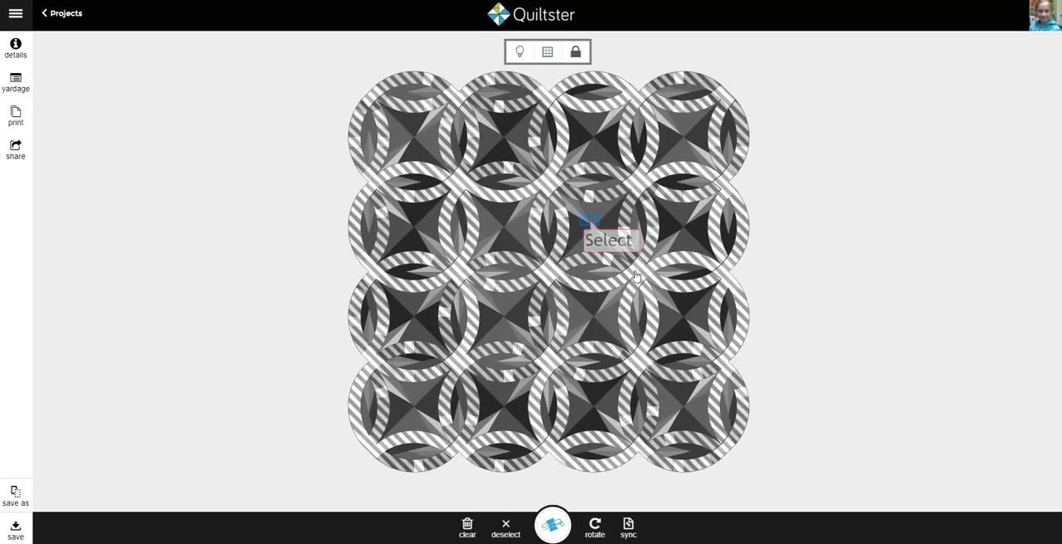
click(590, 225)
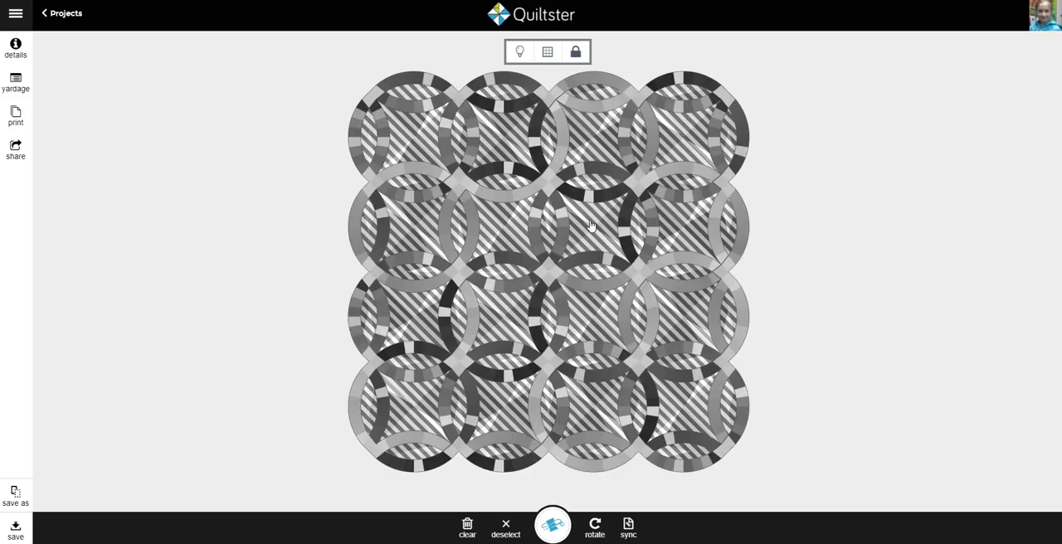
click(548, 274)
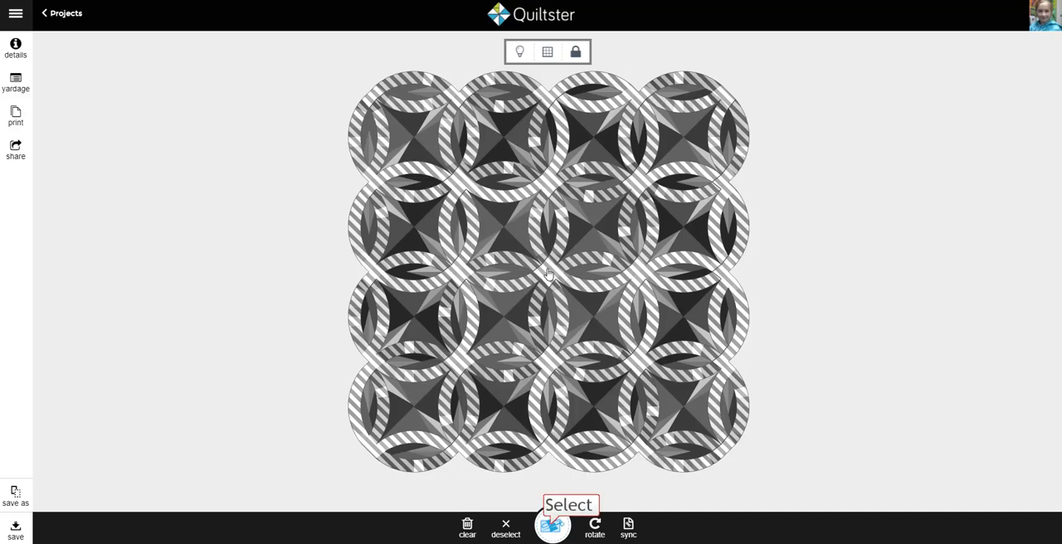
click(553, 531)
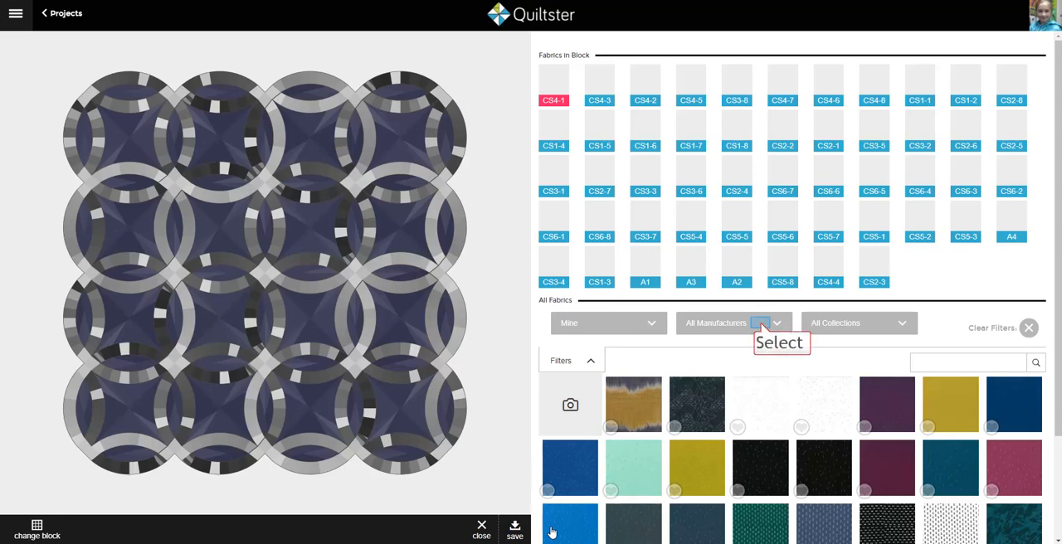
Step: Filter the available fabrics to the manufacturer Timeless Treasures and the collection Quiltworx Strip Set Heirloom
click(761, 325)
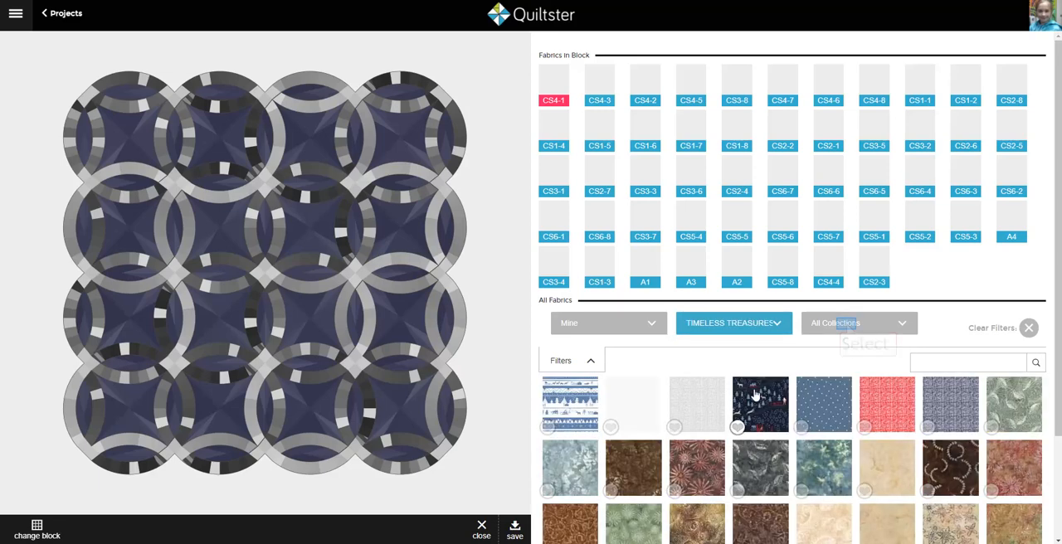
click(757, 389)
click(847, 325)
scroll(851, 441, down, 3)
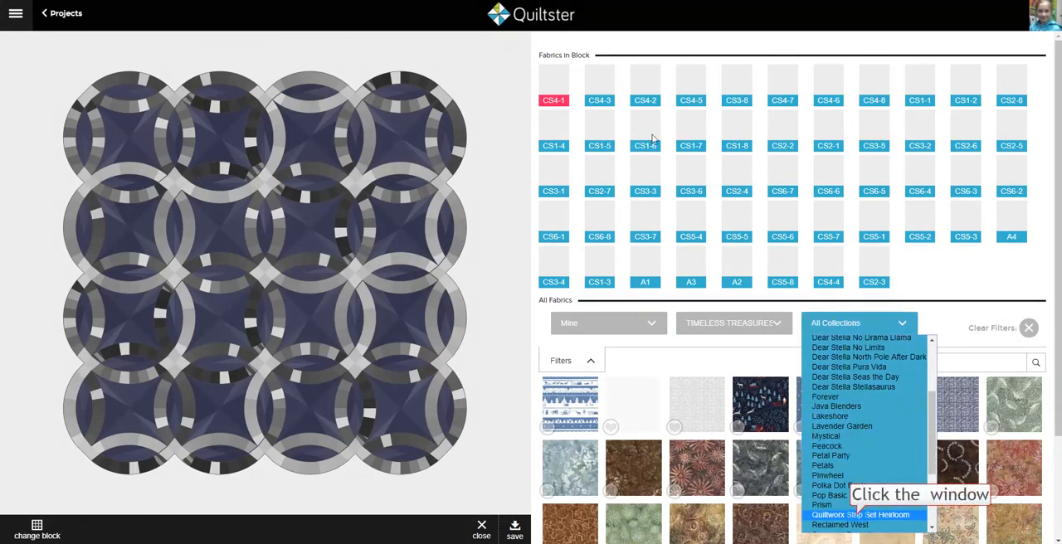
click(860, 516)
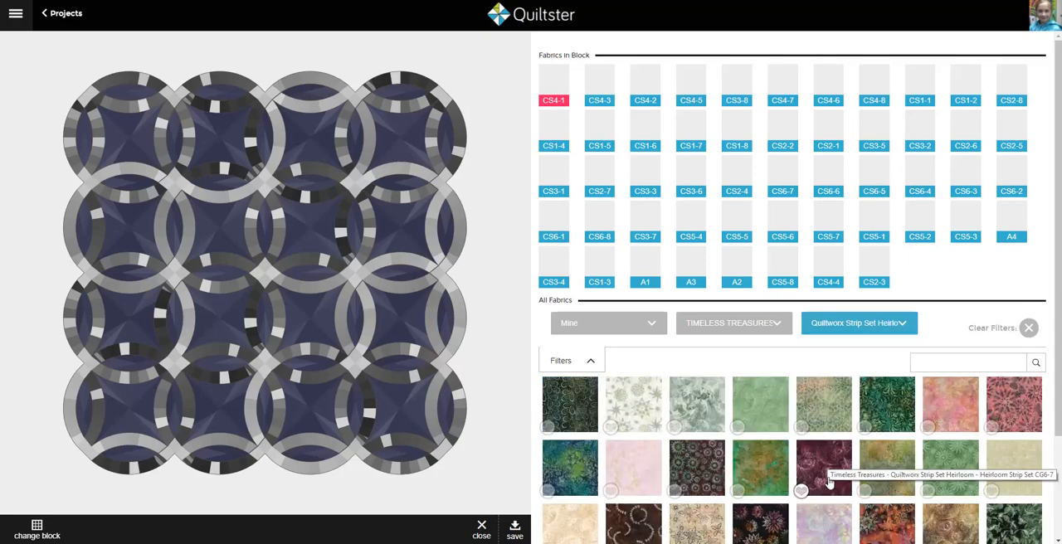
Step: Load the rest of the Heirloom collection's fabrics and look through the swatches
scroll(828, 462, down, 2)
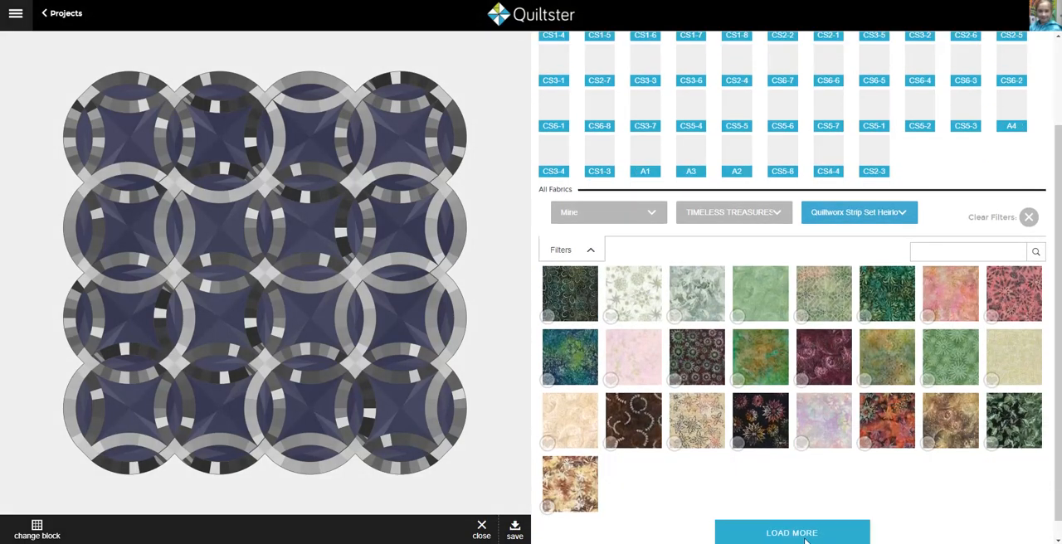
click(793, 534)
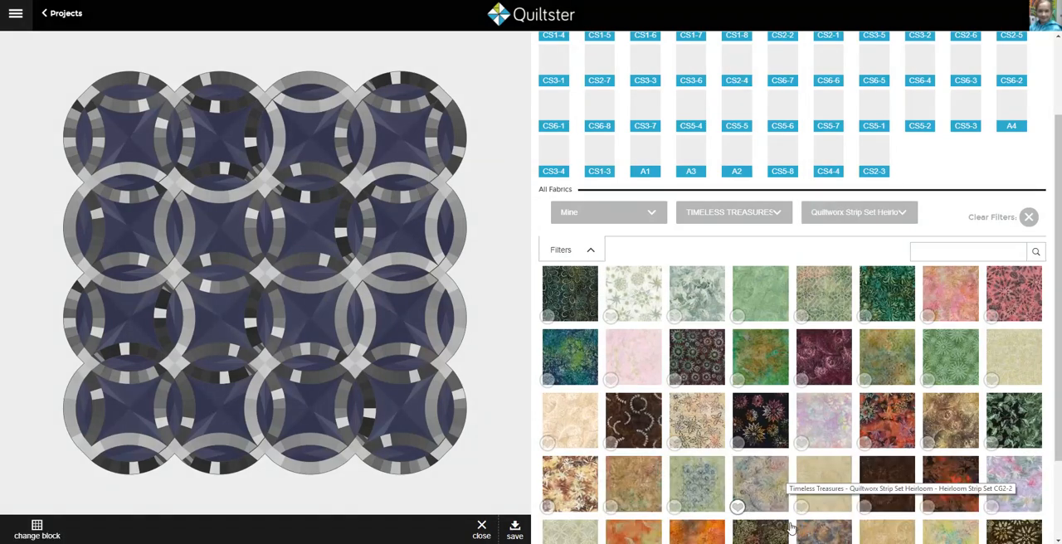
scroll(786, 476, down, 2)
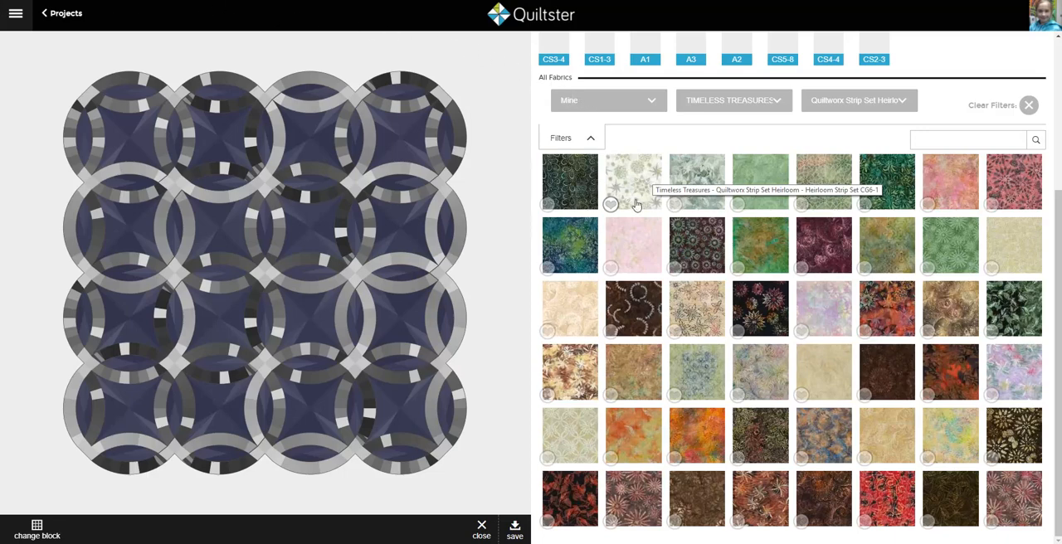
scroll(636, 204, up, 5)
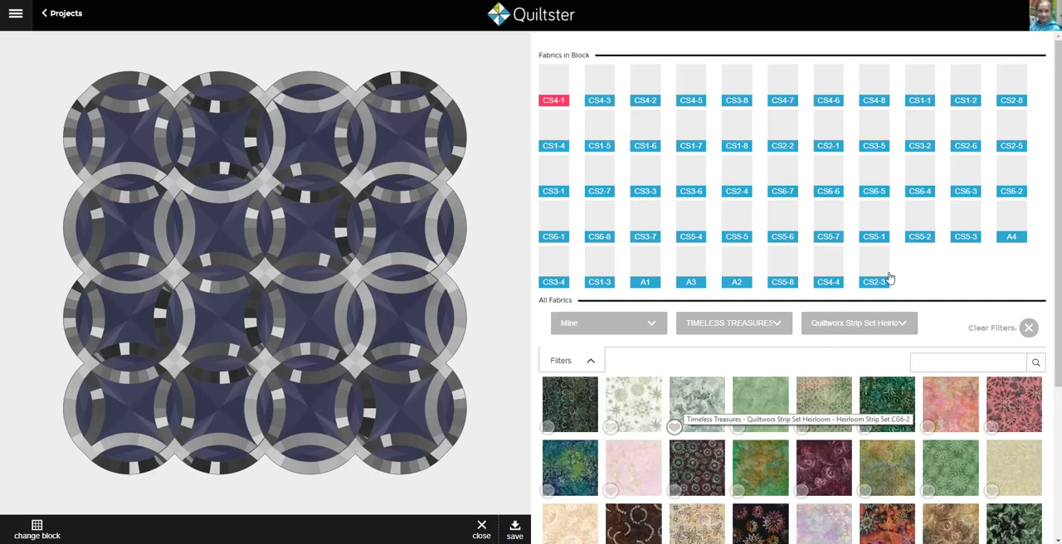
Step: Starting at arc patch CS1-1, apply the pale cream swirl fabric to CS1-1 and the beige flower print to CS1-2
click(924, 83)
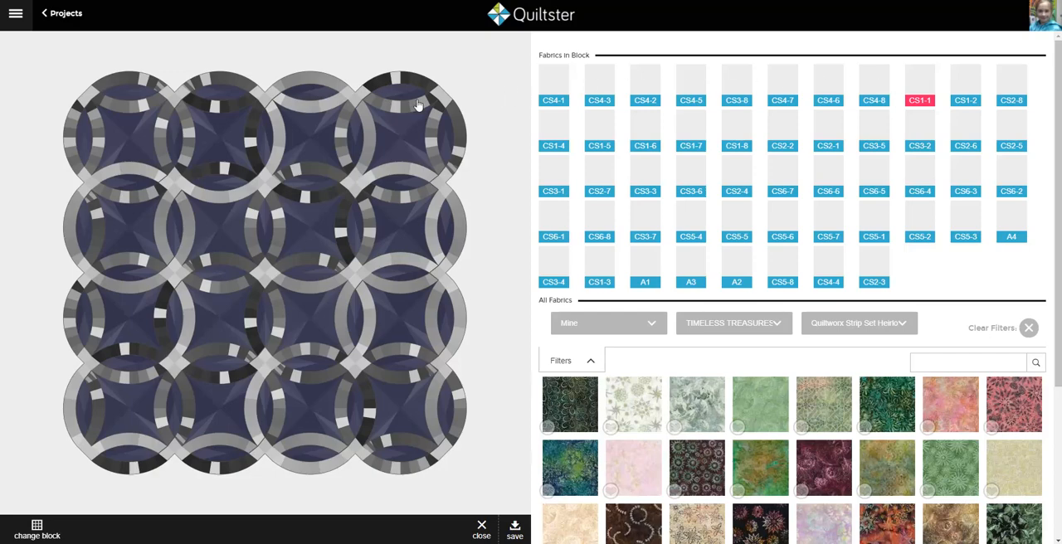
scroll(322, 144, up, 5)
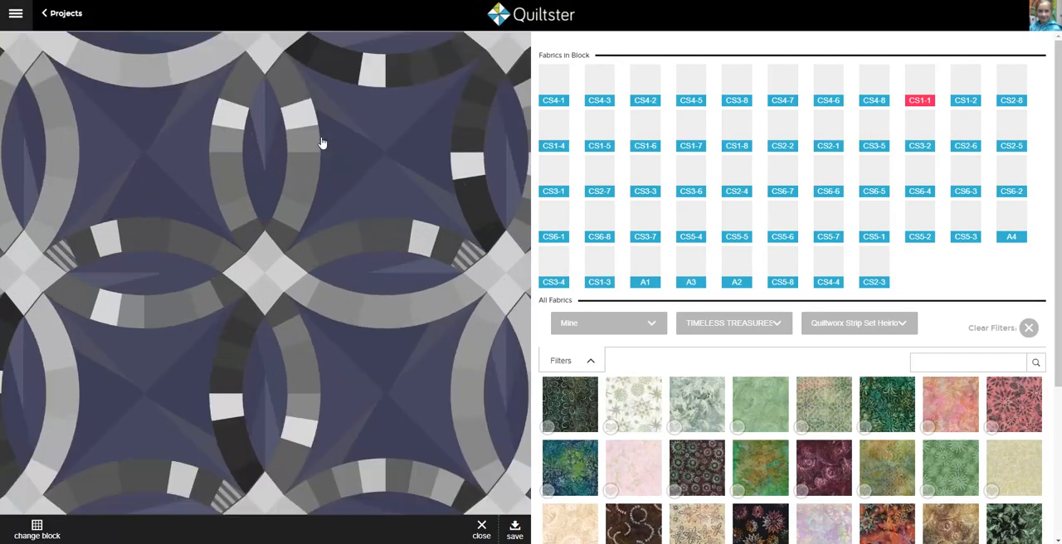
scroll(177, 249, down, 3)
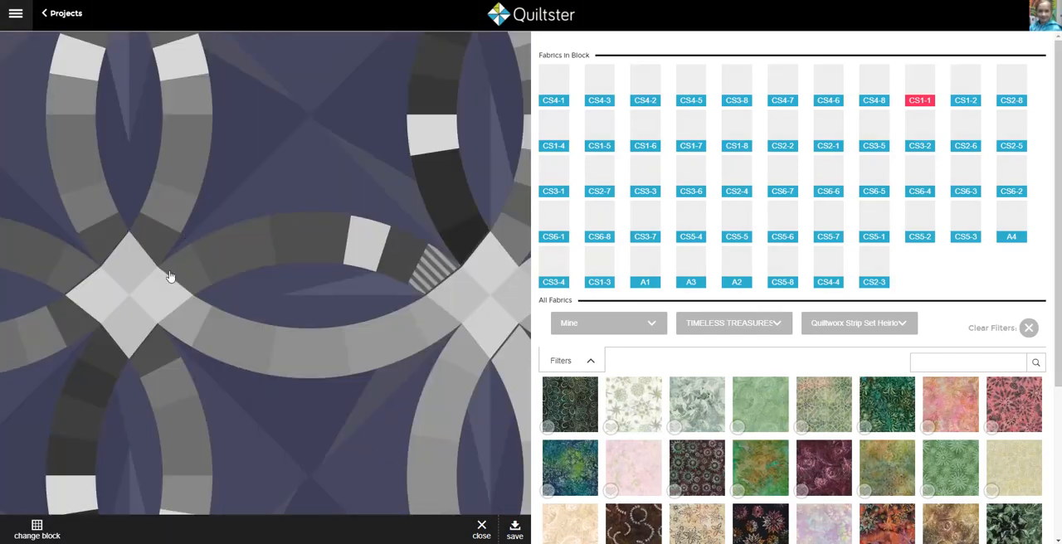
scroll(169, 277, up, 3)
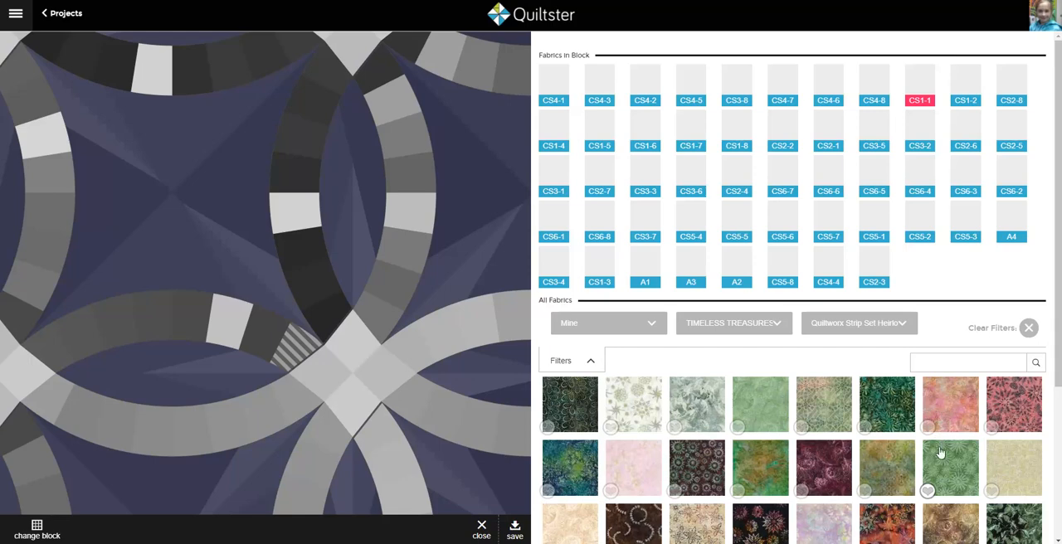
scroll(936, 440, down, 3)
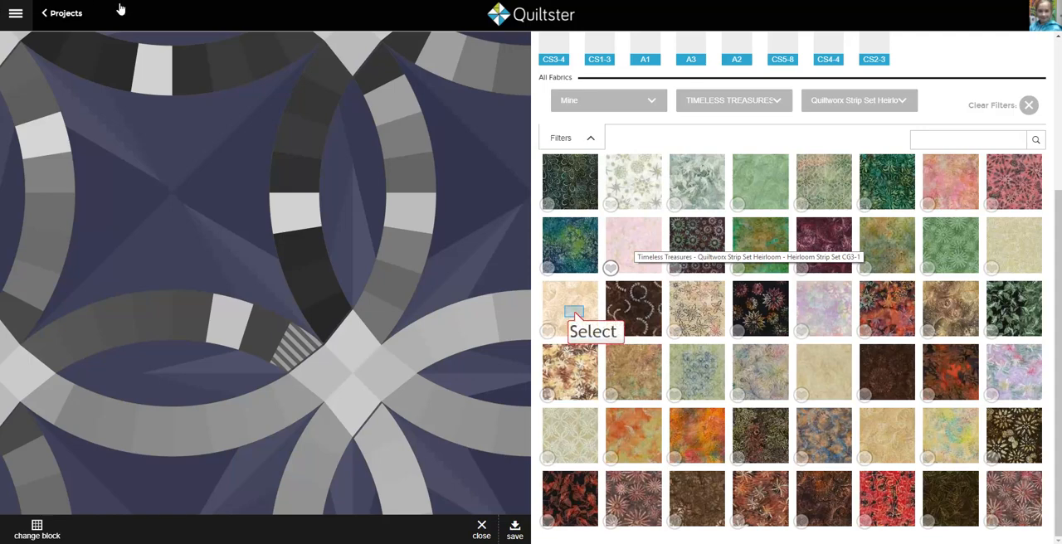
click(575, 317)
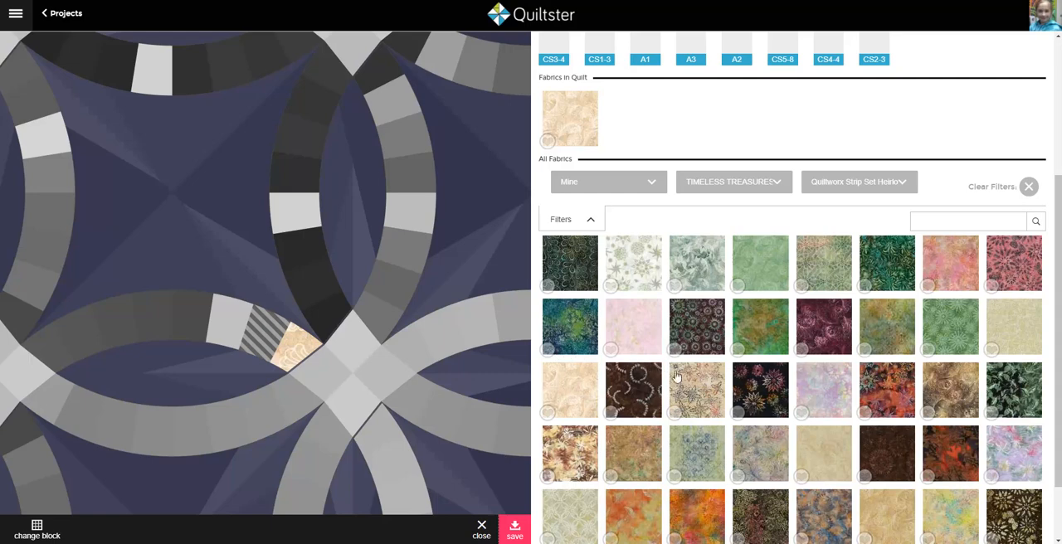
click(701, 401)
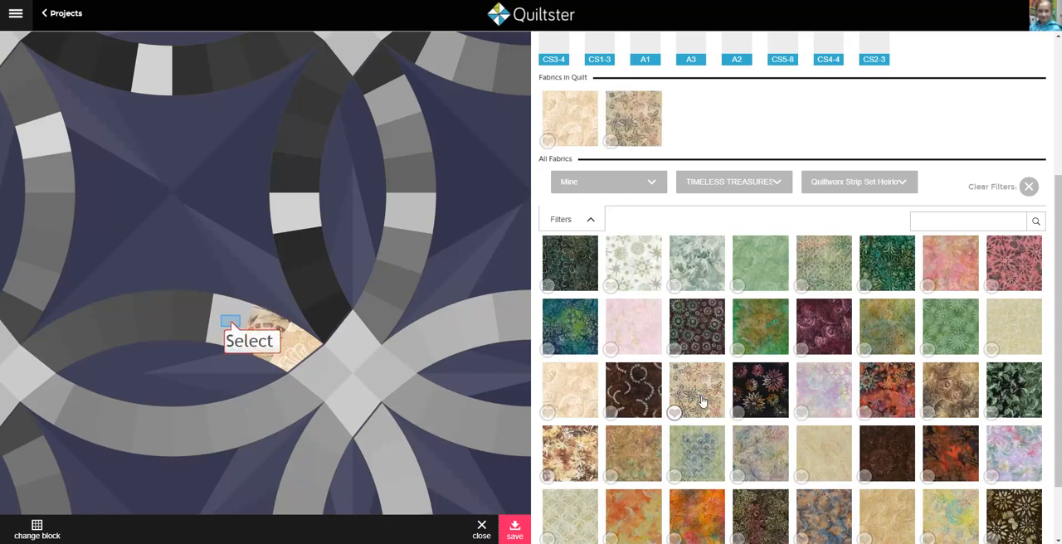
Step: Apply the golden-brown batik to arc patch CS1-3 and the cream-and-brown floral fabric to CS1-4
click(233, 326)
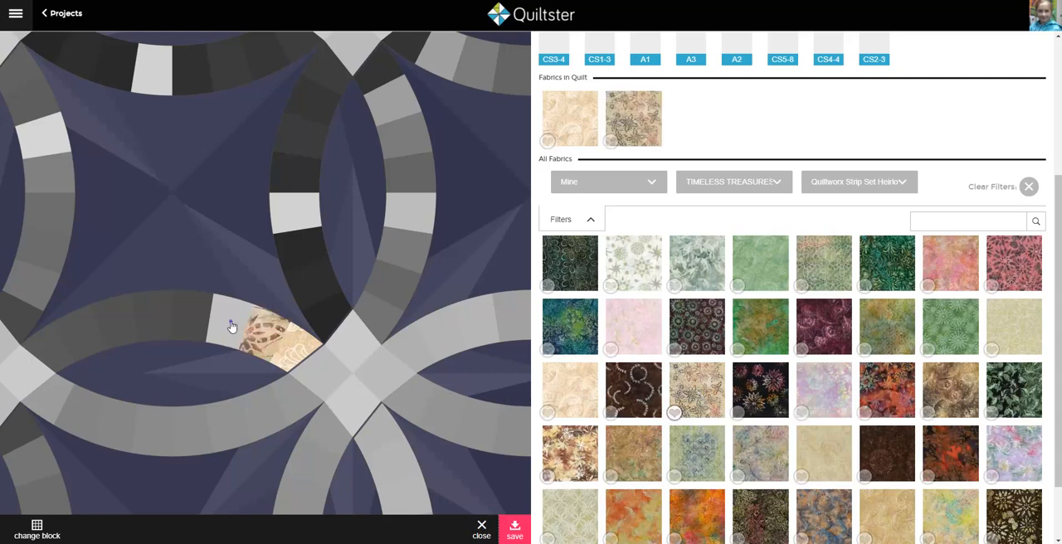
click(232, 326)
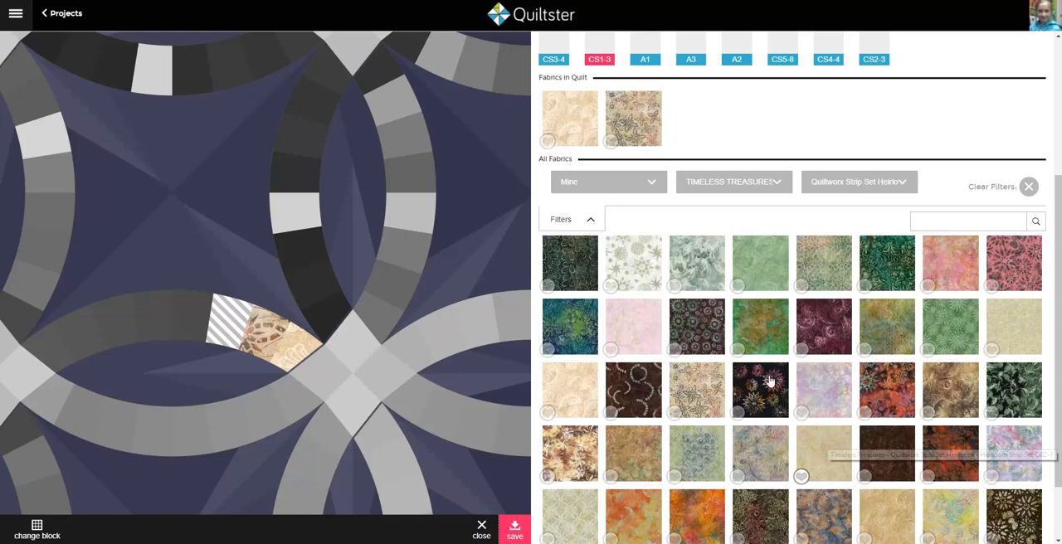
scroll(828, 441, down, 1)
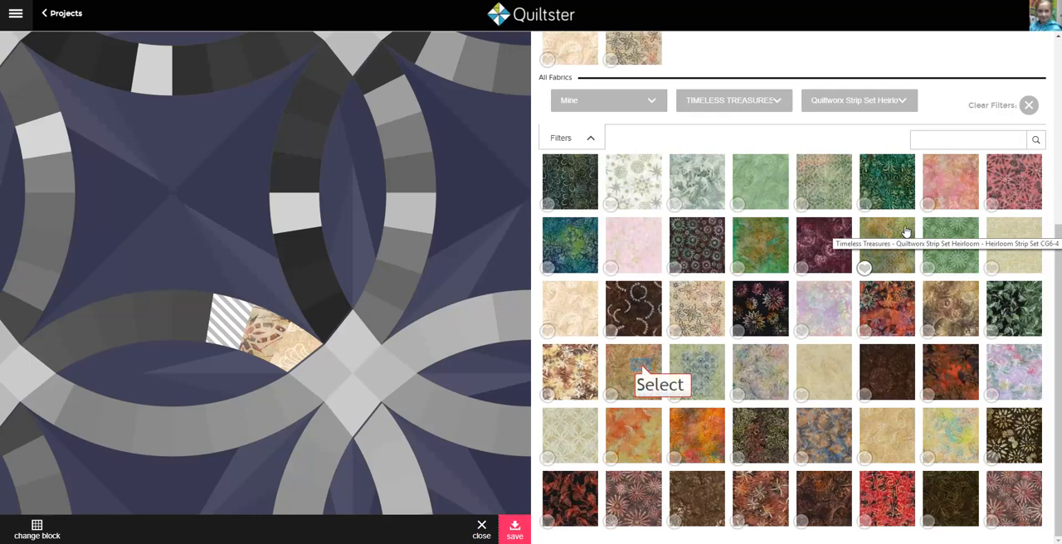
click(641, 369)
click(197, 315)
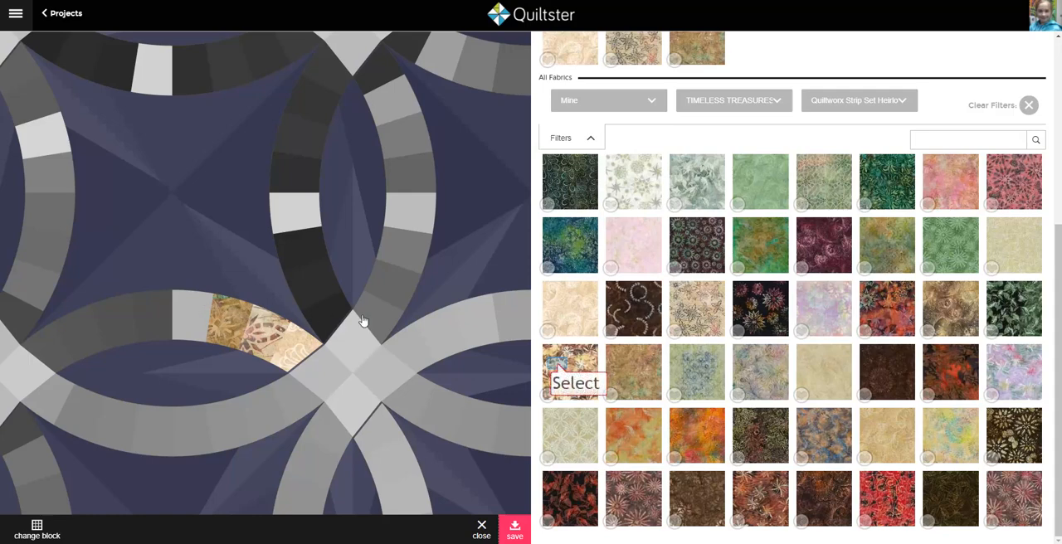
click(558, 366)
click(205, 350)
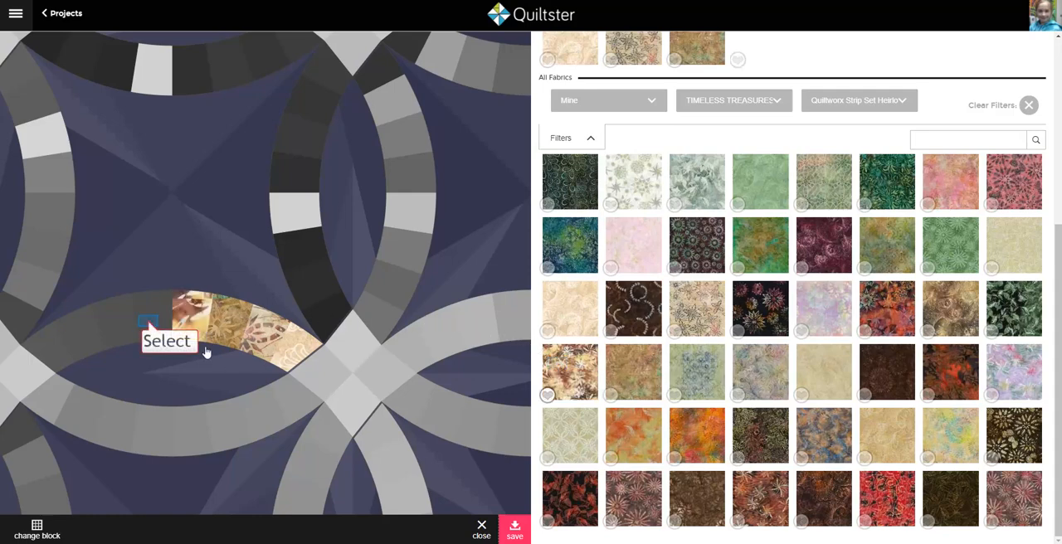
Step: Fill arc patches CS1-5 to CS1-8 with brown CG1-5, the mauve-brown floral, the plain dark brown batik and CG1-8 in order
click(149, 326)
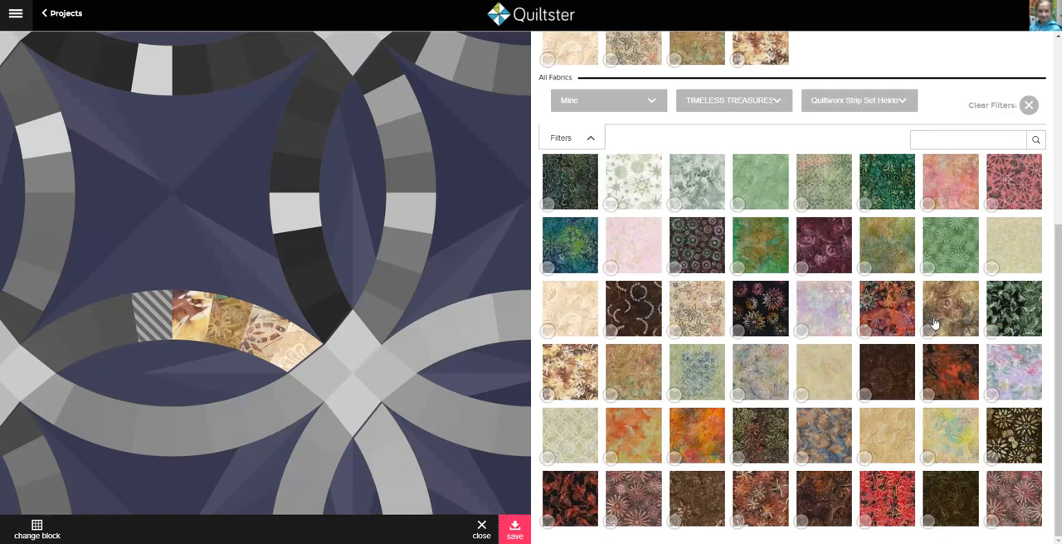
click(960, 322)
click(105, 324)
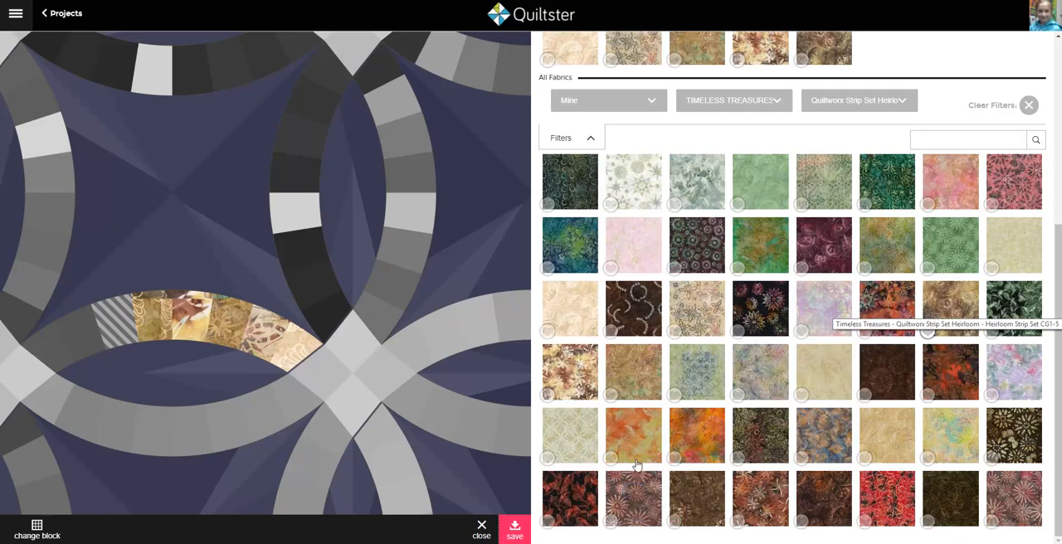
click(634, 496)
click(68, 357)
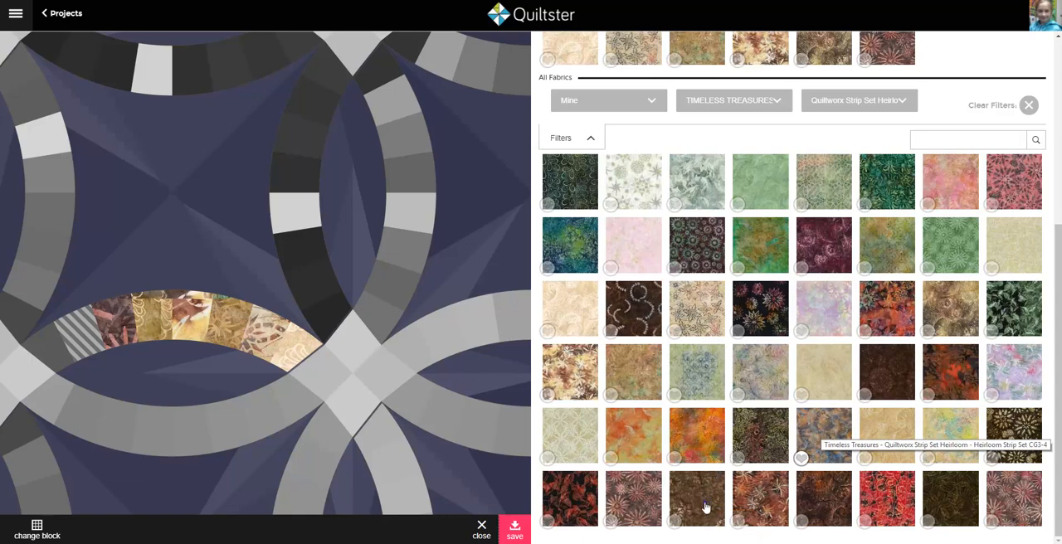
drag(705, 508, 52, 350)
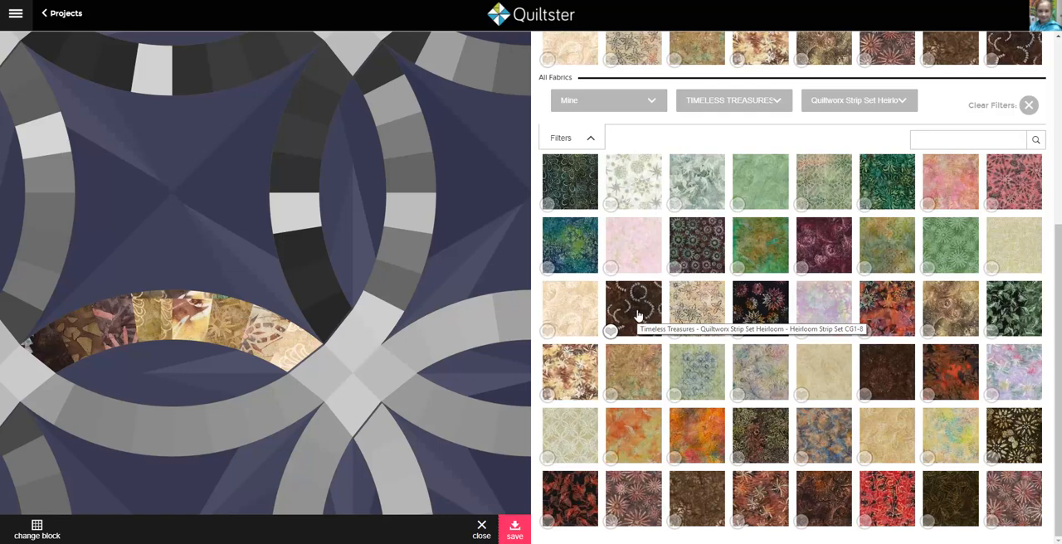
Step: Starting at arc patch CS4-1, apply the pale sage lattice fabric to CS4-1, tan CG4-2 to CS4-2 and the yellow pastel batik to CS4-3
scroll(637, 316, up, 5)
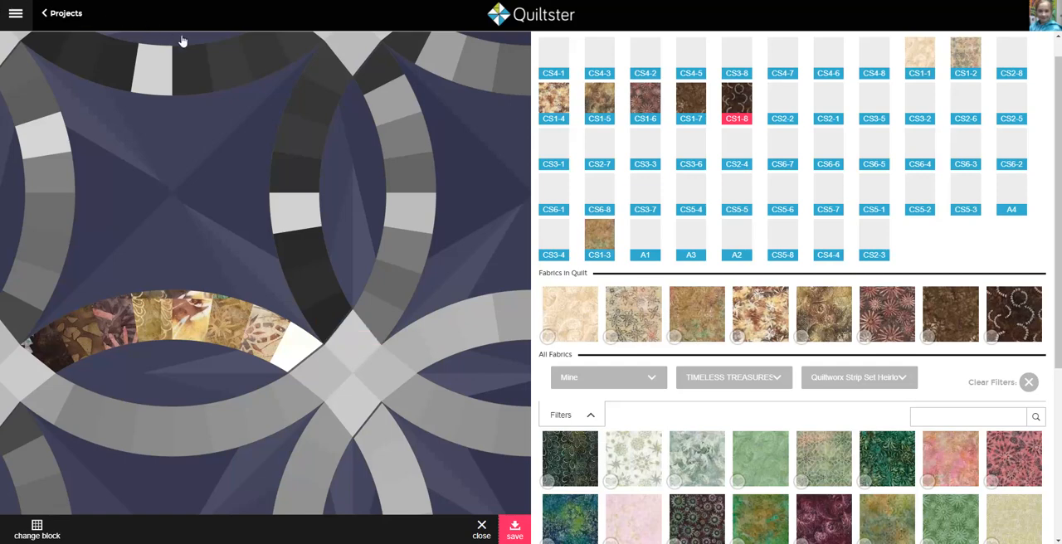
click(329, 320)
click(328, 324)
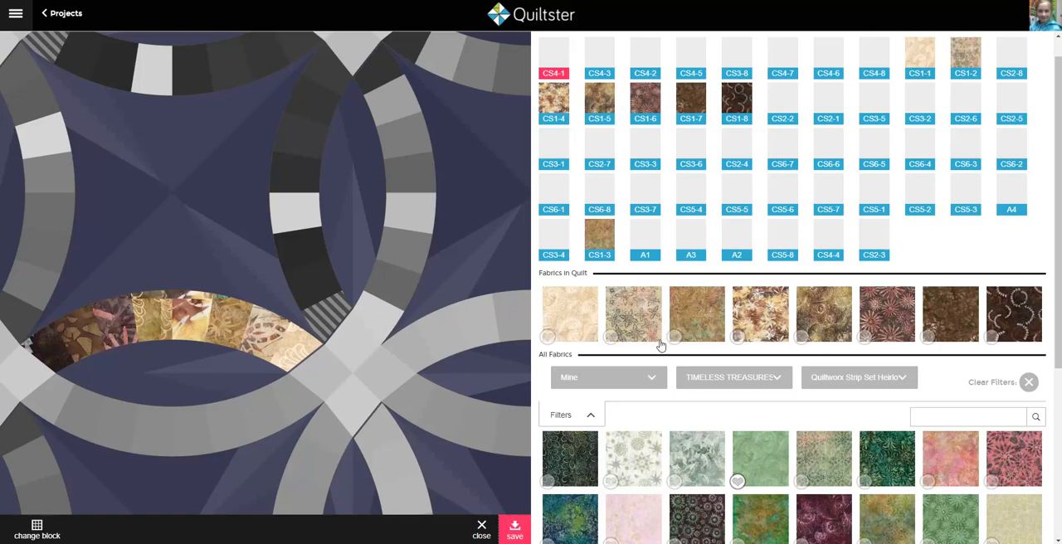
scroll(847, 458, down, 3)
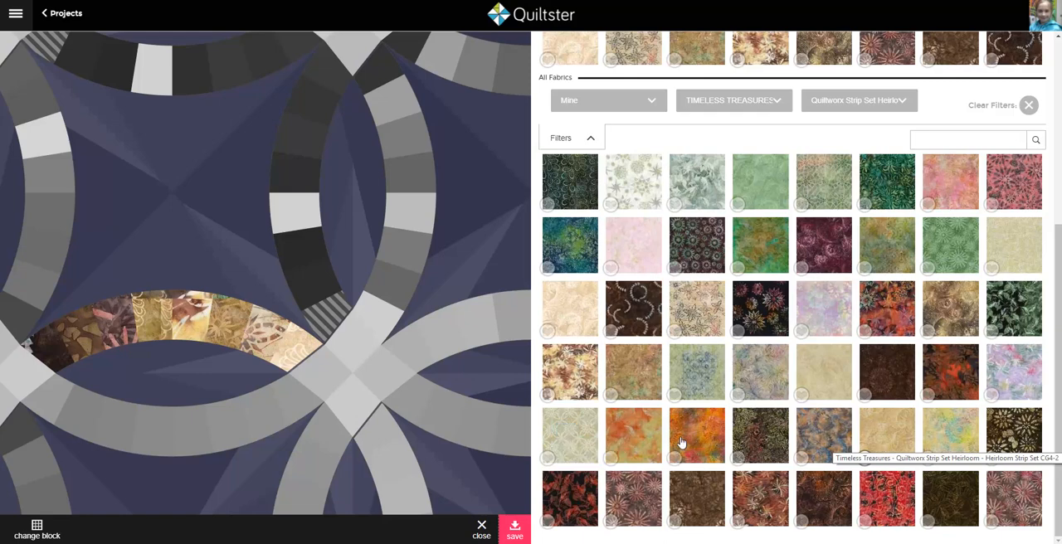
click(323, 294)
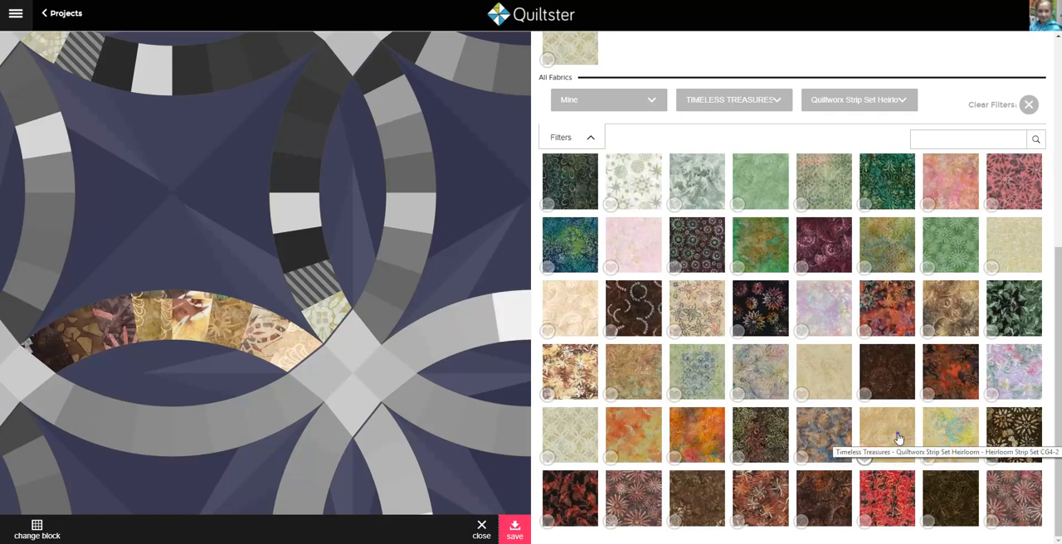
click(286, 261)
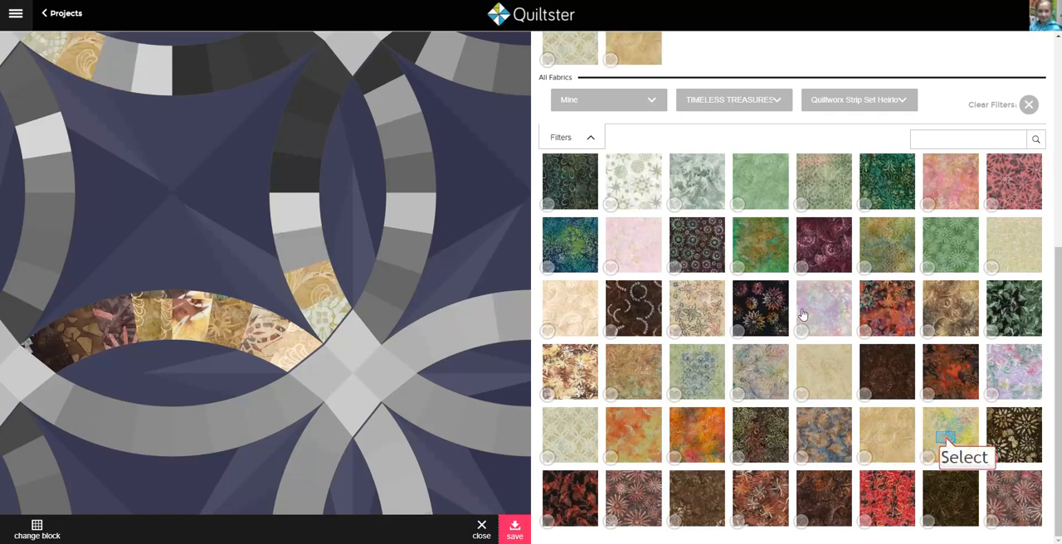
click(947, 442)
Step: Fill arc patches CS4-4 to CS4-6 with the light orange batik, bright orange CG4-5 and the dark green-and-burgundy floral in order
click(297, 220)
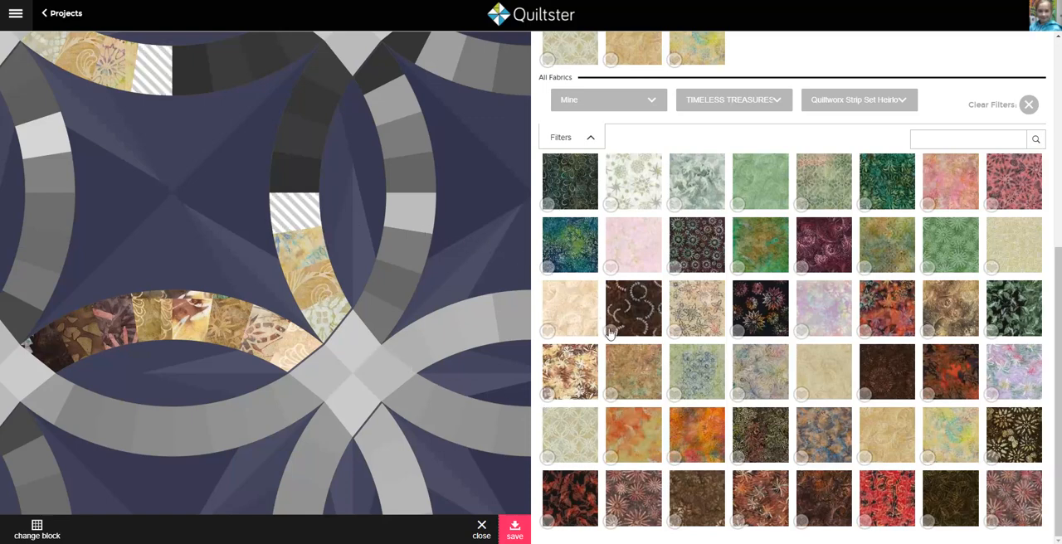
click(633, 428)
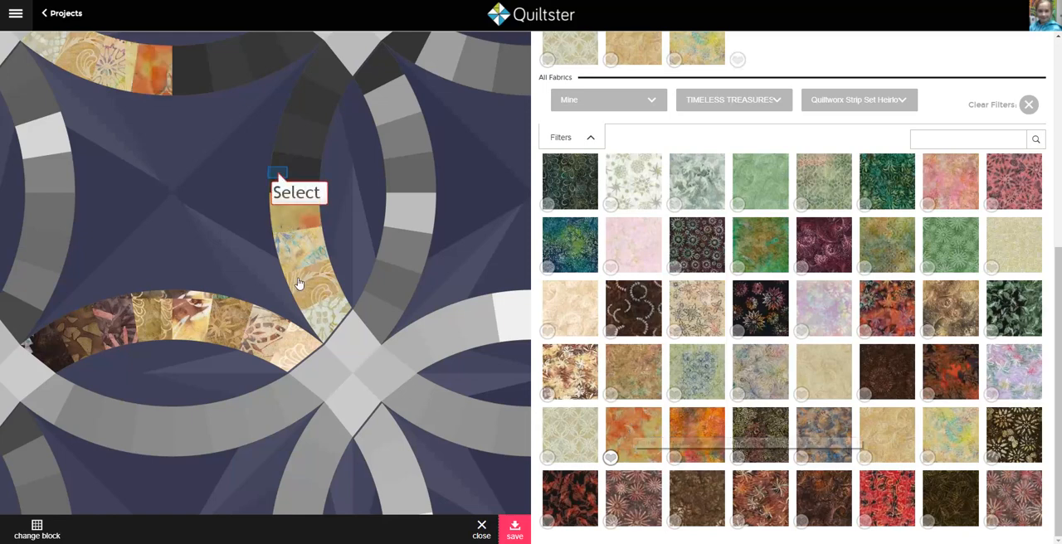
click(280, 175)
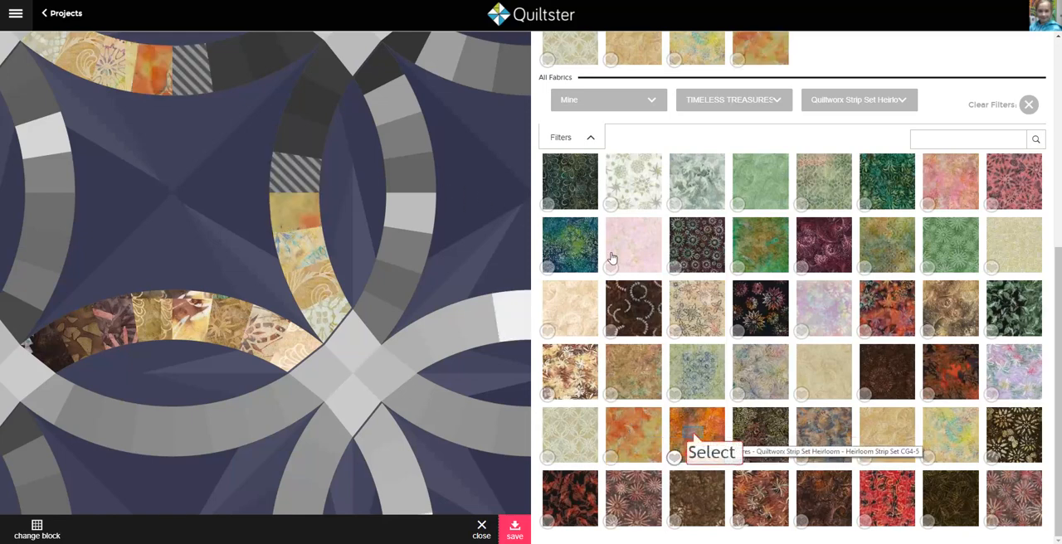
click(694, 436)
click(317, 144)
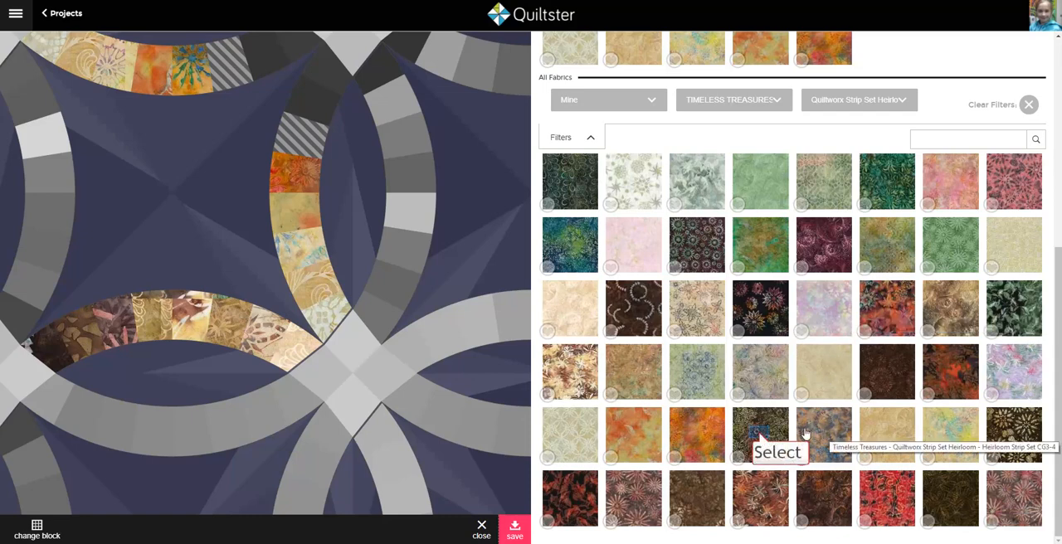
click(760, 435)
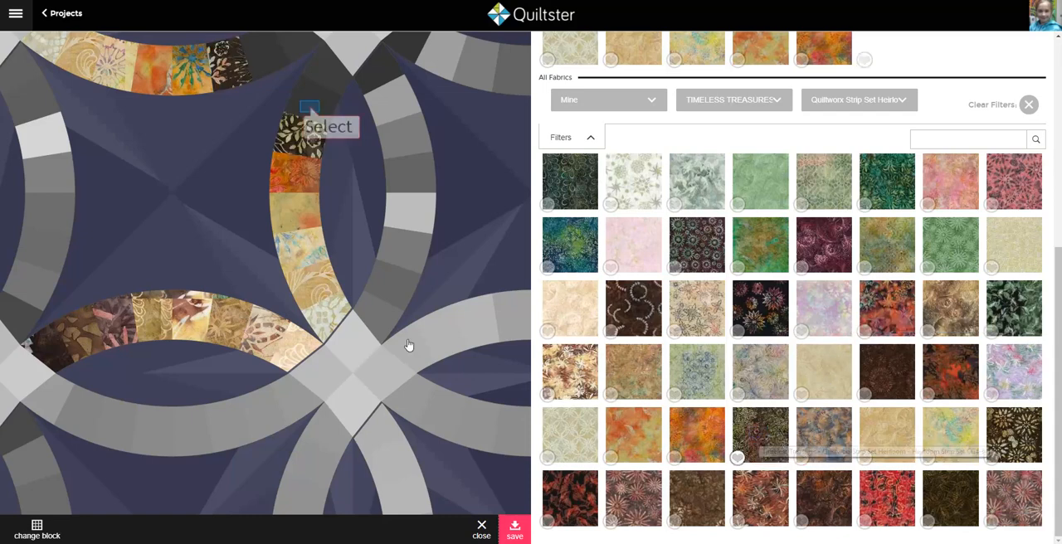
Step: Apply the dark brown fabric with cream flowers to arc patch CS4-7 and the very dark olive-brown batik to CS4-8
click(308, 108)
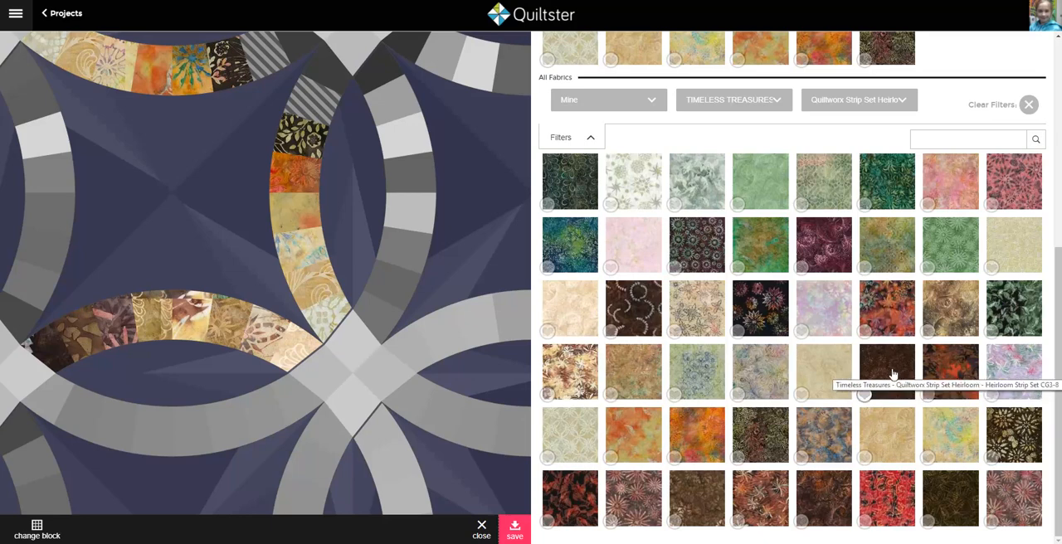
click(1013, 433)
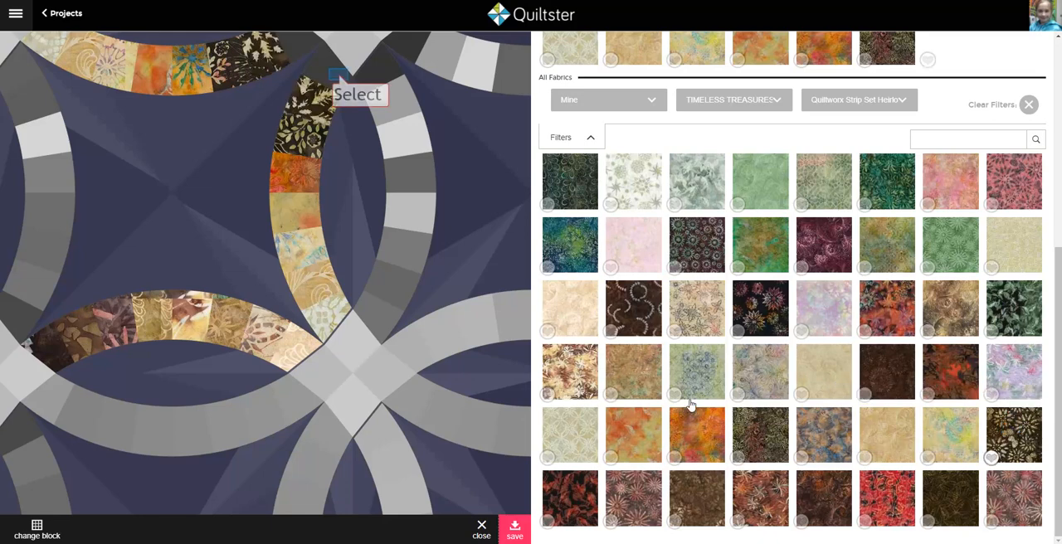
click(339, 79)
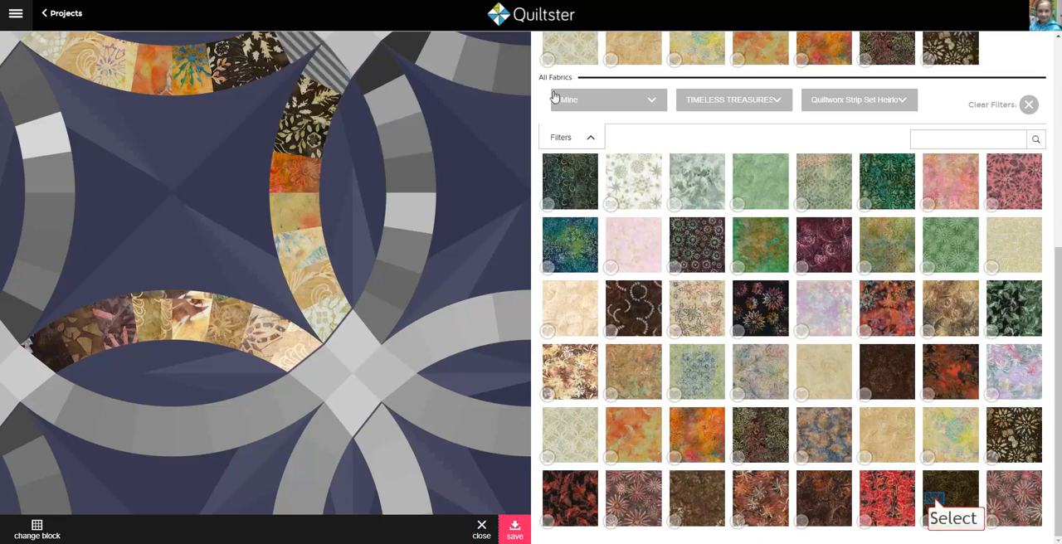
click(935, 504)
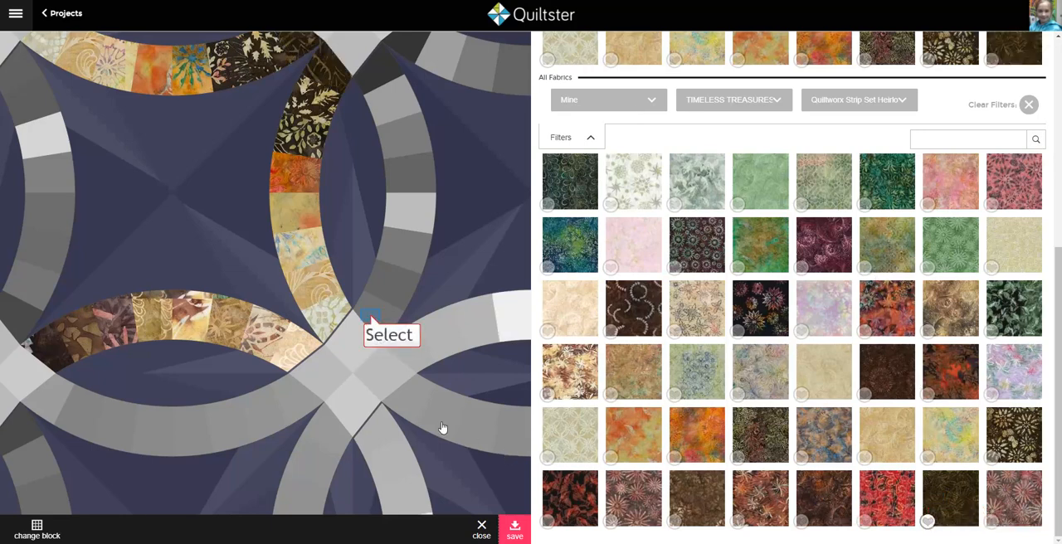
Step: Starting at arc patch CS3-1, apply pale pink CG3-1 to CS3-1, the soft lavender batik to CS3-2 and lavender-blue CG3-3 to CS3-3
click(372, 321)
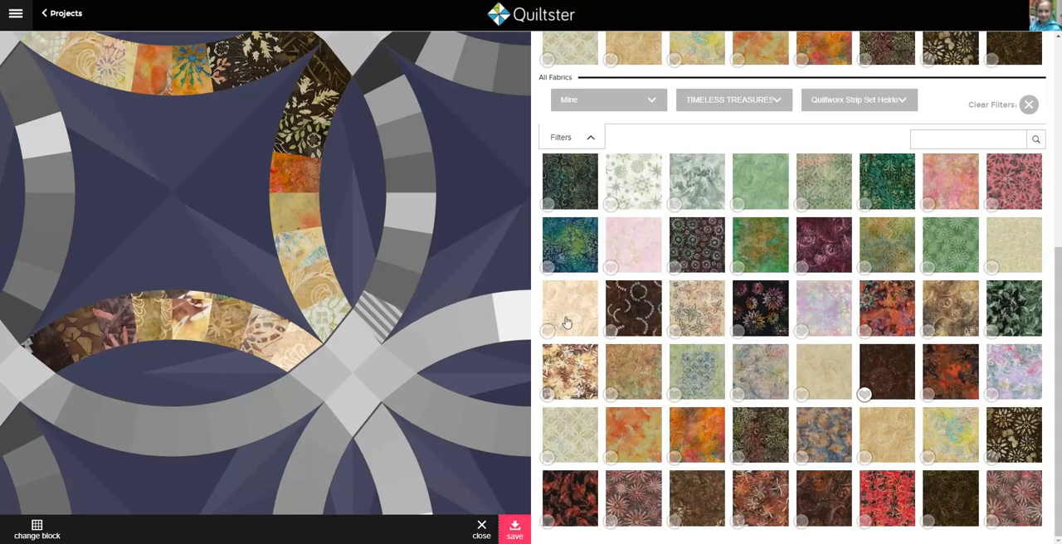
scroll(866, 359, up, 5)
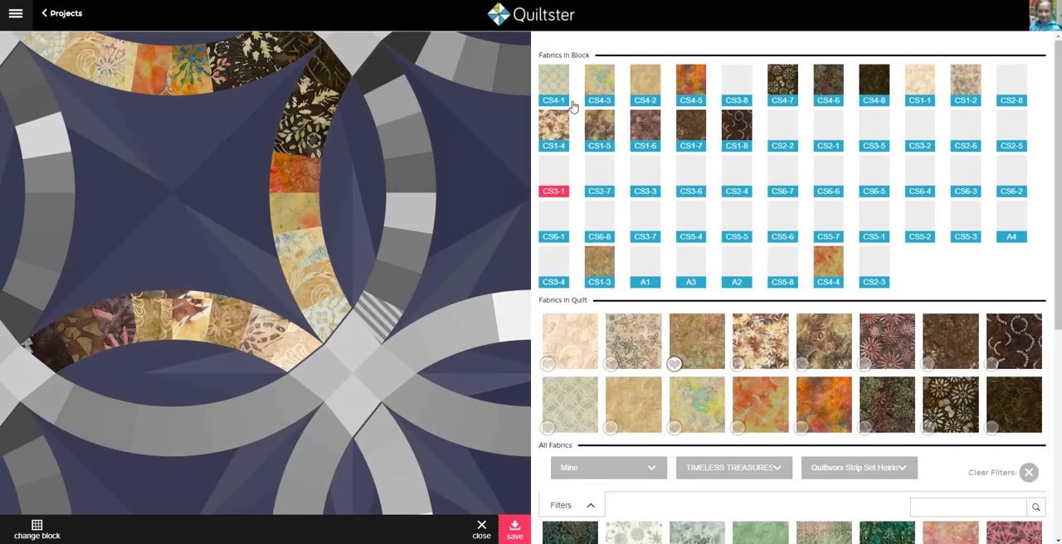
scroll(715, 337, down, 3)
scroll(720, 340, down, 2)
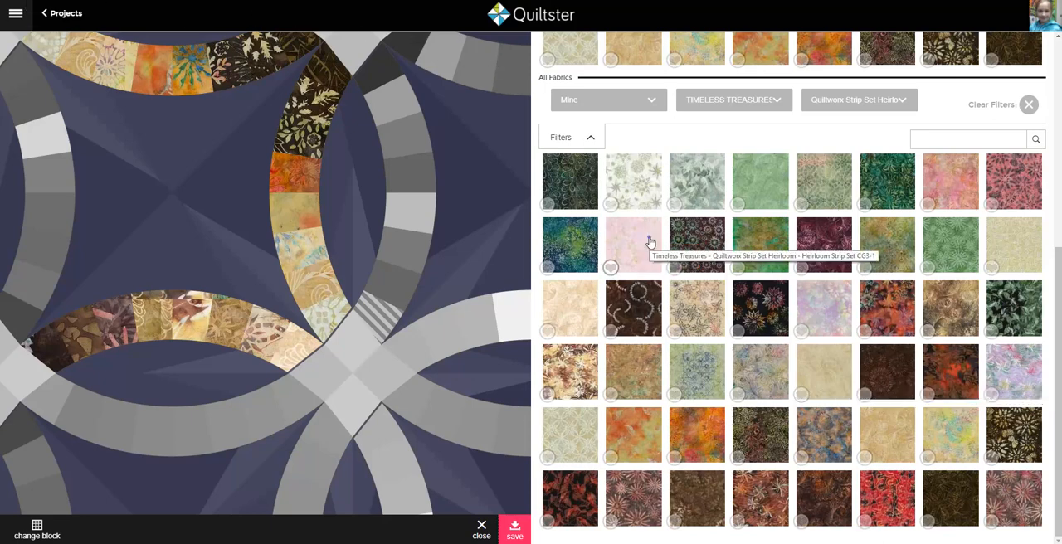
drag(650, 242, 398, 307)
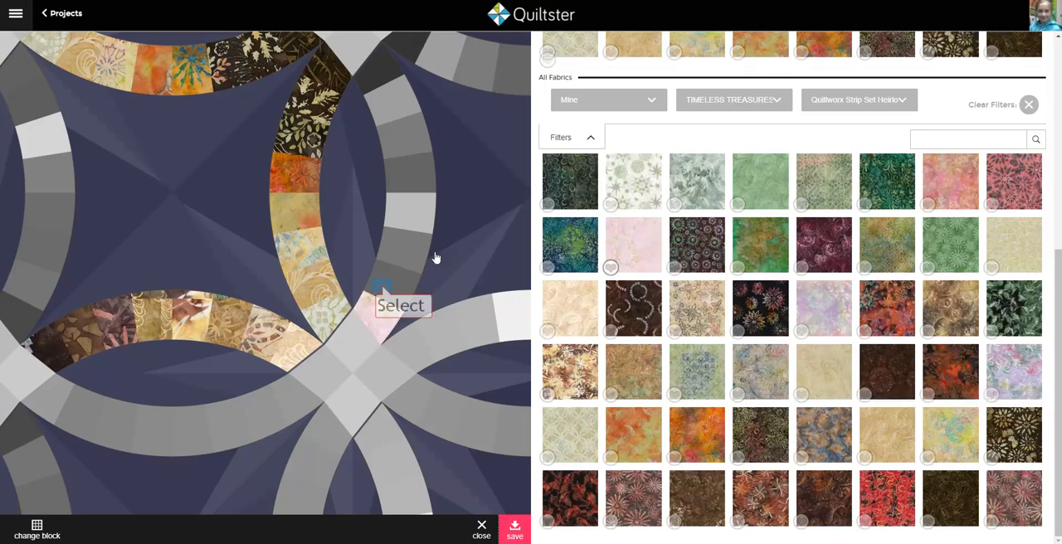
click(818, 302)
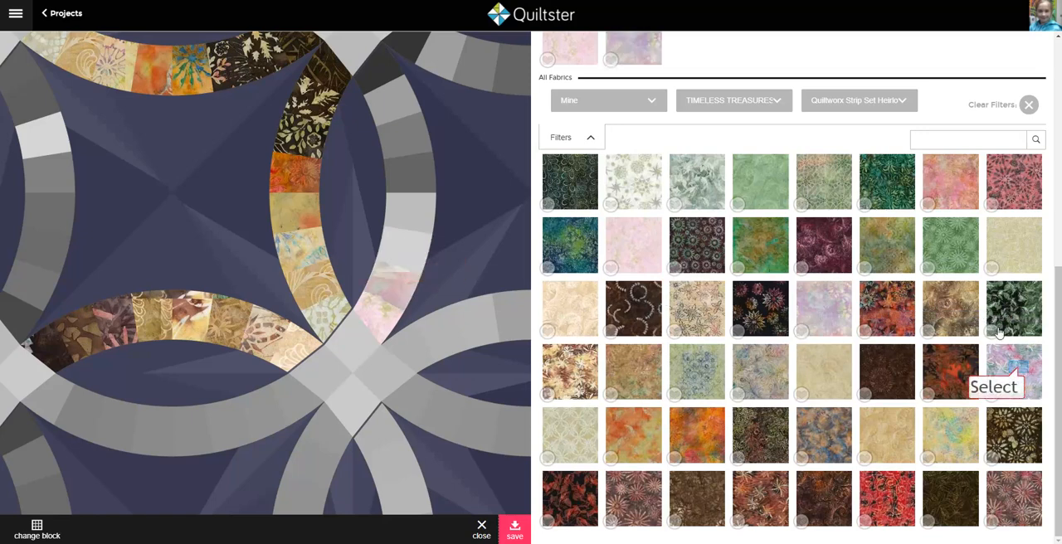
drag(1015, 365, 422, 220)
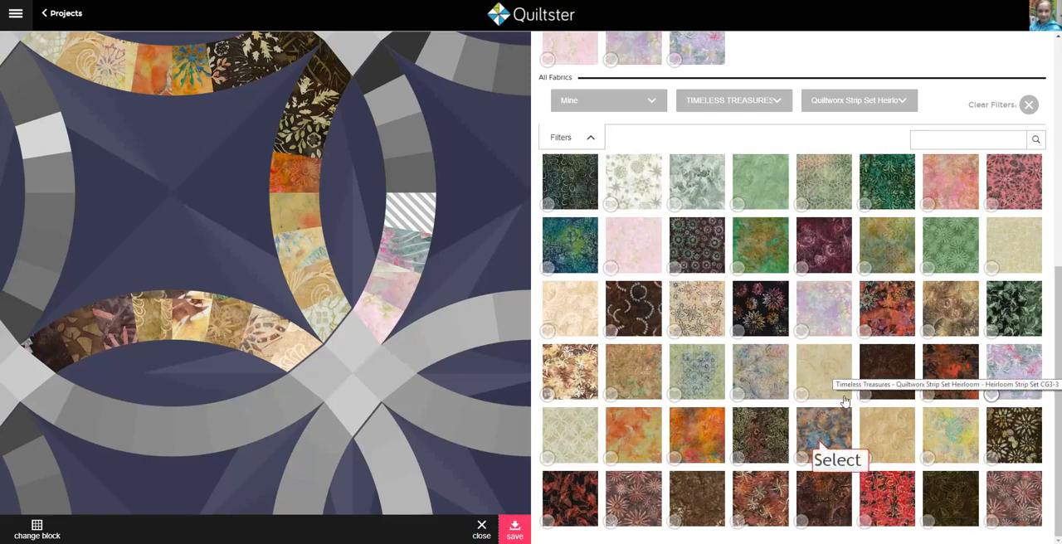
Step: Apply the blue-and-brown batik CG3-4 to arc patch CS3-4, rust floral CG3-6 to CS3-6 and mauve-brown floral CG3-5 to CS3-5
click(801, 458)
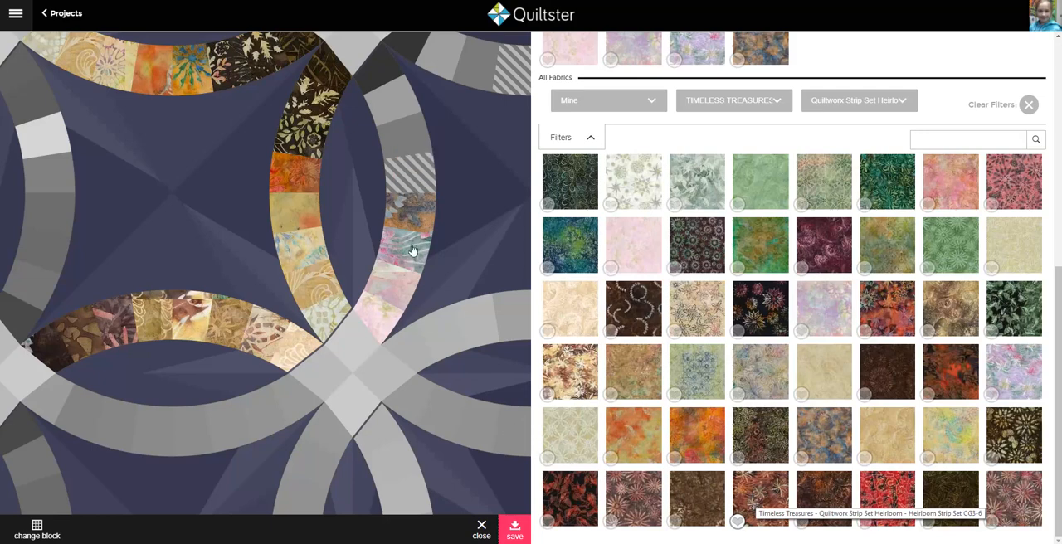
click(758, 505)
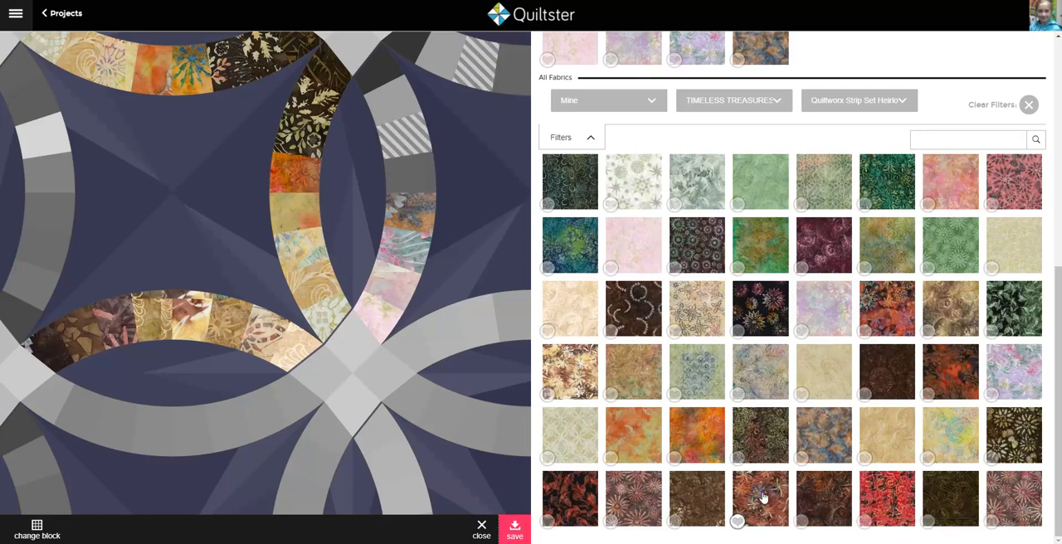
click(378, 106)
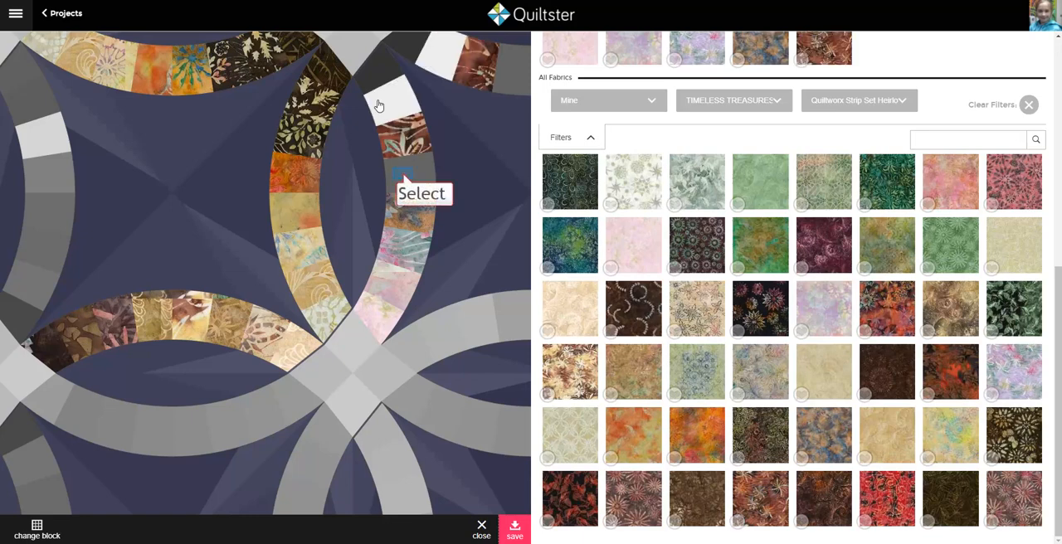
click(404, 178)
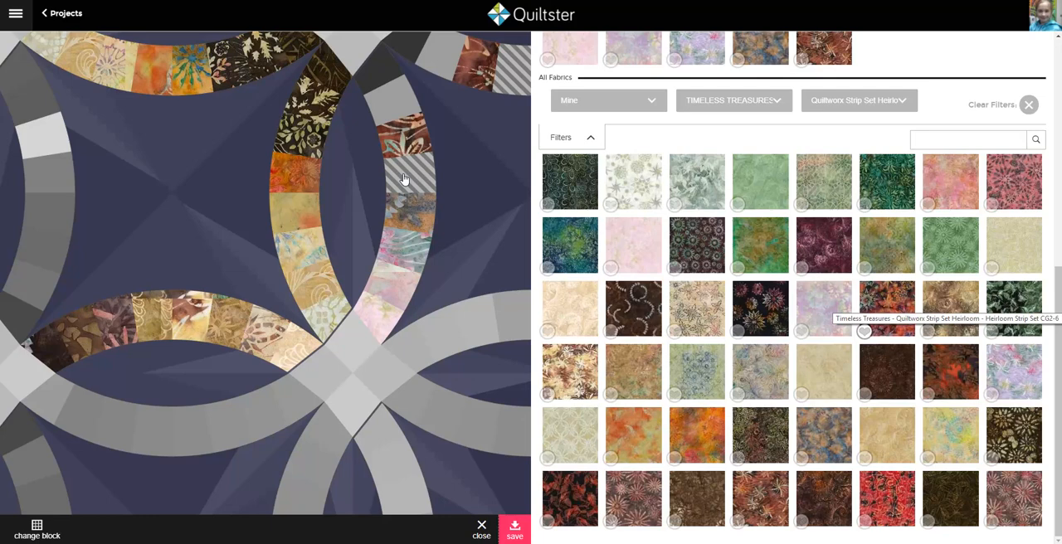
click(1009, 496)
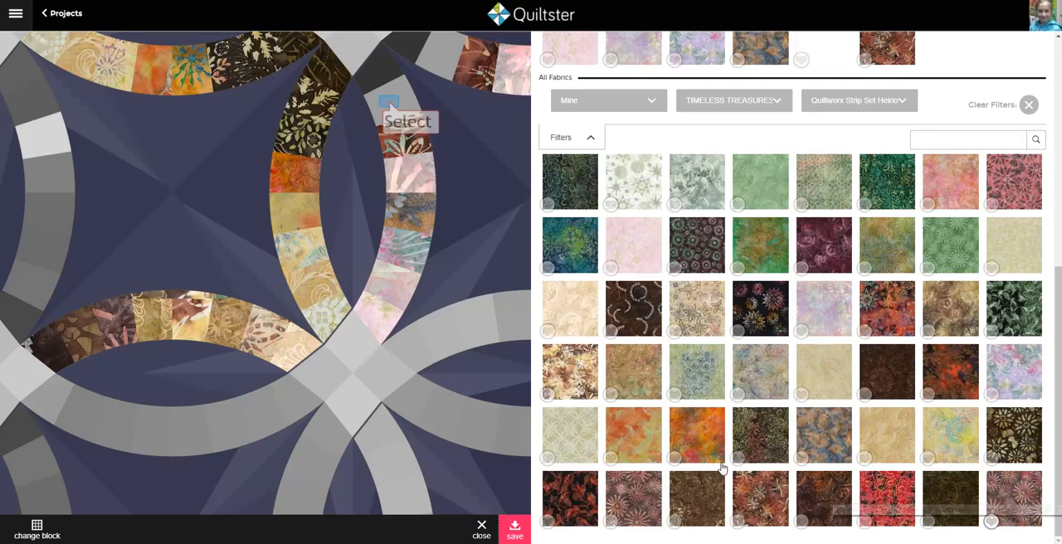
Step: Apply reddish-brown CG3-7 to arc patch CS3-7 and dark brown CG3-8 to CS3-8, and save the block's fabrics
click(390, 106)
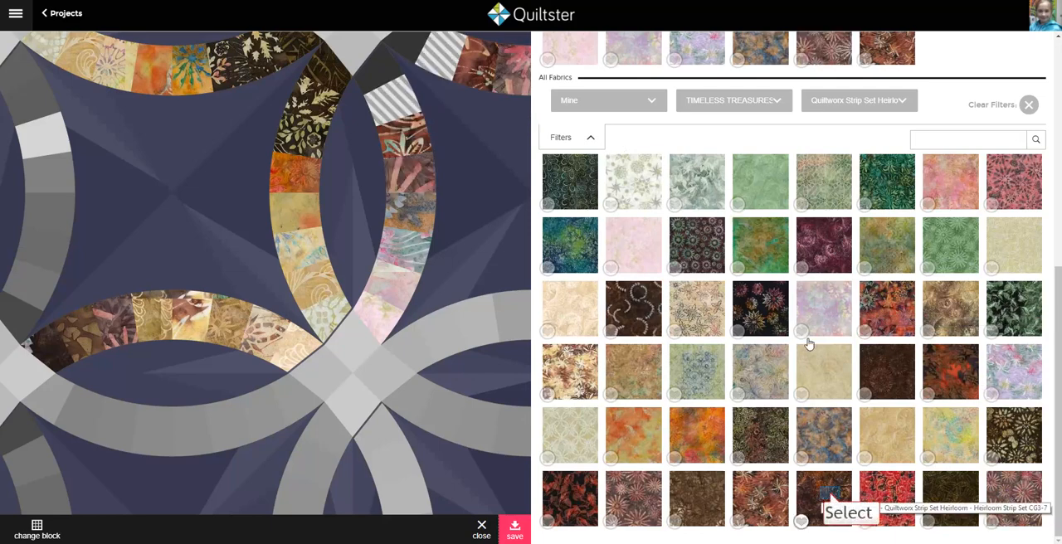
click(828, 499)
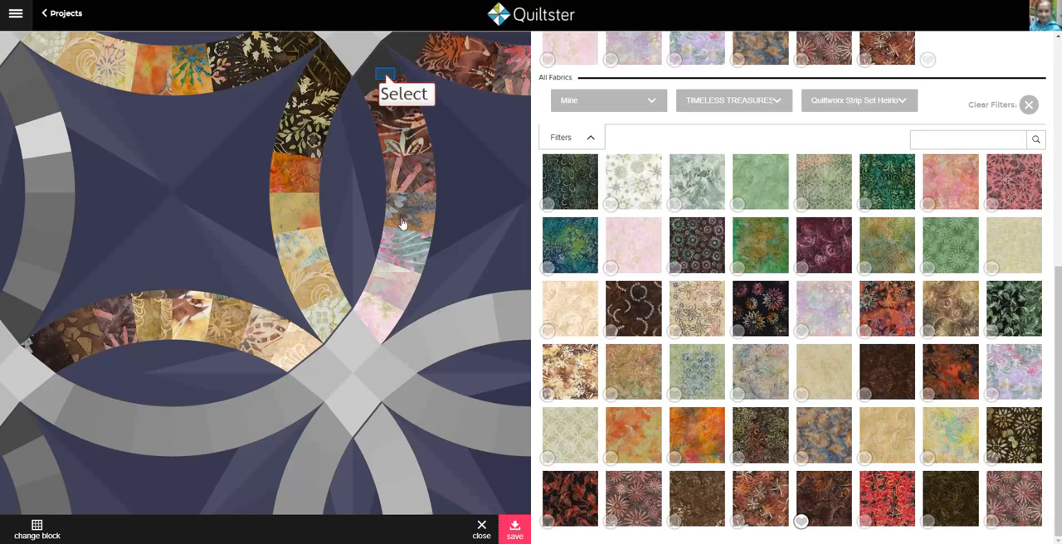
click(388, 80)
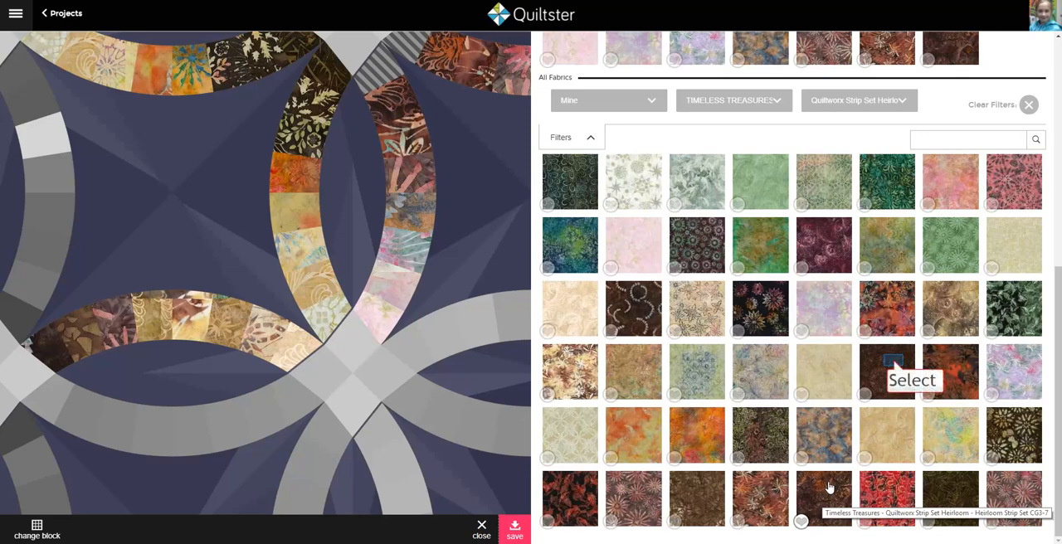
click(894, 366)
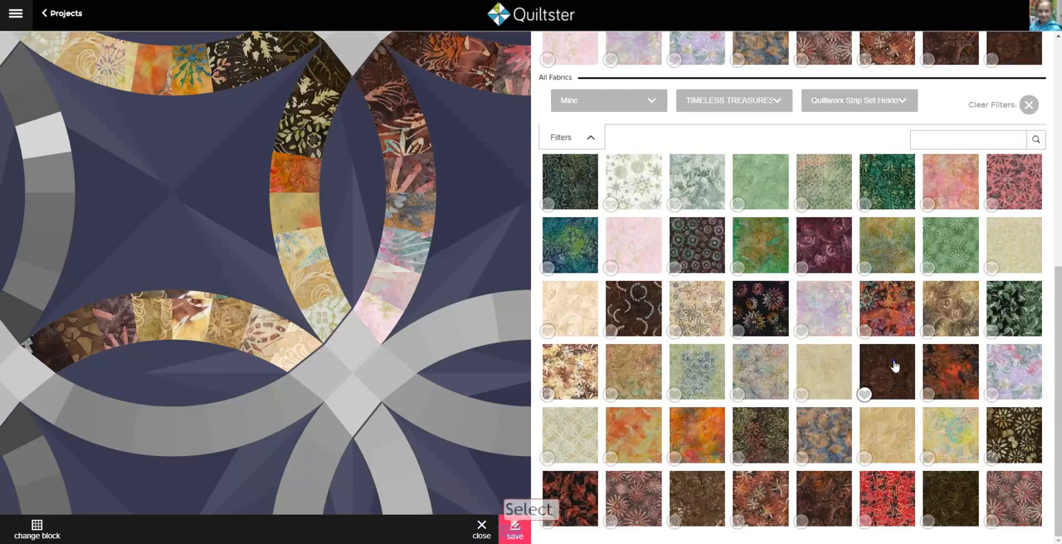
click(515, 534)
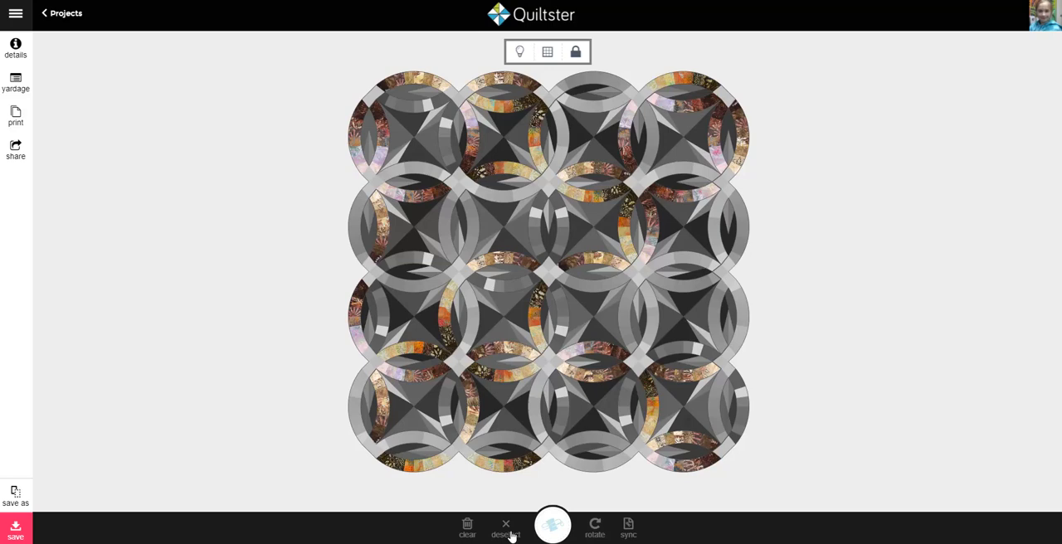
Step: Open the ring block's fabric choices for connecting patch A4 and switch the Timeless Treasures collection to Java Blenders
click(639, 280)
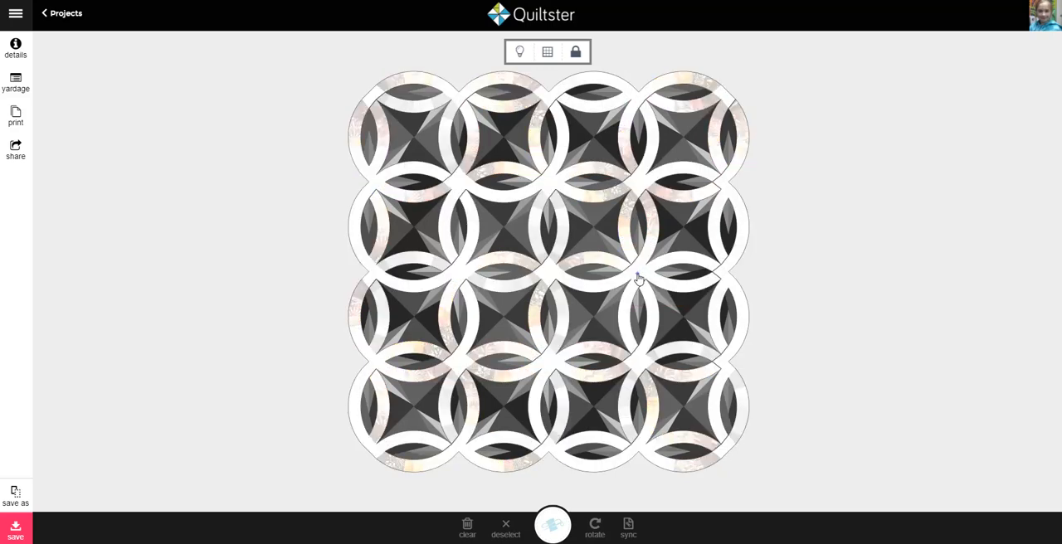
click(553, 525)
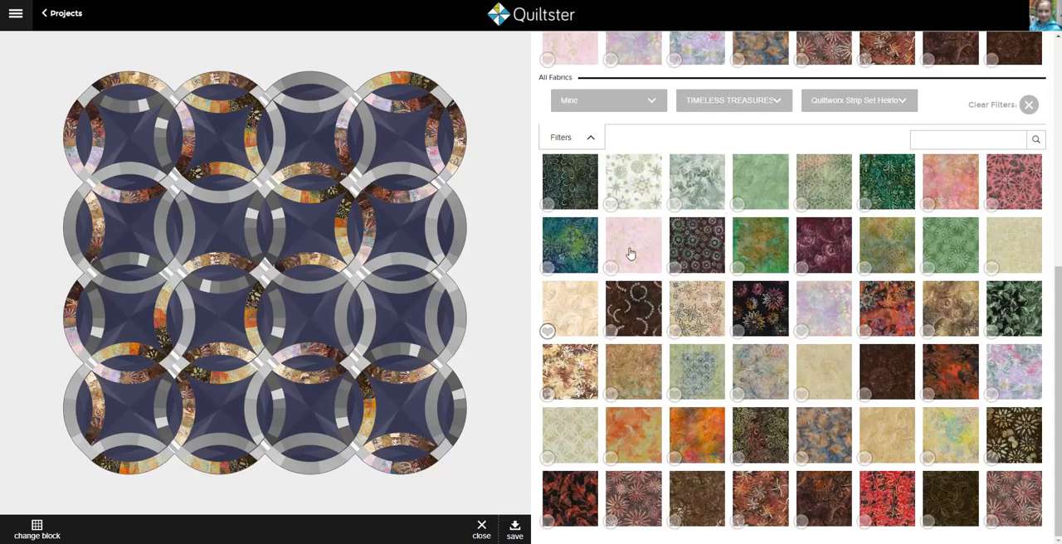
scroll(629, 251, up, 3)
scroll(629, 252, up, 3)
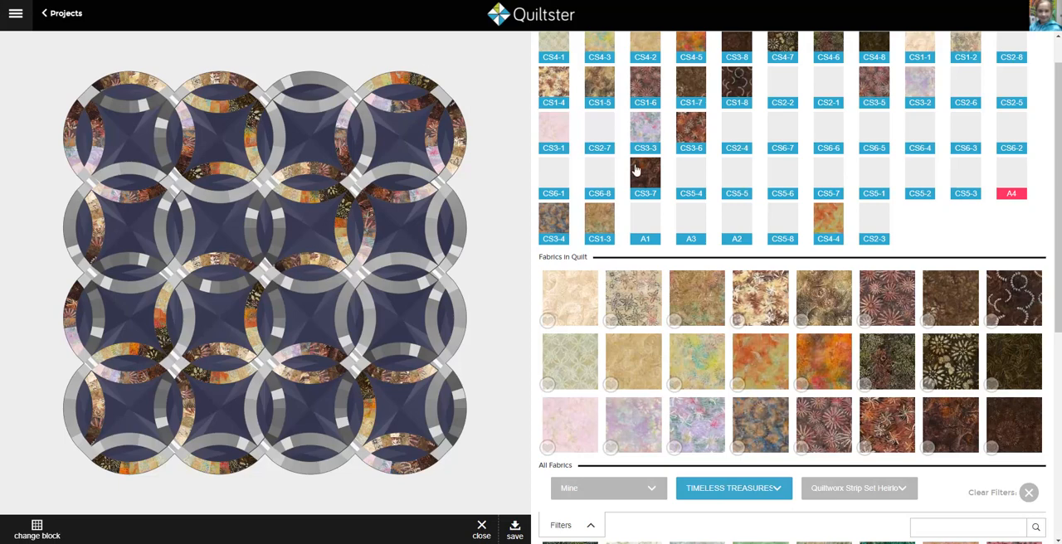
scroll(775, 497, down, 2)
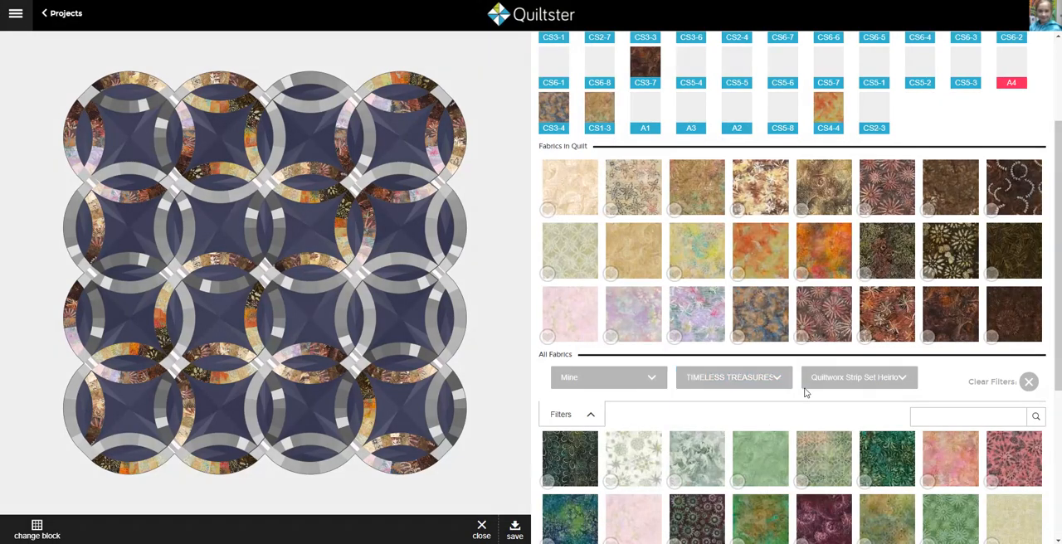
click(827, 384)
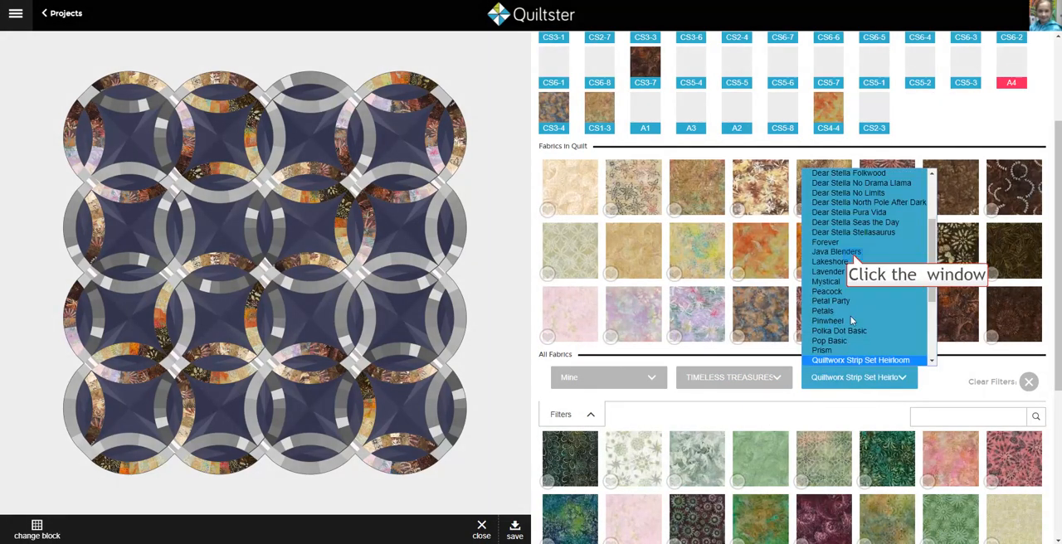
click(855, 253)
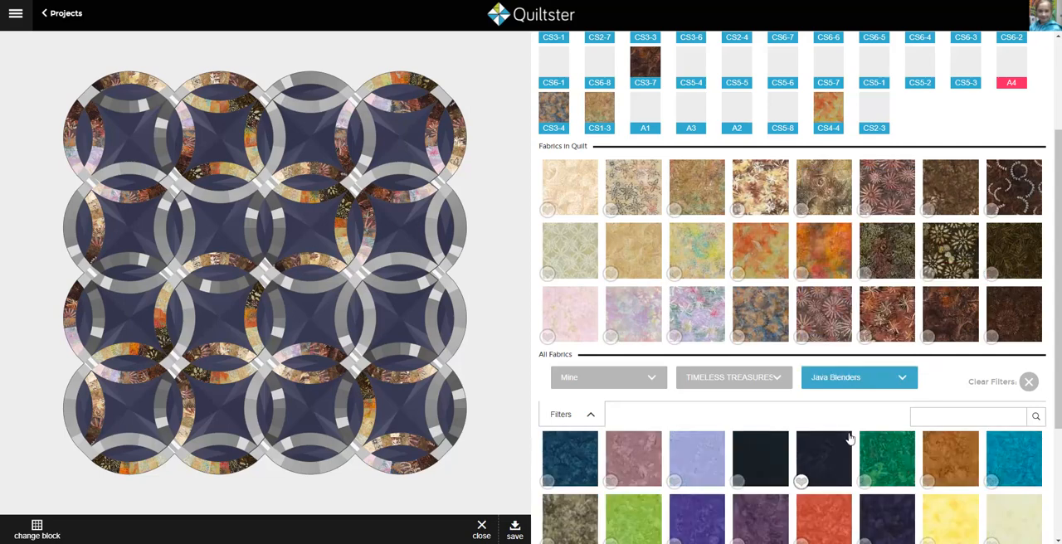
Step: Load more Java Blenders fabrics and apply the black Tonga-B7900-Noir to the A4 connecting squares
scroll(850, 440, down, 3)
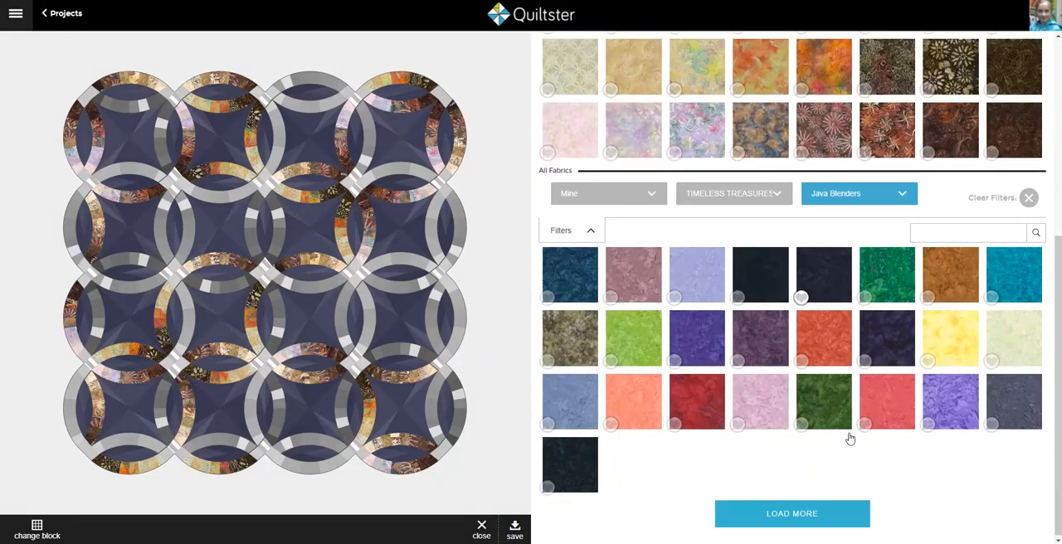
click(819, 516)
scroll(820, 492, down, 3)
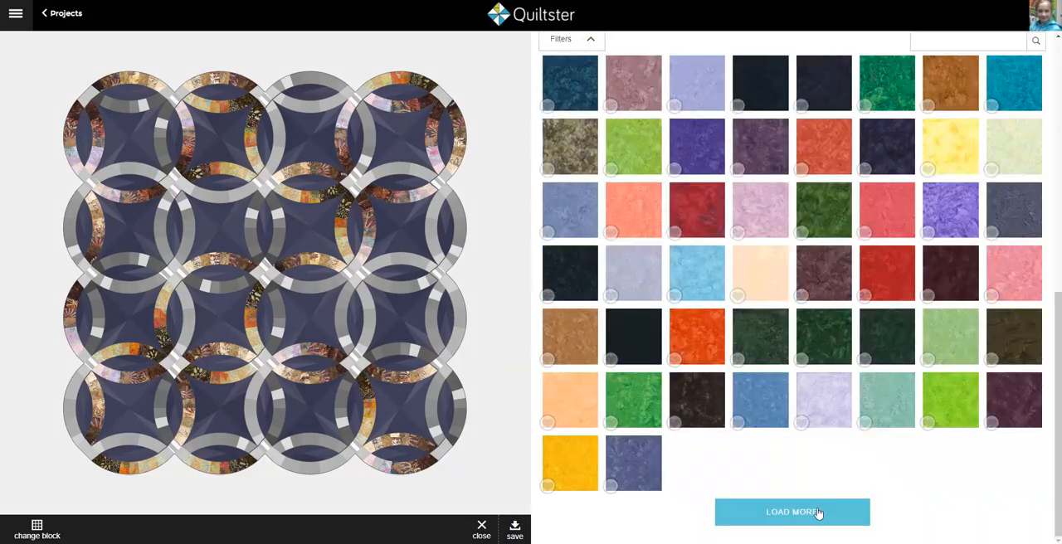
click(806, 516)
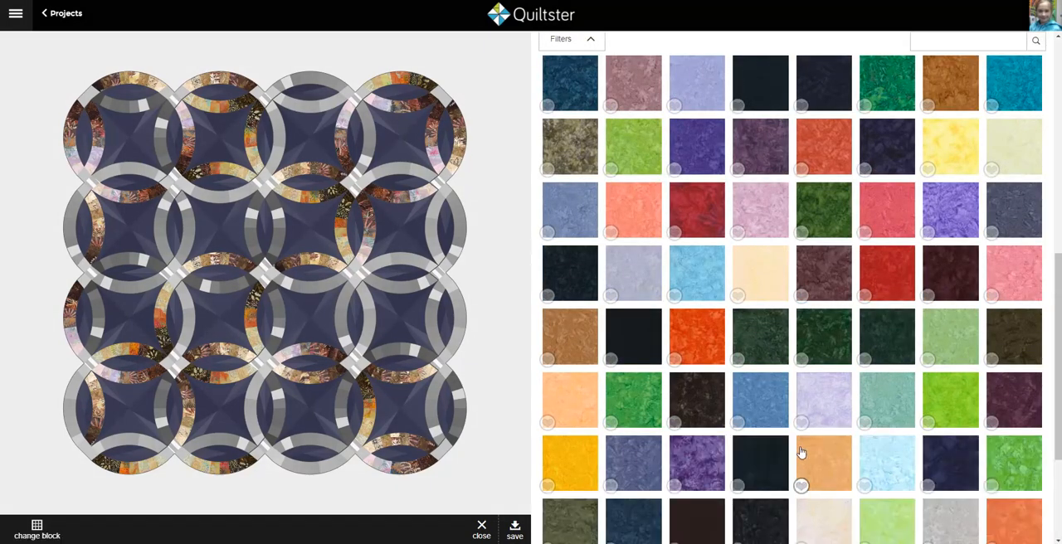
scroll(801, 452, down, 1)
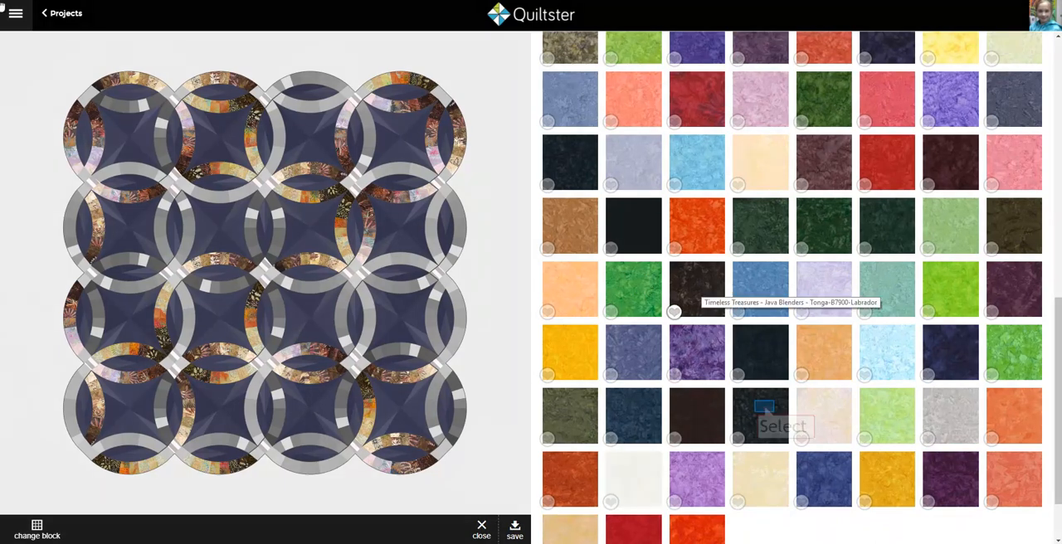
click(764, 410)
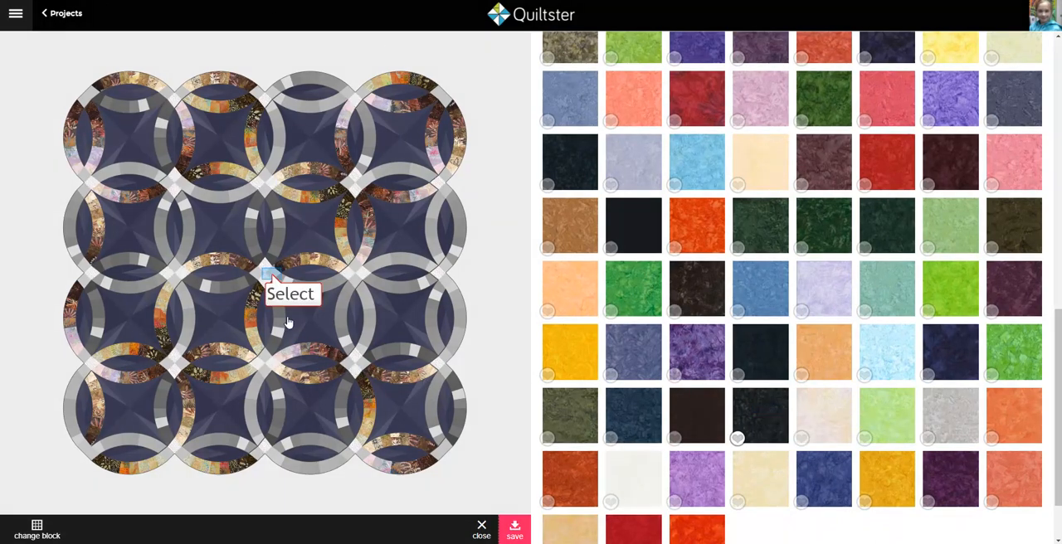
Step: Select the connecting squares around the quilt's centre, load more Java Blenders fabrics and apply the mottled orange batik
click(271, 277)
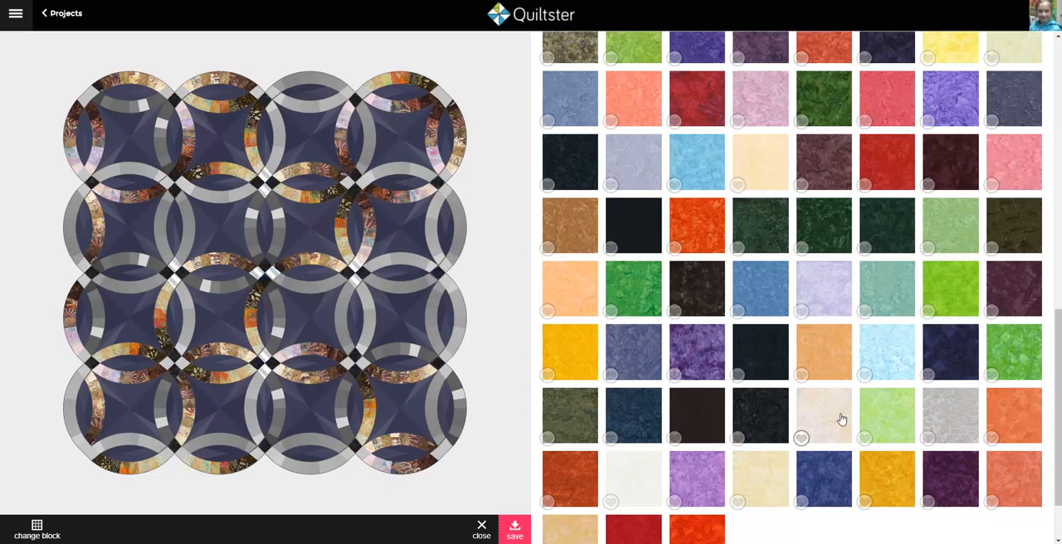
scroll(841, 420, down, 1)
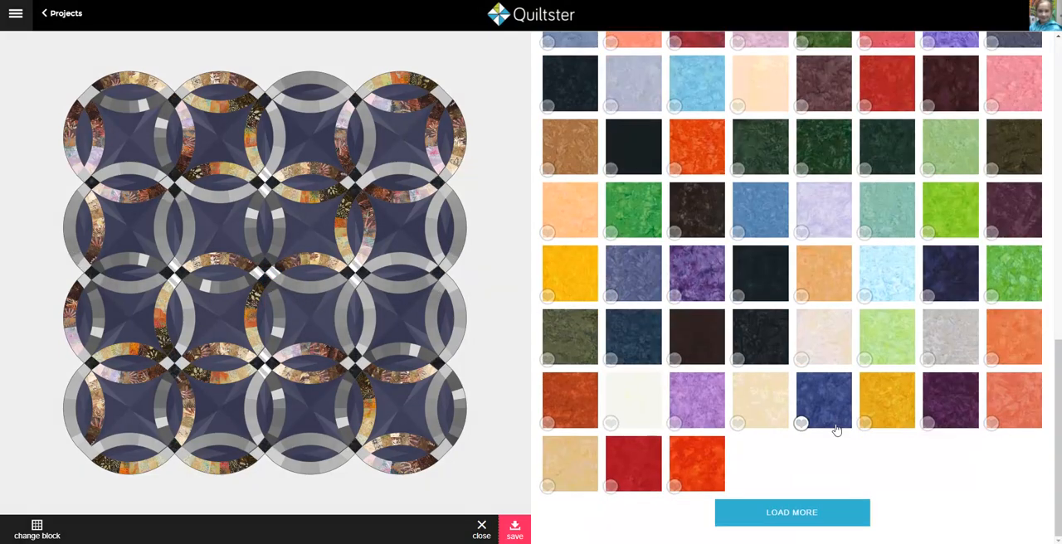
click(793, 522)
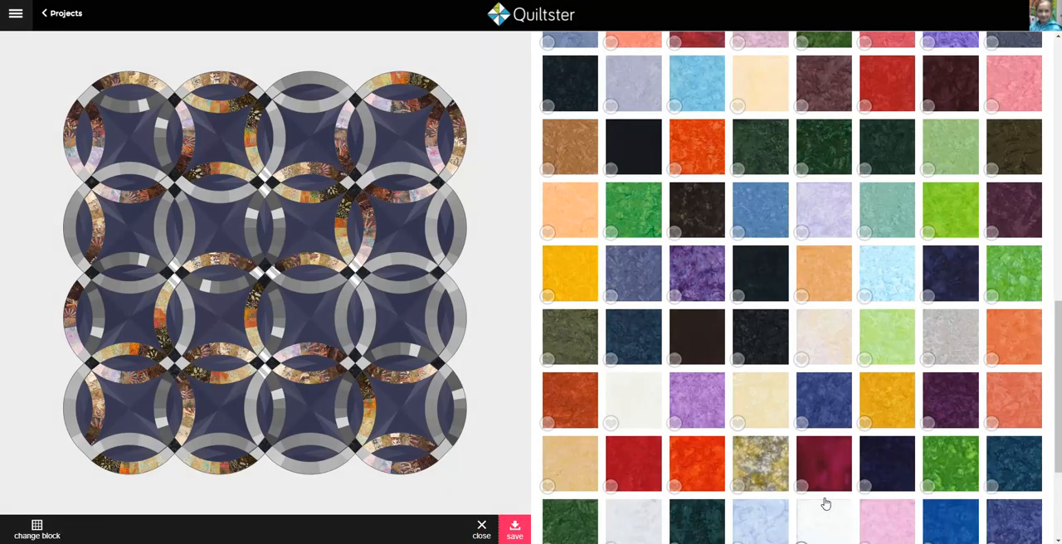
scroll(826, 504, down, 2)
click(817, 513)
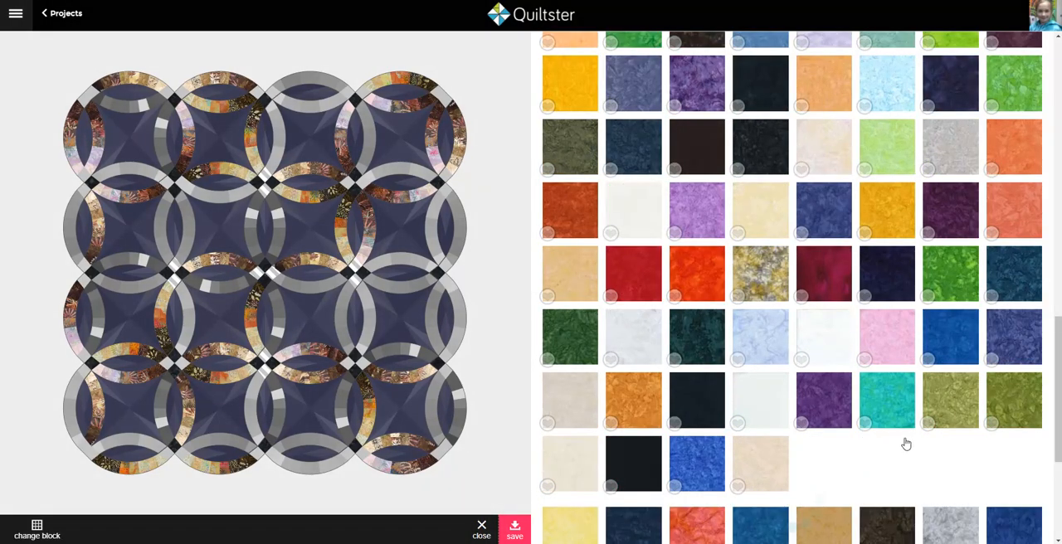
scroll(907, 445, down, 3)
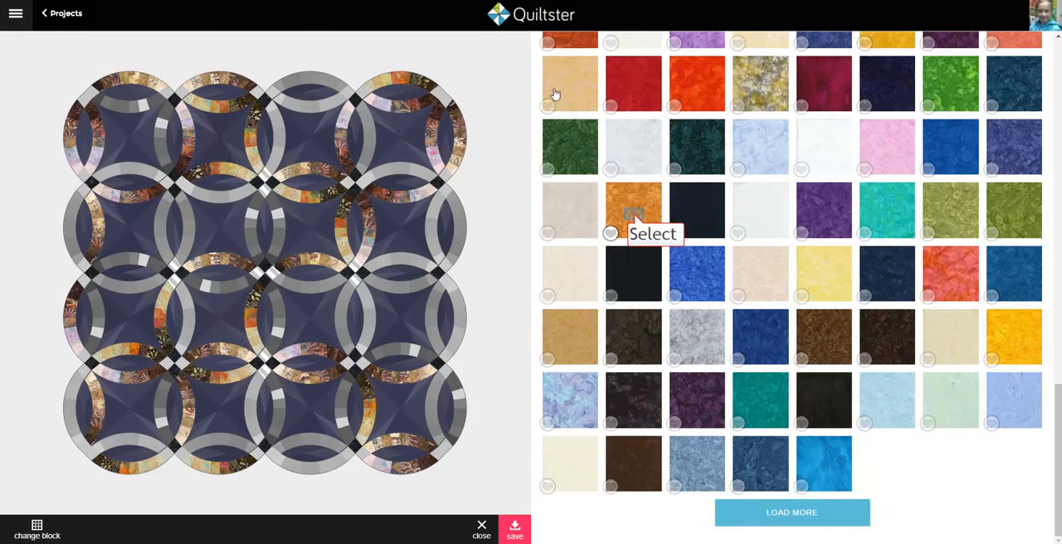
click(635, 219)
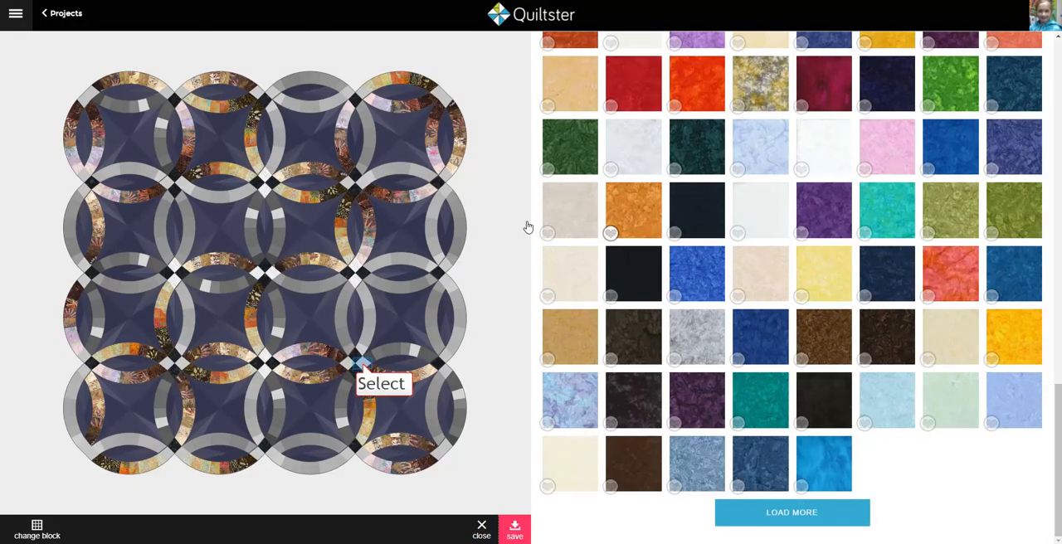
Step: Apply the golden-yellow Java Blenders fabric to the connecting squares at the inner diagonal joints and the middle of each outer edge
click(360, 363)
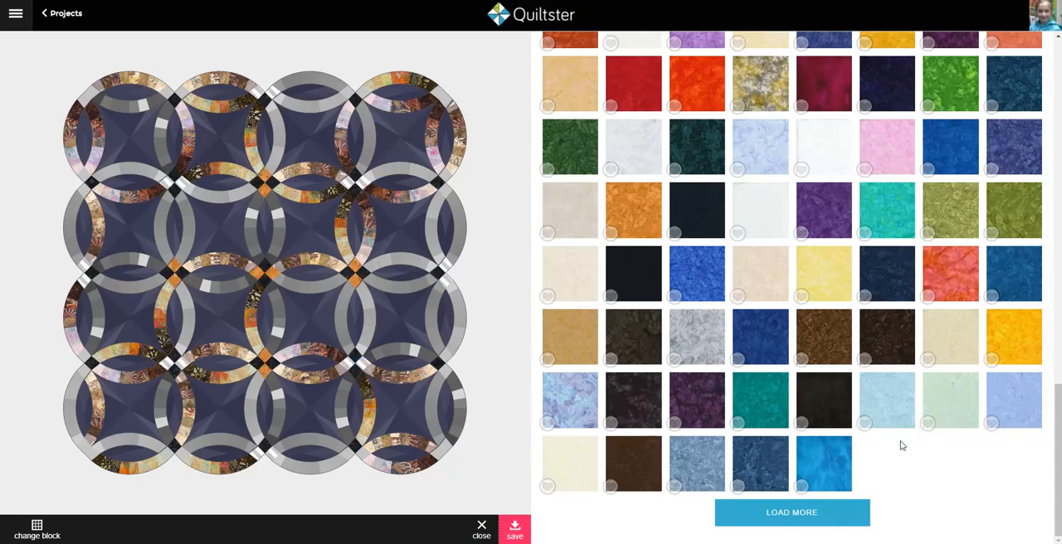
scroll(902, 446, up, 3)
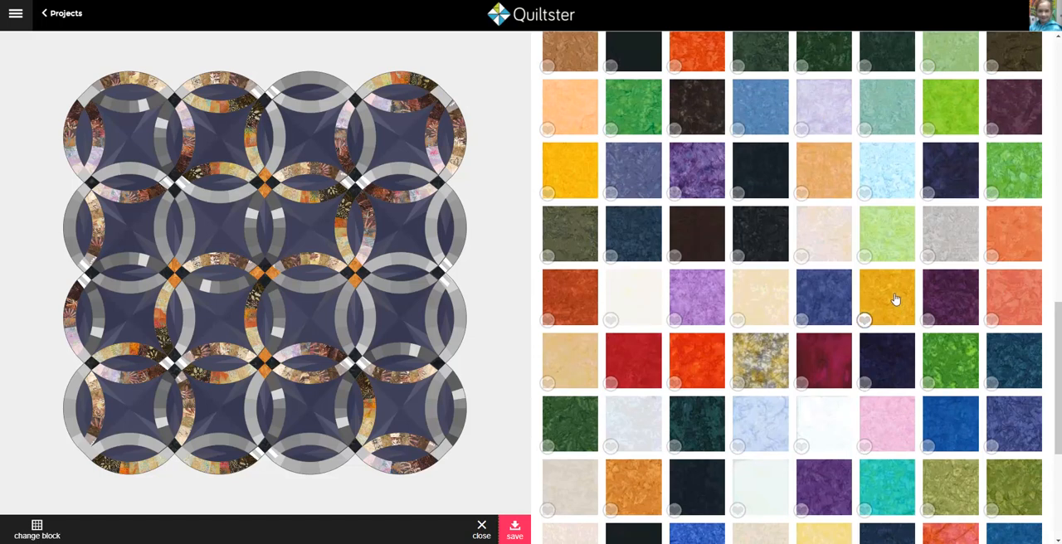
click(896, 298)
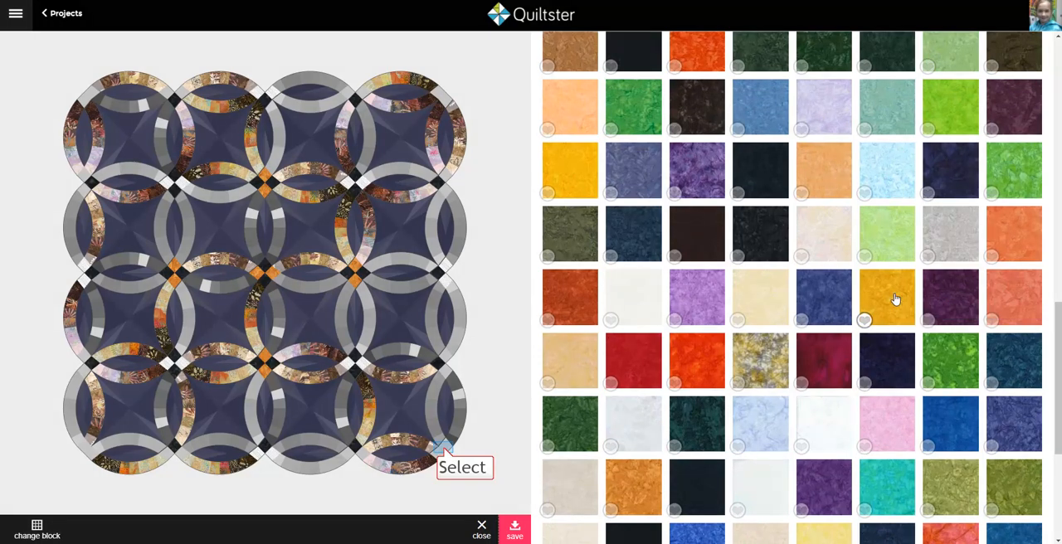
Step: Apply the bright orange-red Java Blenders fabric to the remaining connecting squares along the quilt's outer edge, and save the block's fabrics
click(444, 451)
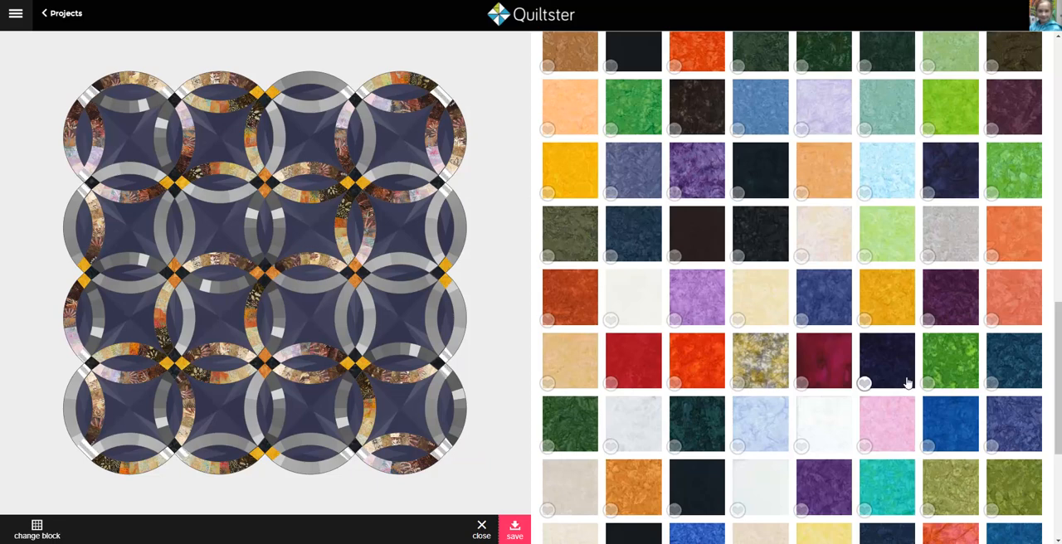
scroll(907, 383, up, 4)
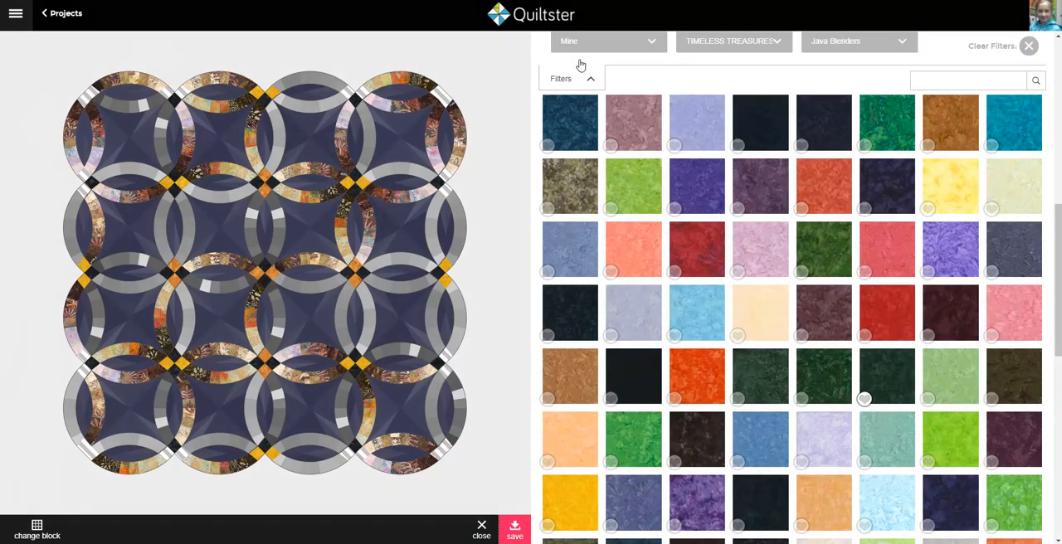
scroll(907, 383, down, 1)
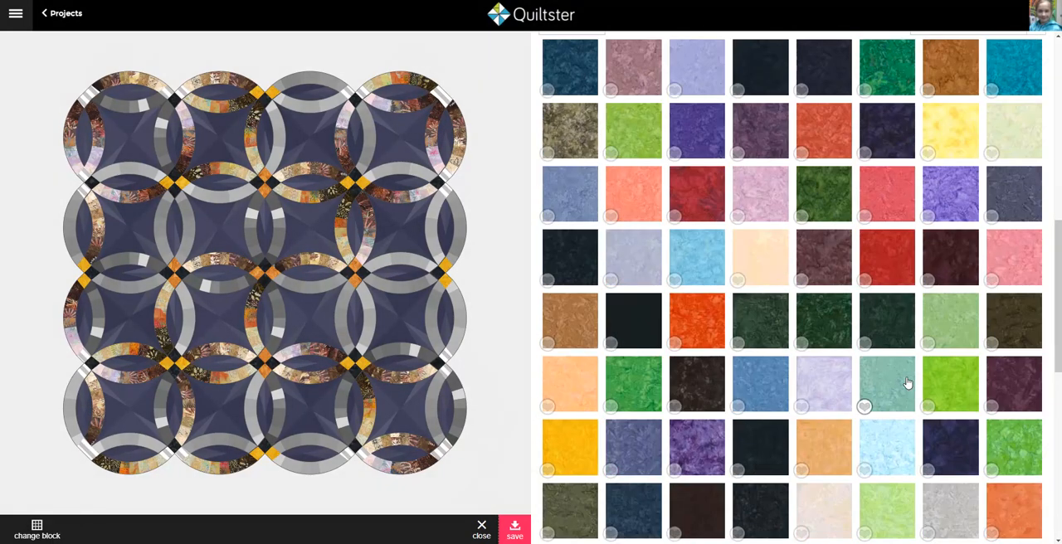
click(706, 330)
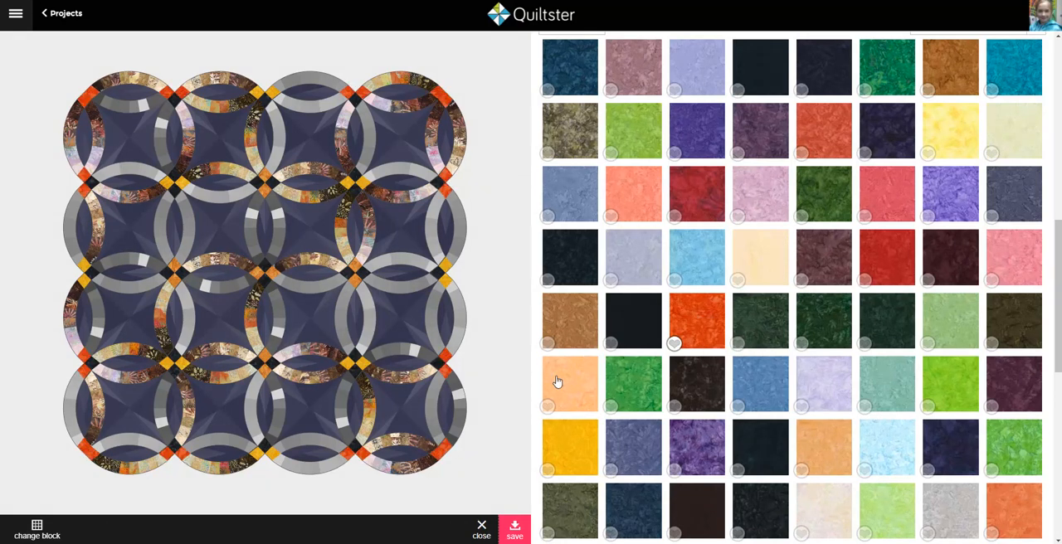
click(513, 528)
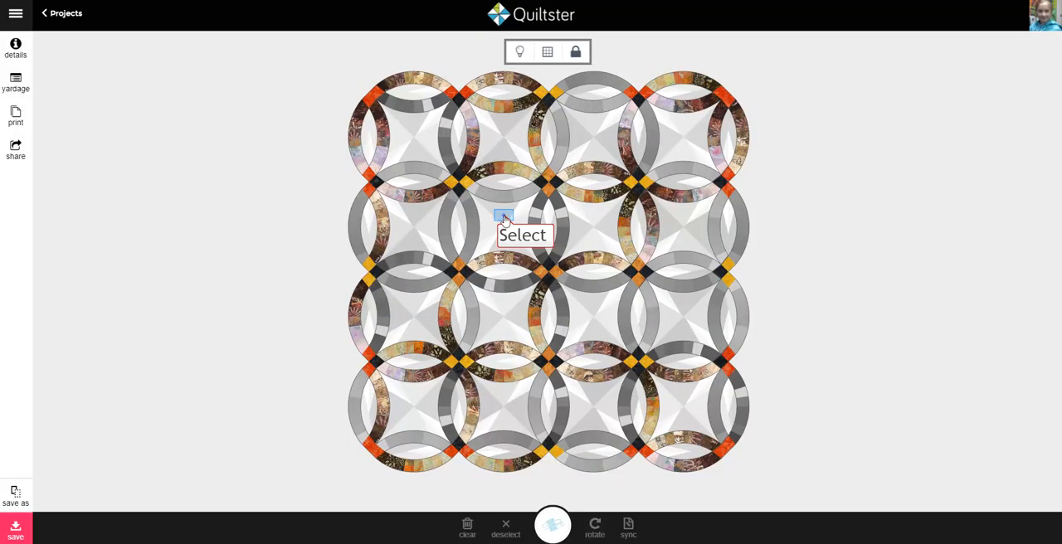
Step: Select the star blocks inside the rings and apply the pale pinkish-cream Java Blenders fabric to the first background patch of the outer side blocks
click(504, 218)
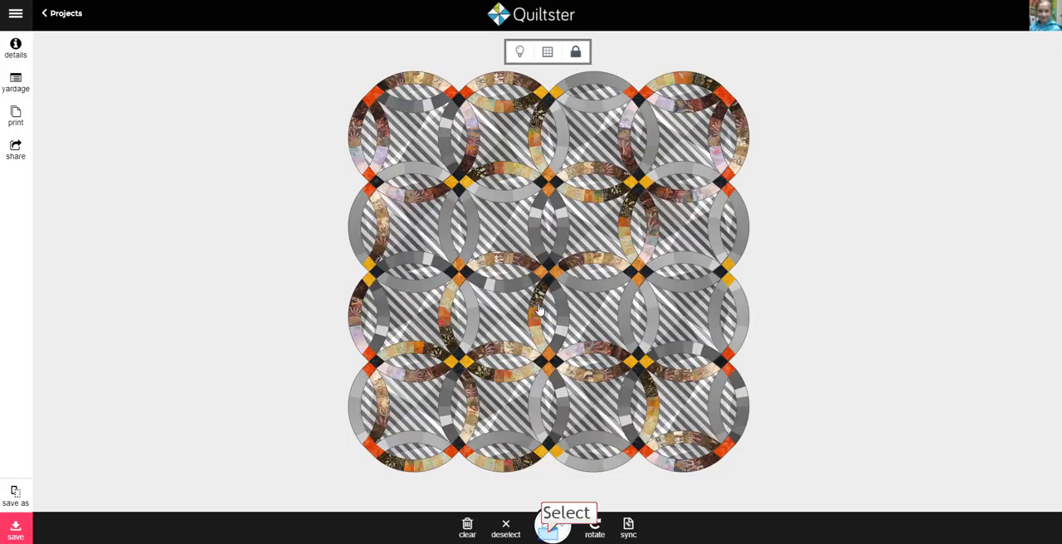
click(550, 535)
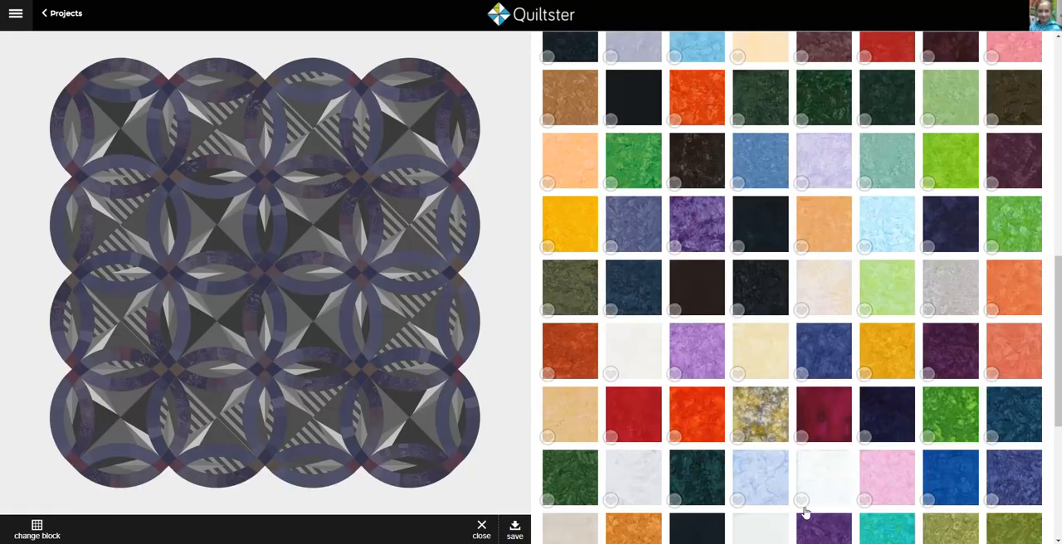
scroll(803, 512, up, 4)
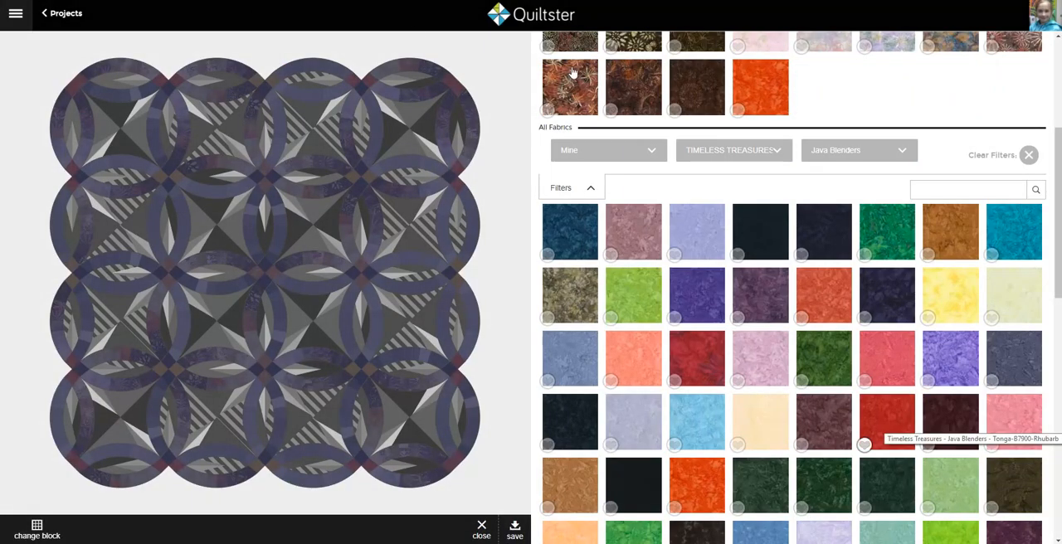
scroll(894, 426, down, 2)
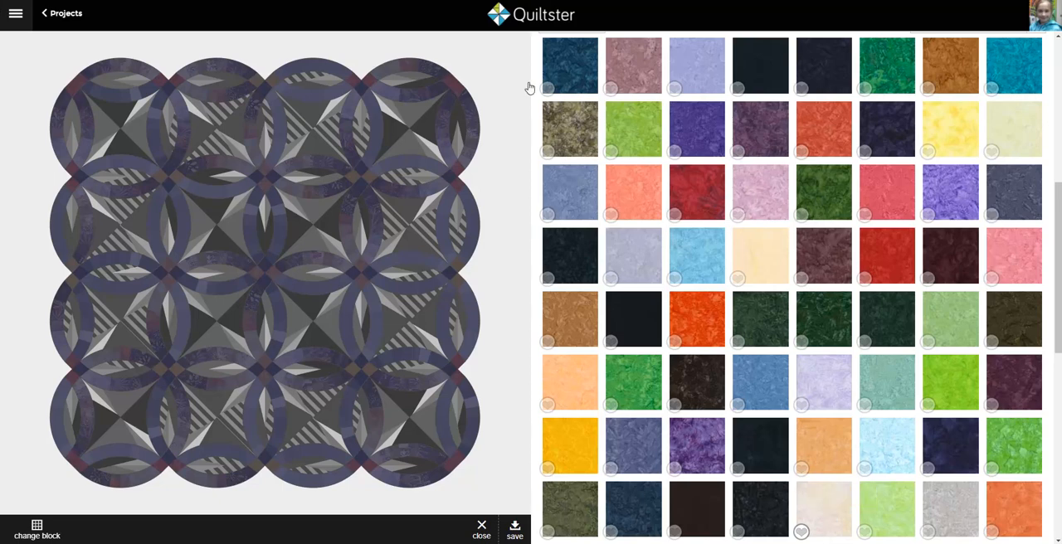
click(828, 523)
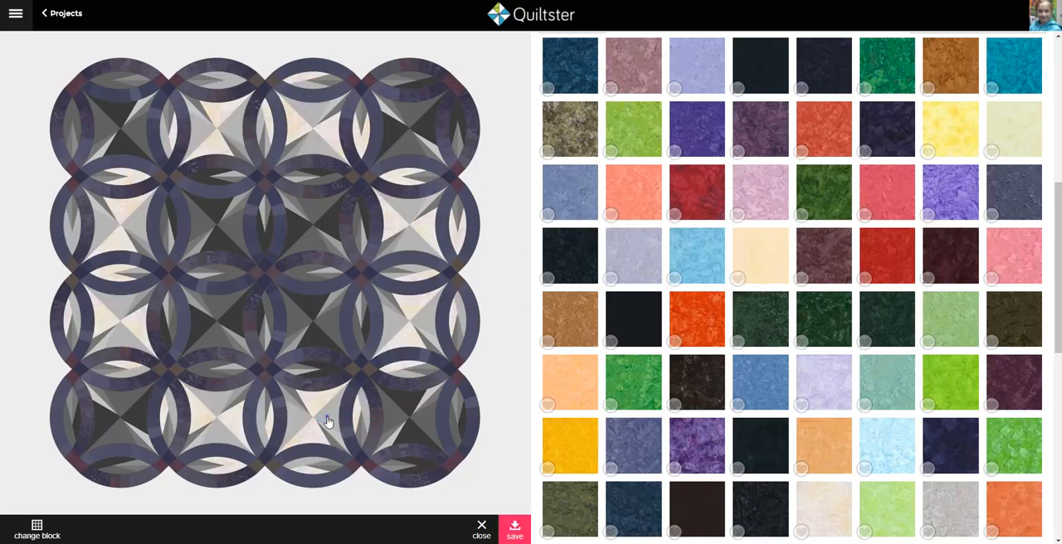
Step: Apply the cream Tonga-B7900-Pearl fabric to the adjoining background patches of the outer side star blocks
click(328, 424)
scroll(835, 429, down, 3)
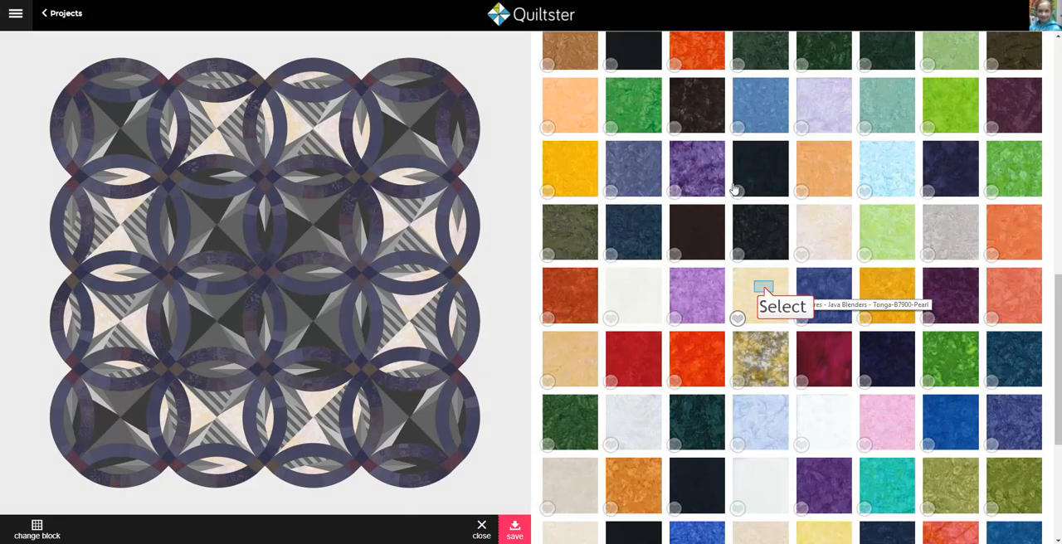
click(763, 290)
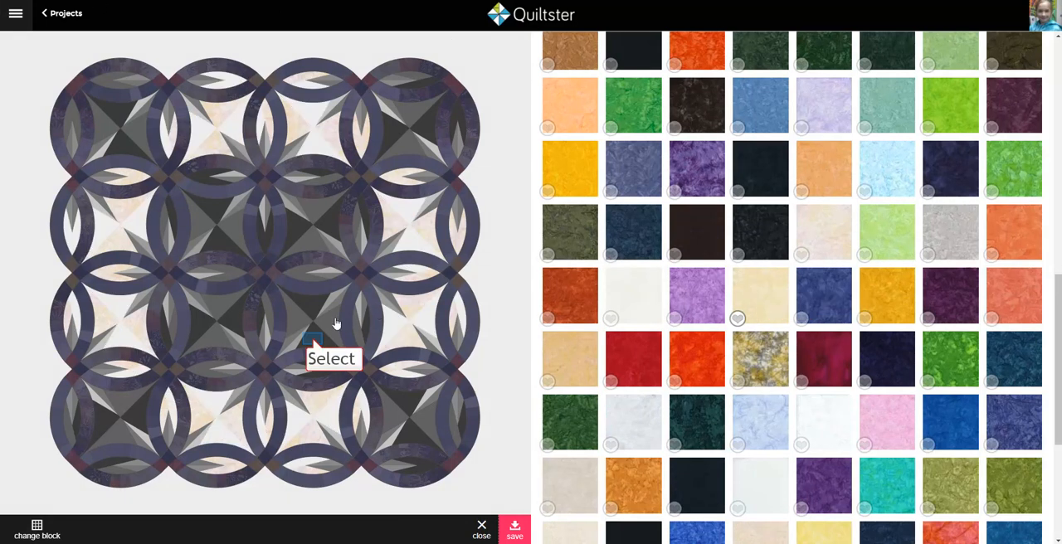
Step: Apply the pale green Java Blenders fabric to the darkest background patches of the corner and centre star blocks
click(314, 343)
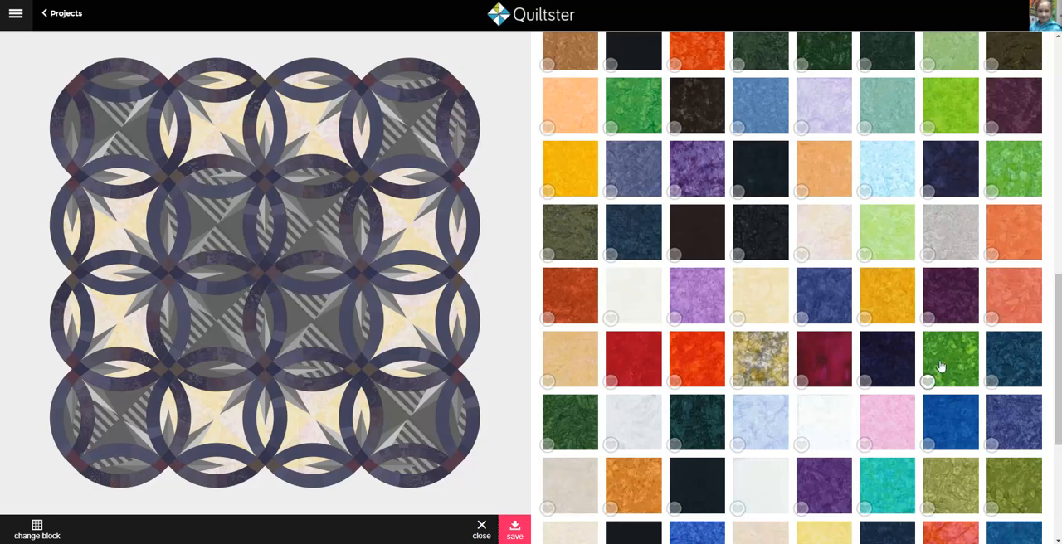
scroll(941, 366, down, 3)
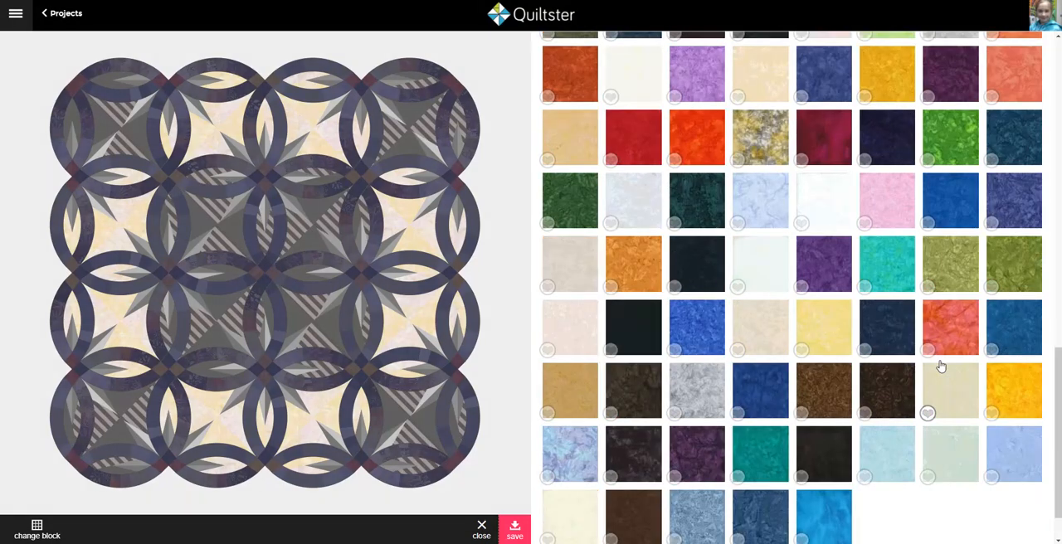
click(906, 449)
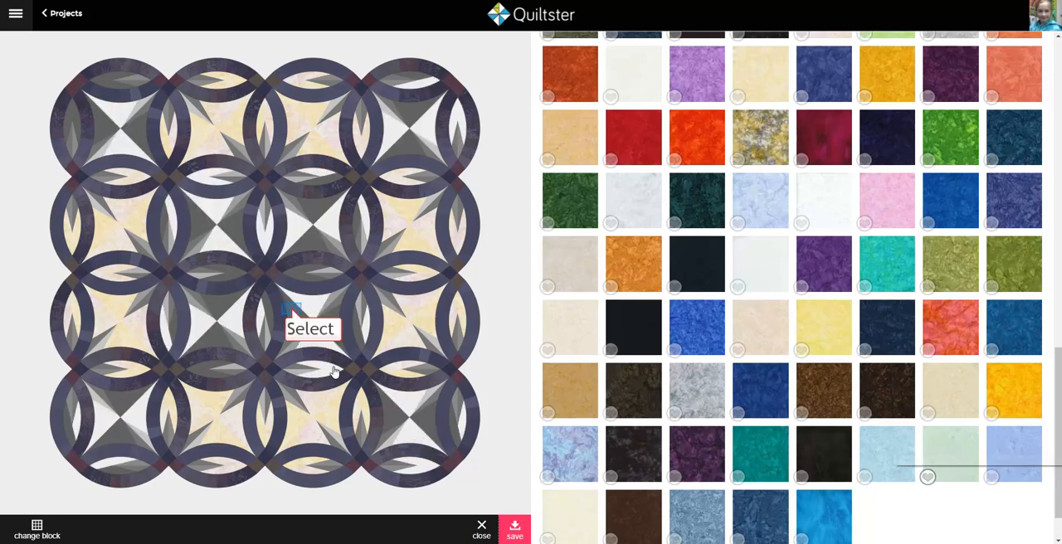
Step: Apply the bright lime green Java Blenders fabric to the remaining background patches of the corner and centre star blocks
click(292, 315)
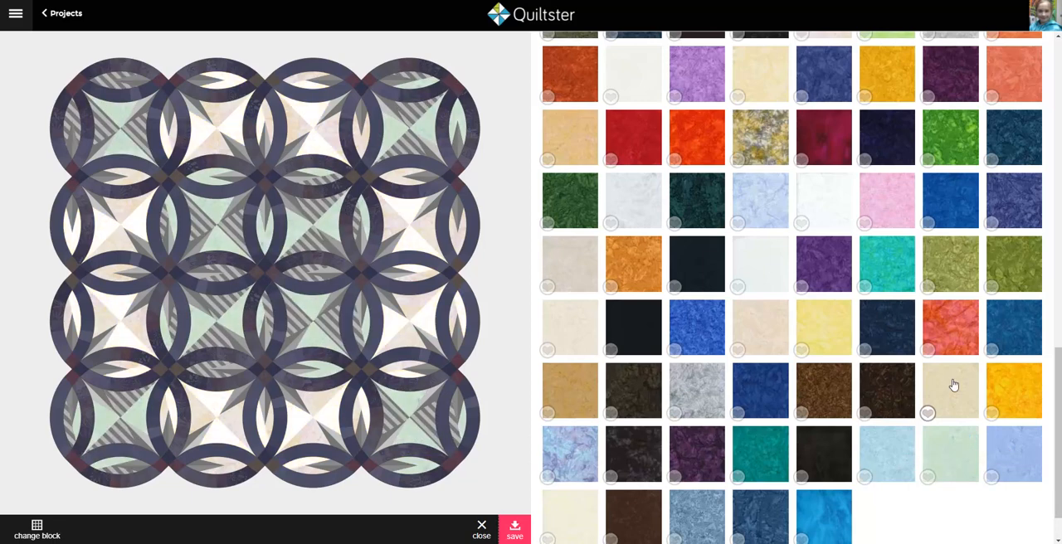
scroll(954, 385, up, 10)
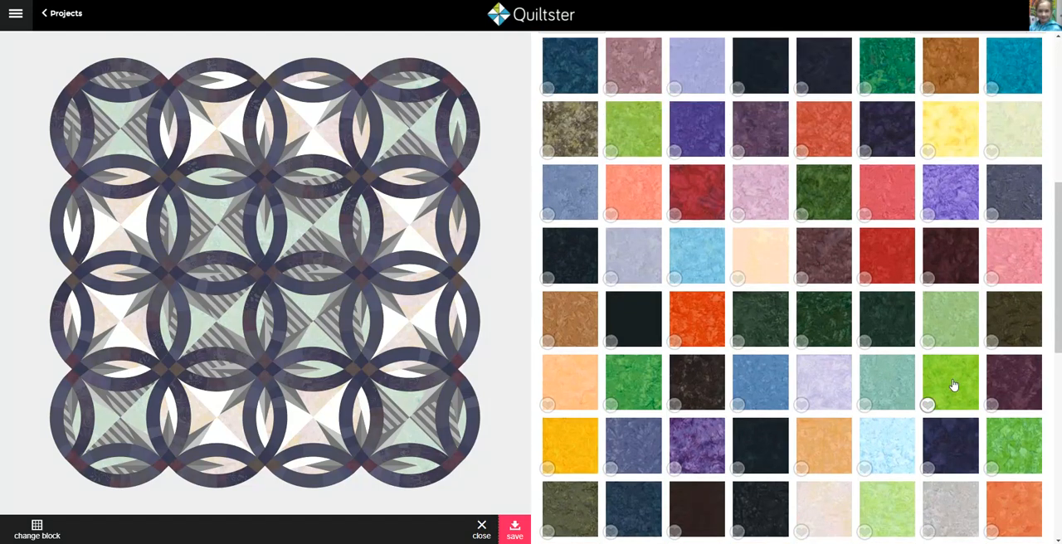
click(954, 385)
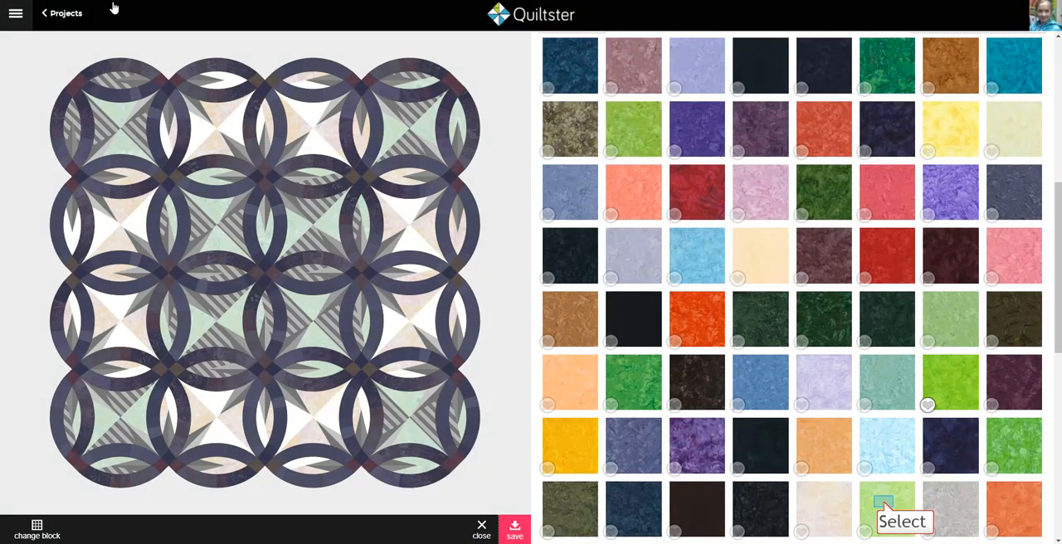
click(884, 506)
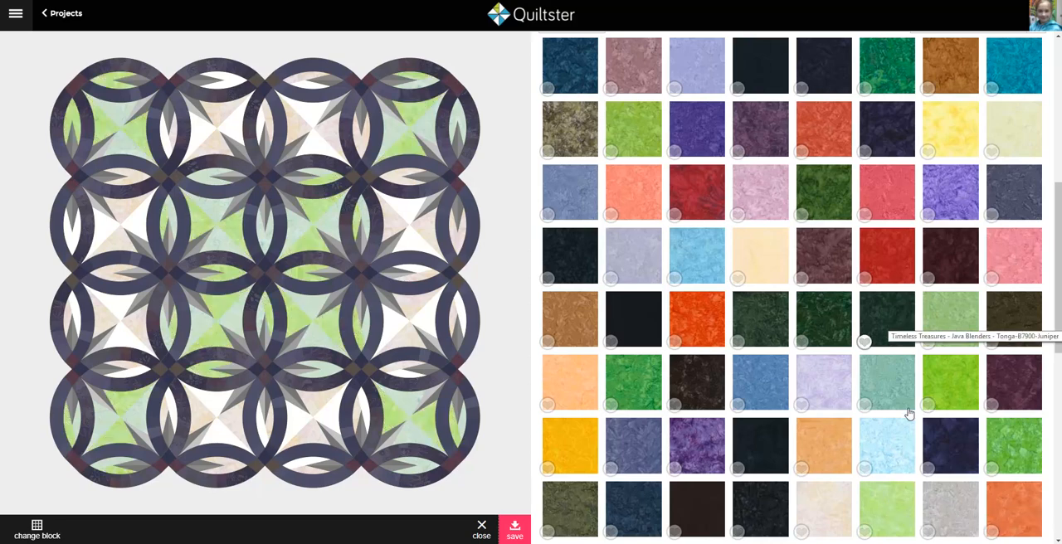
Step: Load more Java Blenders fabrics and apply the pale aqua Tonga-B7900-Surf to those same corner and centre background patches
scroll(911, 322, down, 5)
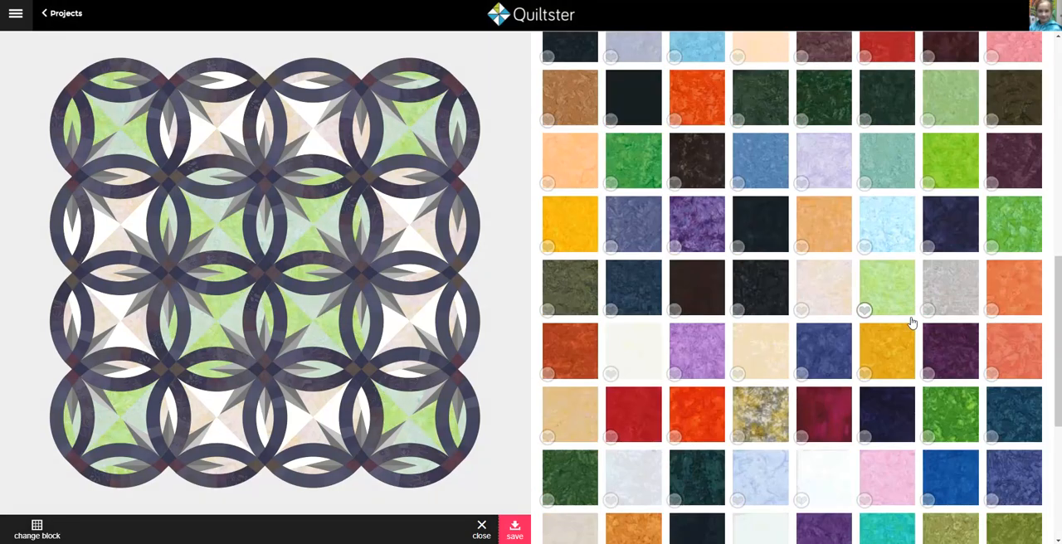
scroll(910, 322, down, 2)
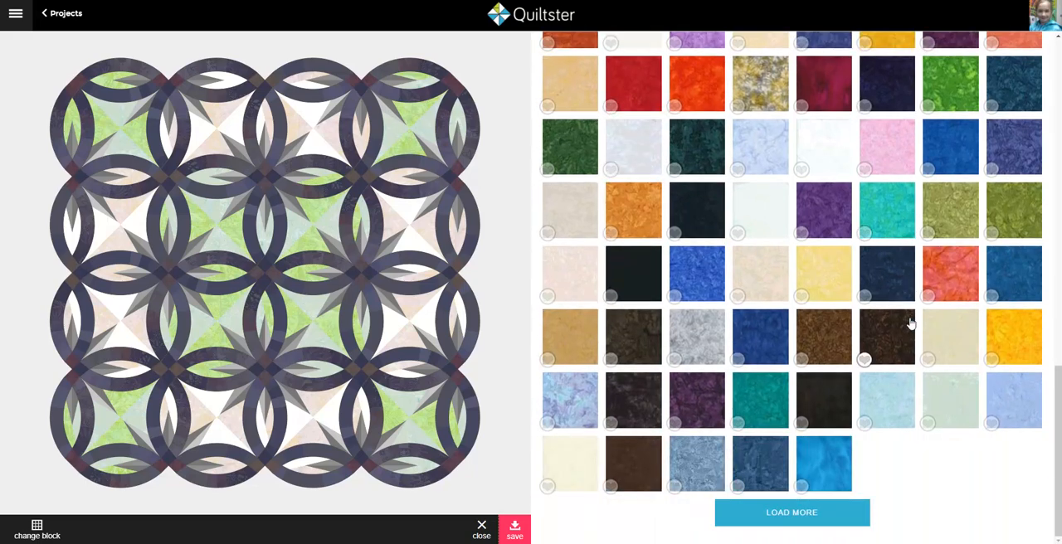
click(860, 511)
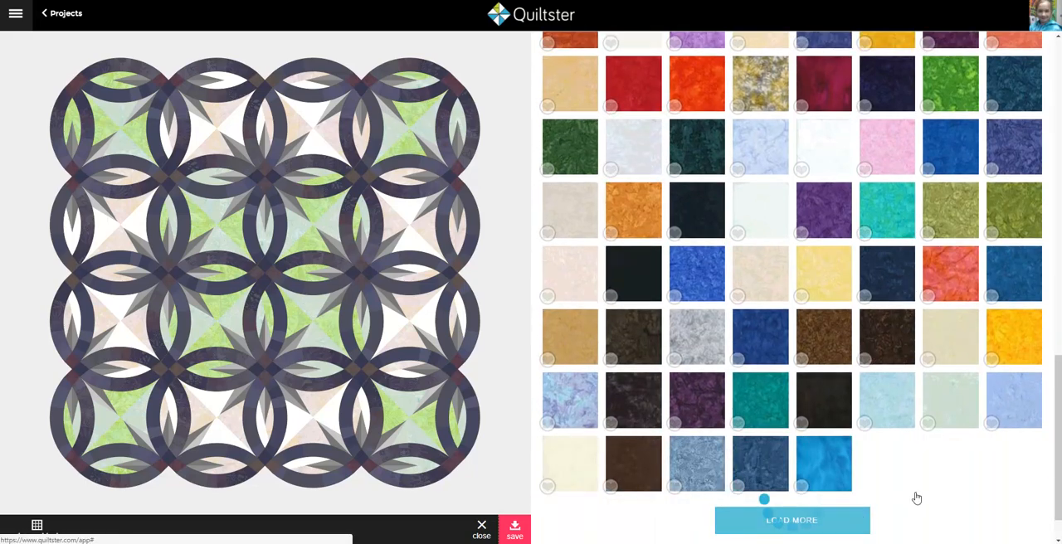
scroll(916, 477, down, 1)
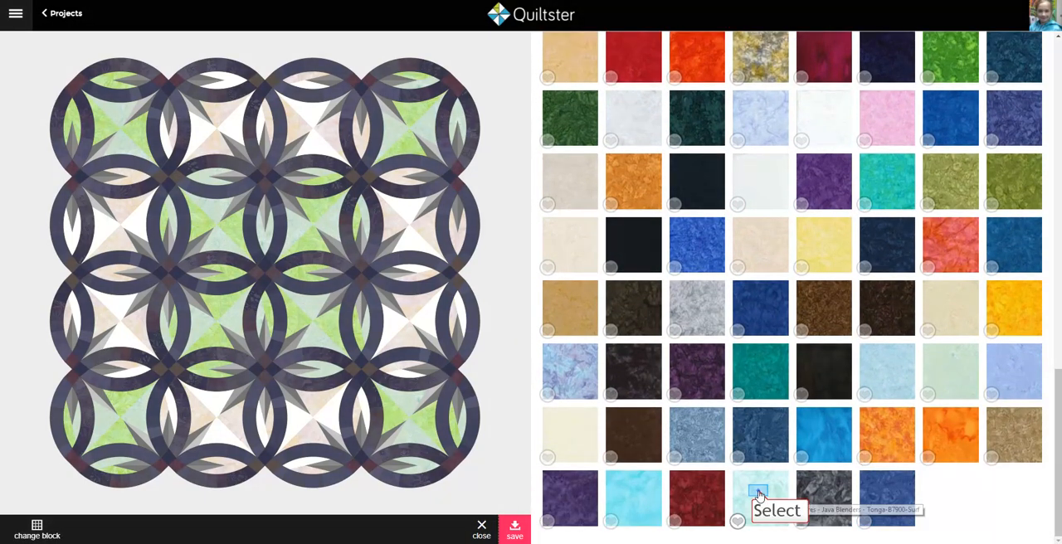
click(759, 495)
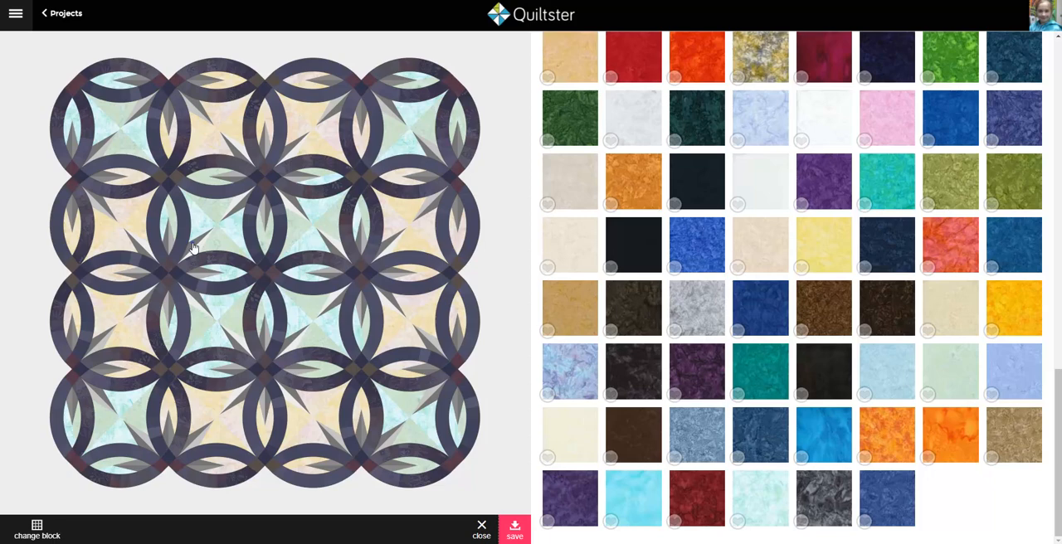
Step: Apply the black Tonga-B7900-Noir fabric already used in the quilt to the shared AC-5 halves of the star points
scroll(833, 327, up, 10)
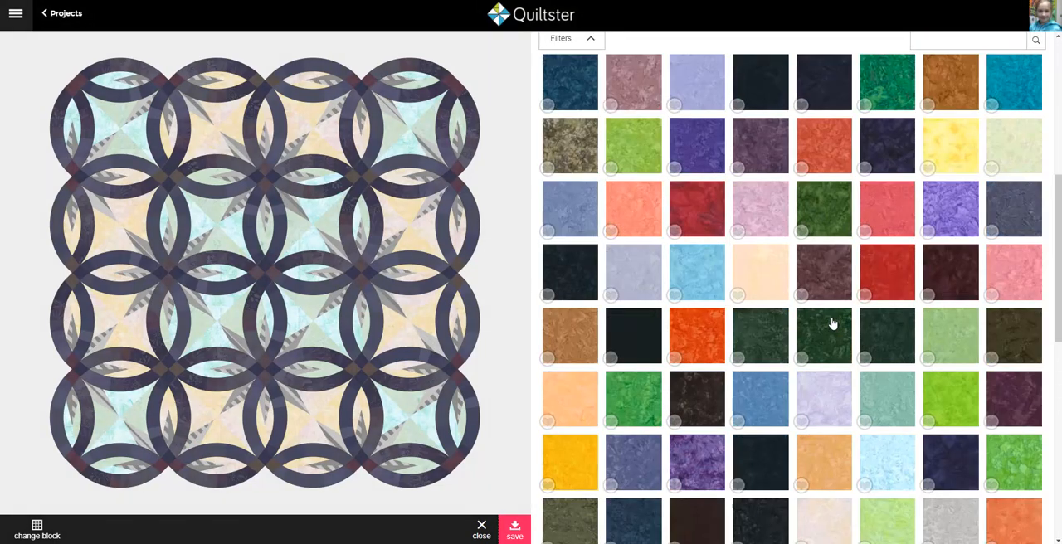
scroll(832, 323, up, 1)
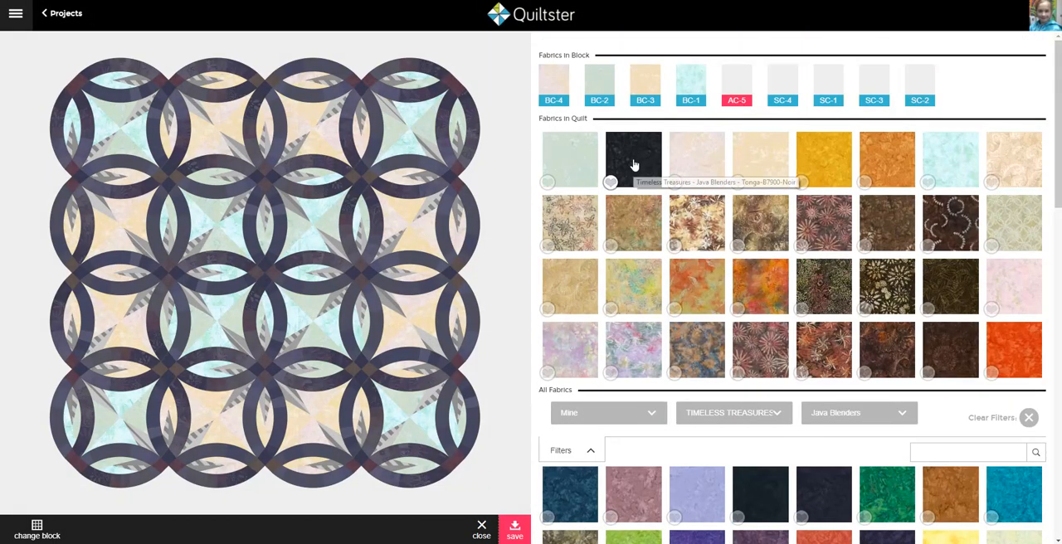
click(634, 165)
Step: Apply the dark mottled green and the bright green Tonga-B7900-Zest fabrics to the remaining point halves of the inner stars
drag(634, 165, 239, 201)
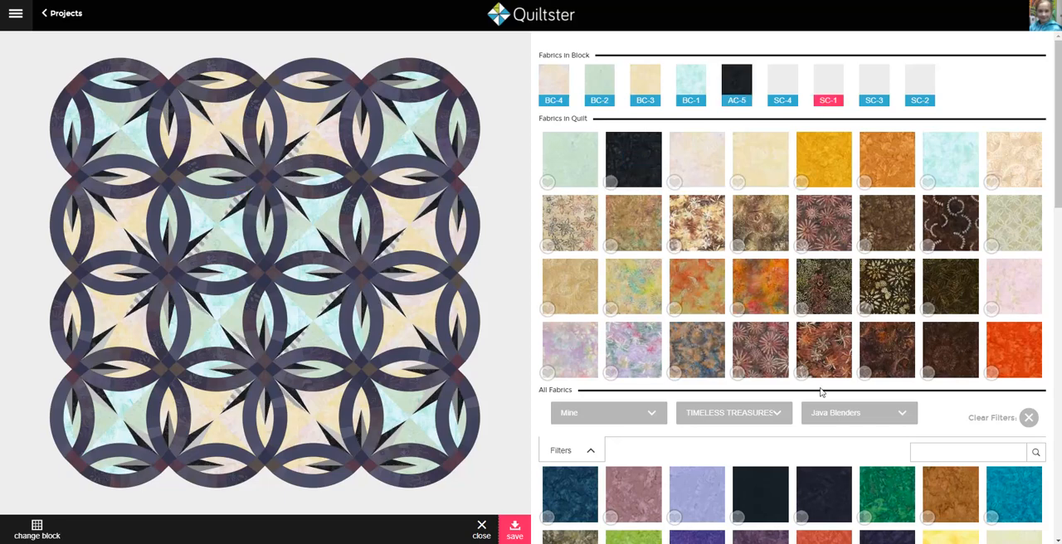
scroll(823, 405, down, 5)
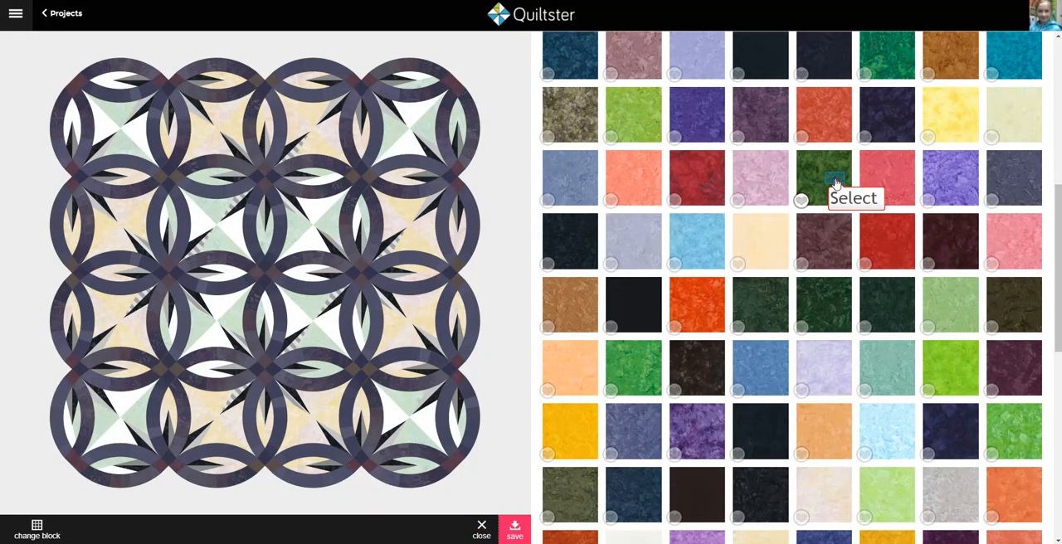
drag(836, 184, 263, 212)
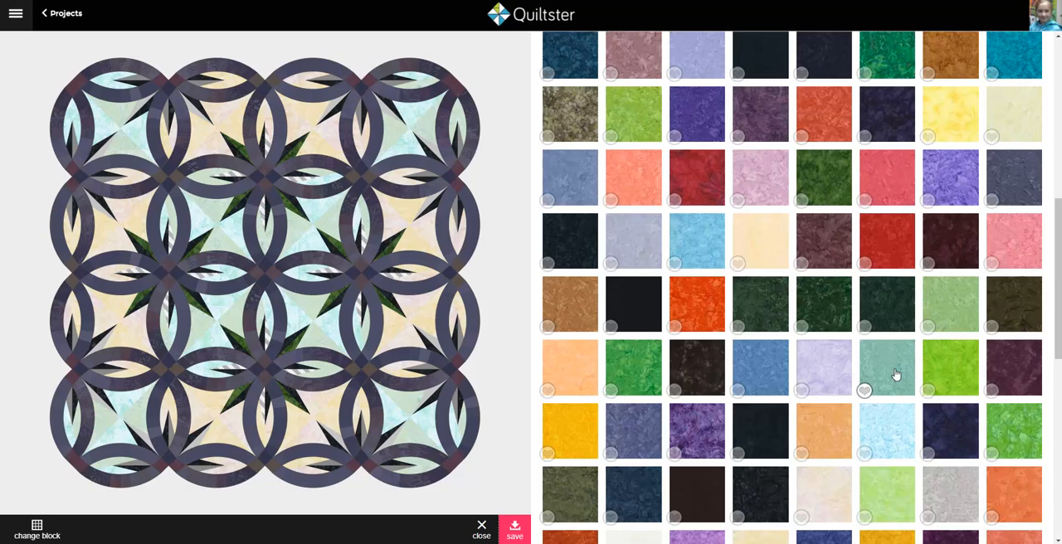
scroll(896, 375, down, 4)
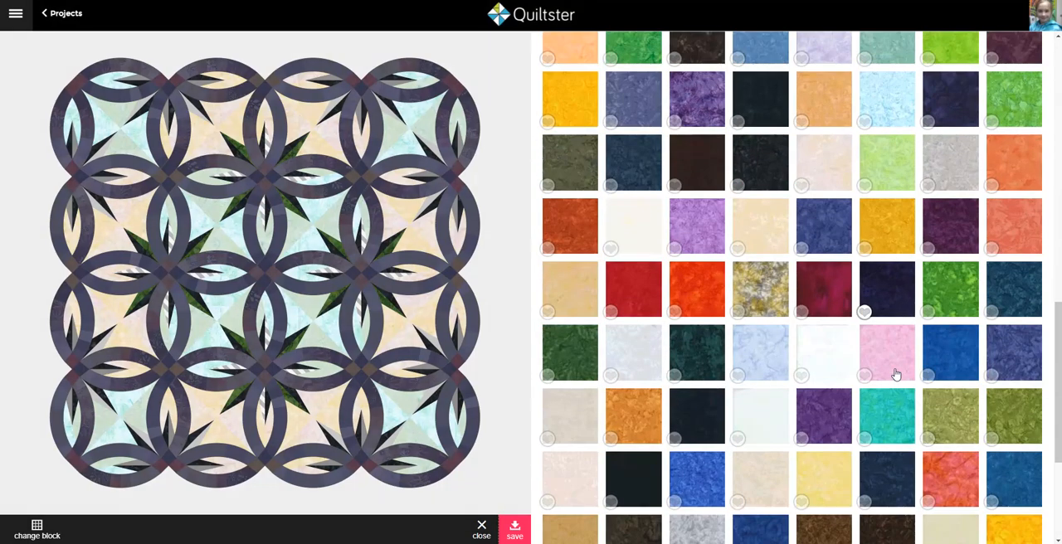
click(952, 294)
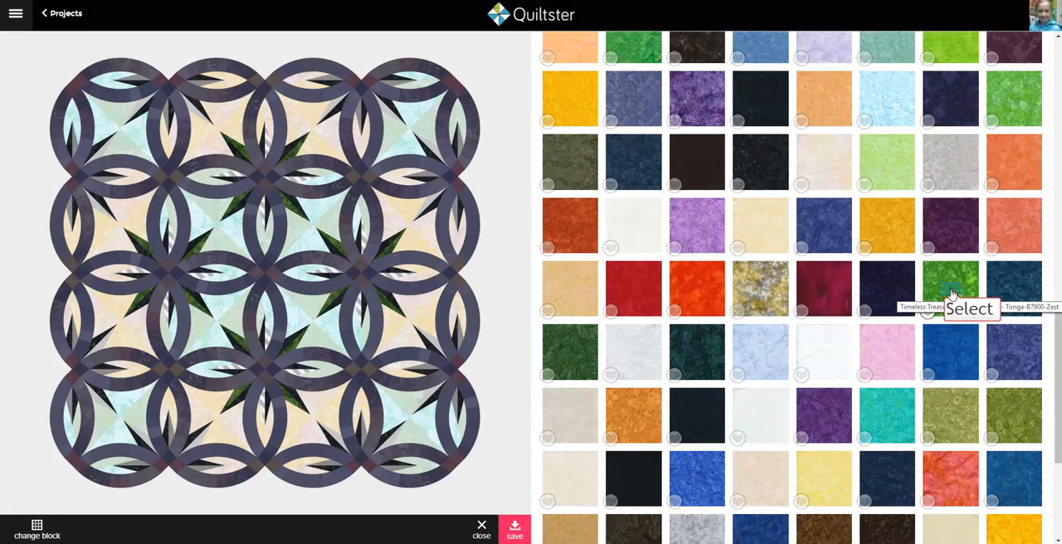
Step: Apply the dark red and burgundy Java Blenders fabrics to the remaining point halves of the outer stars, and save the block's fabrics
click(98, 160)
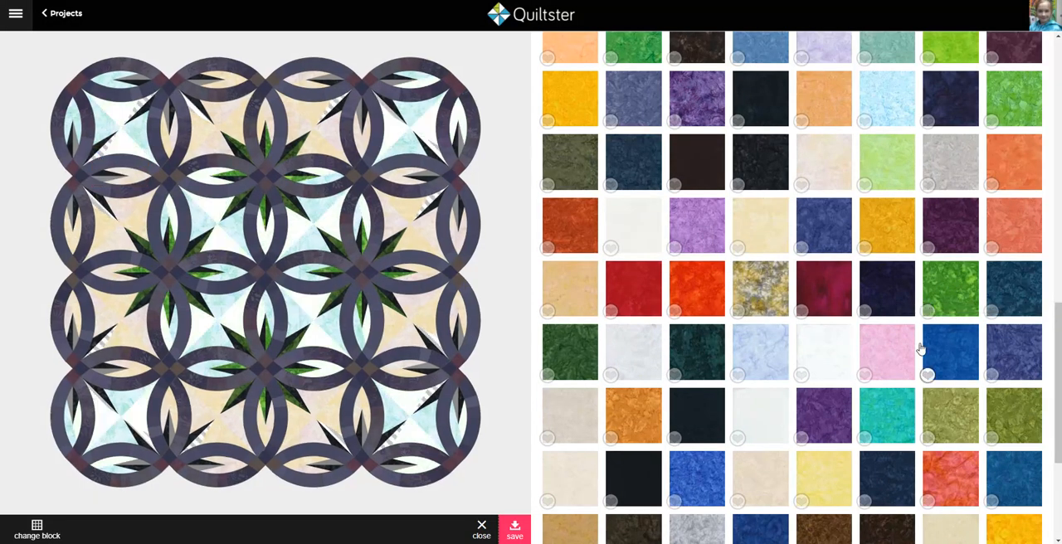
scroll(922, 350, down, 3)
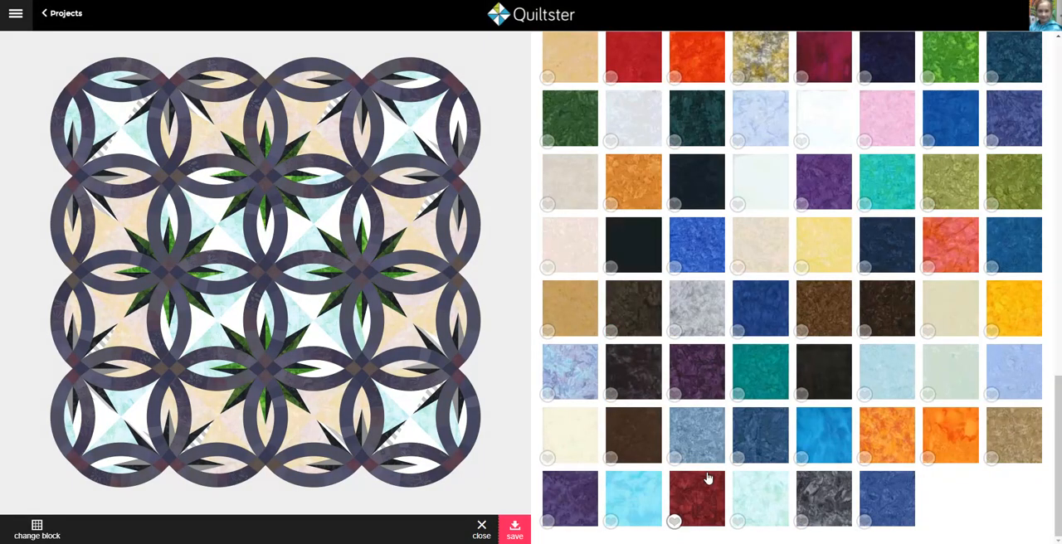
click(687, 497)
click(73, 147)
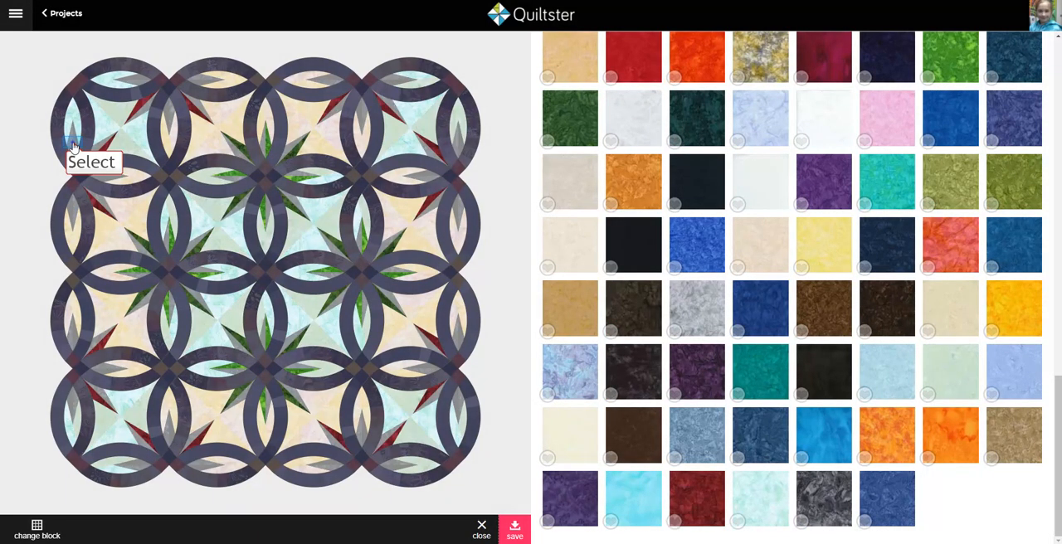
click(74, 147)
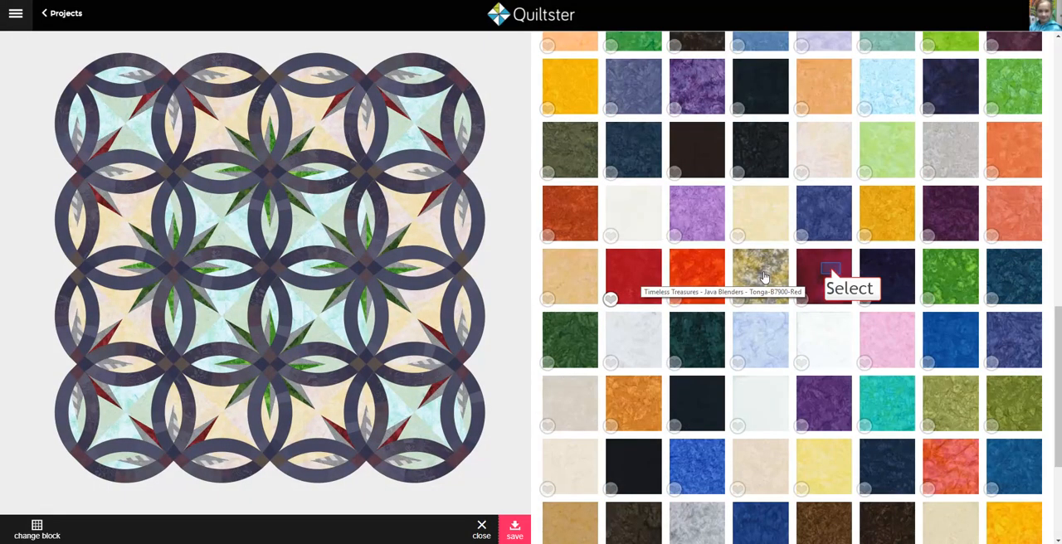
click(833, 276)
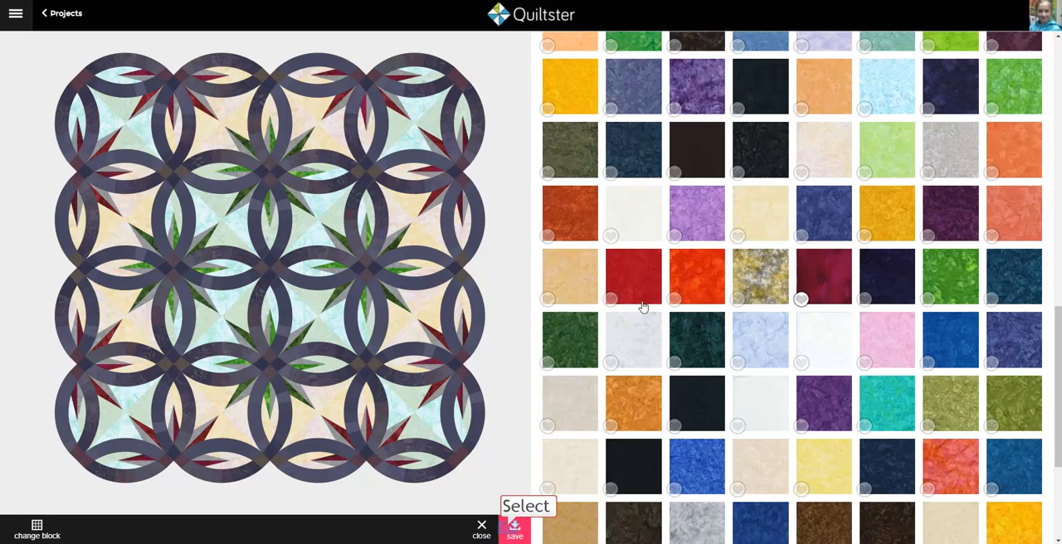
click(513, 529)
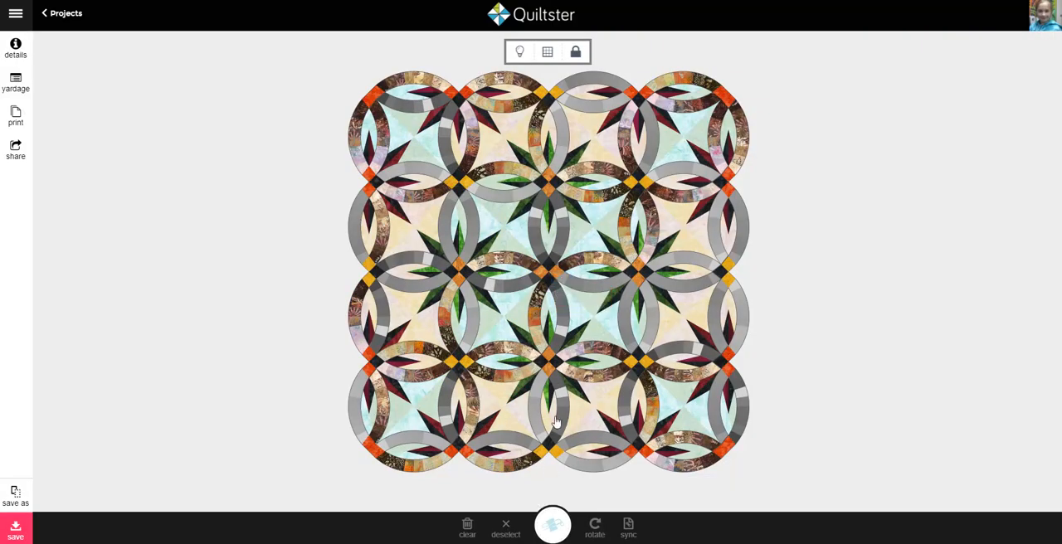
Step: Open the rings' fabrics for editing, select an uncoloured arc patch and filter the fabrics to the Quiltworx Strip Set Heirloom collection
click(561, 284)
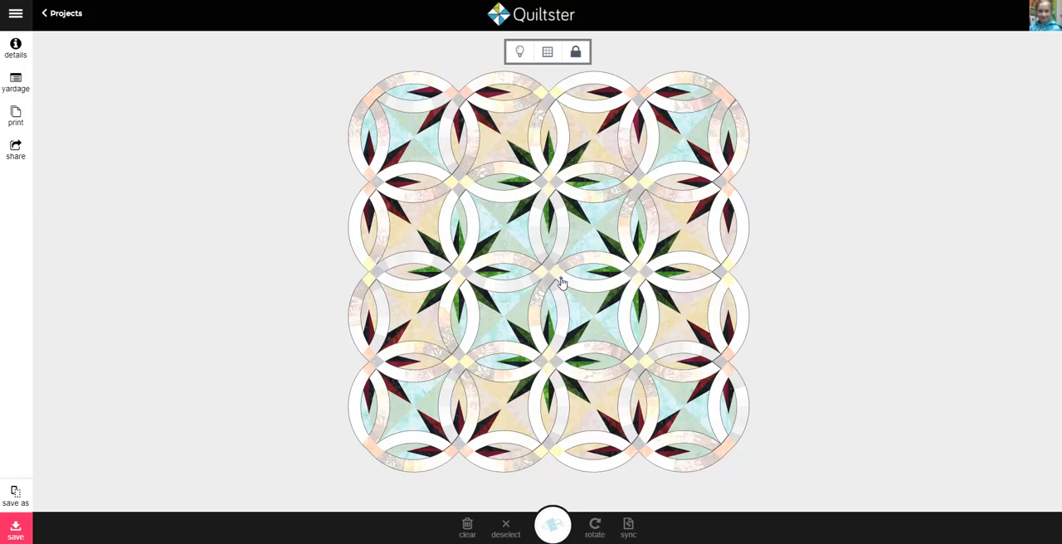
click(561, 283)
click(554, 525)
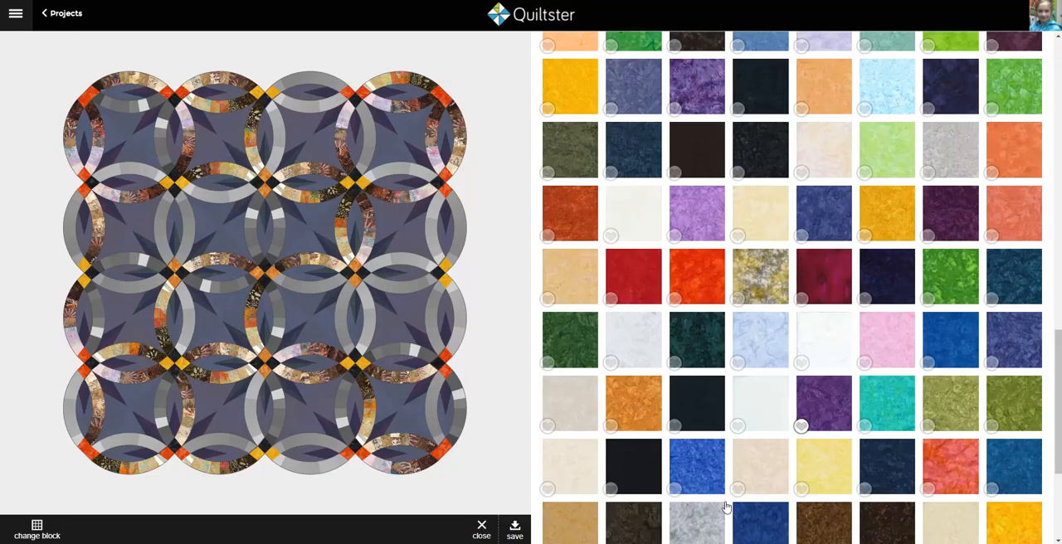
scroll(837, 401, up, 10)
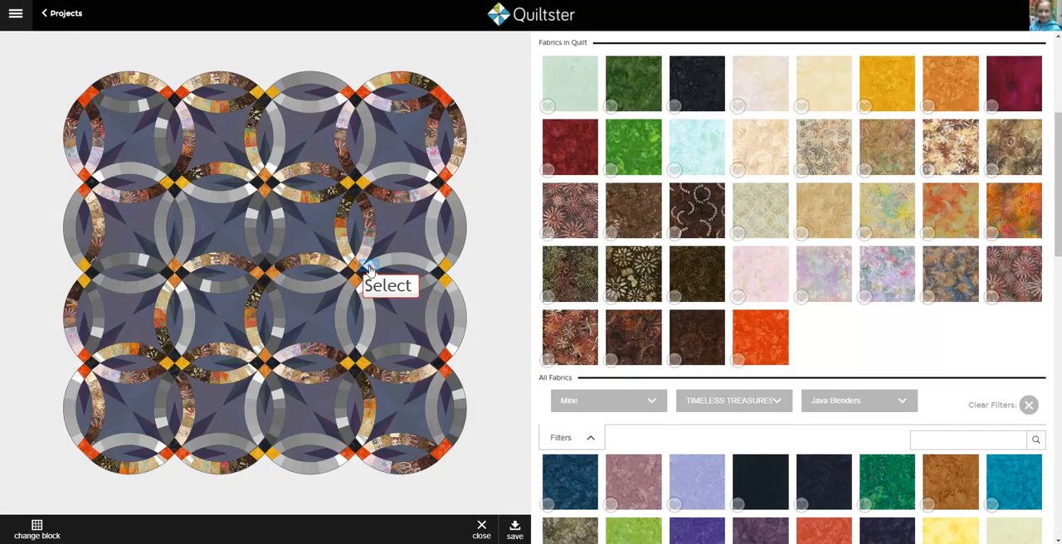
click(843, 403)
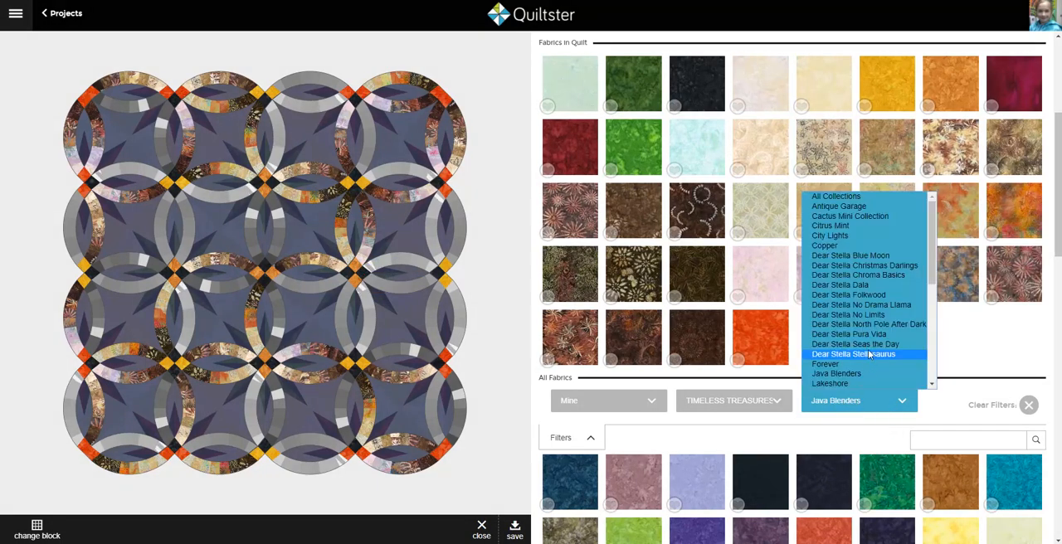
scroll(868, 350, down, 3)
click(850, 263)
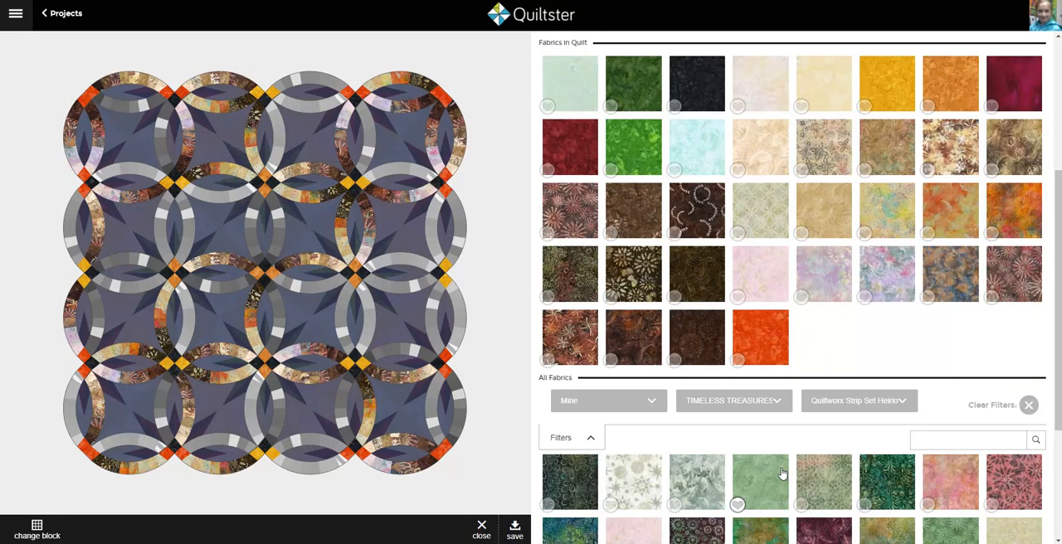
Step: Load more Heirloom fabrics and apply Heirloom Strip Set CG5-1 to the CS5-1 patches of the uncoloured arcs
scroll(781, 474, down, 2)
scroll(802, 341, up, 3)
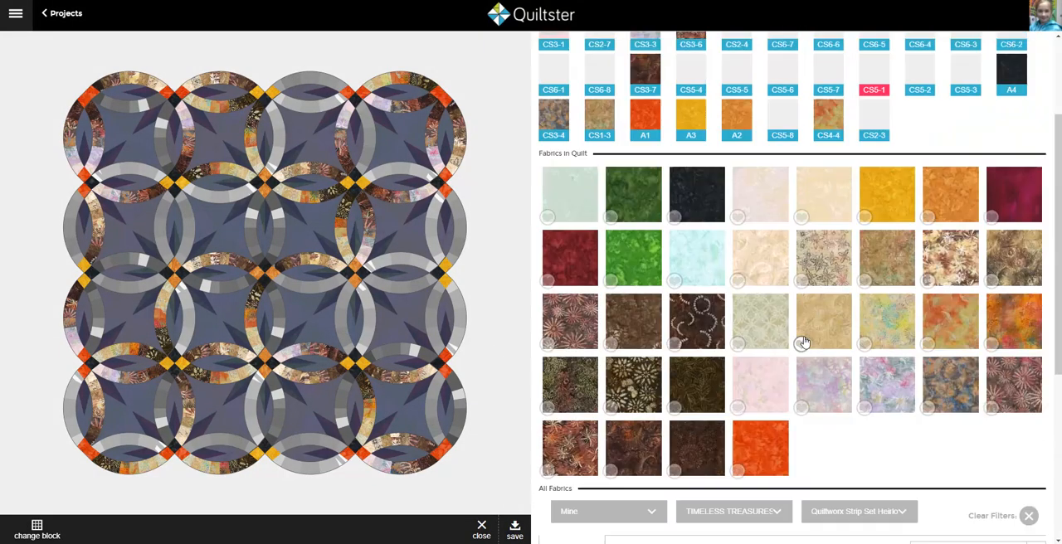
scroll(802, 341, up, 2)
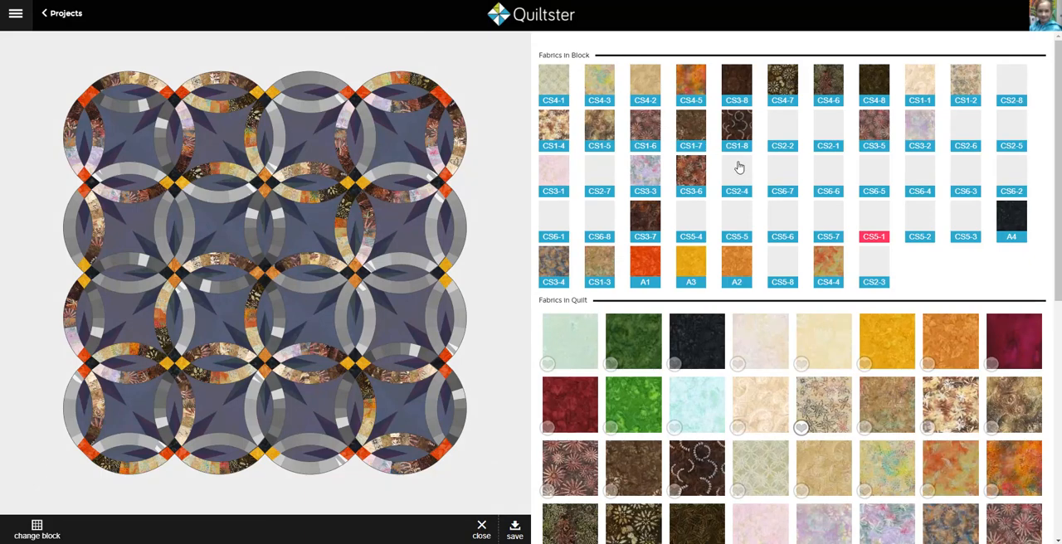
scroll(848, 401, down, 5)
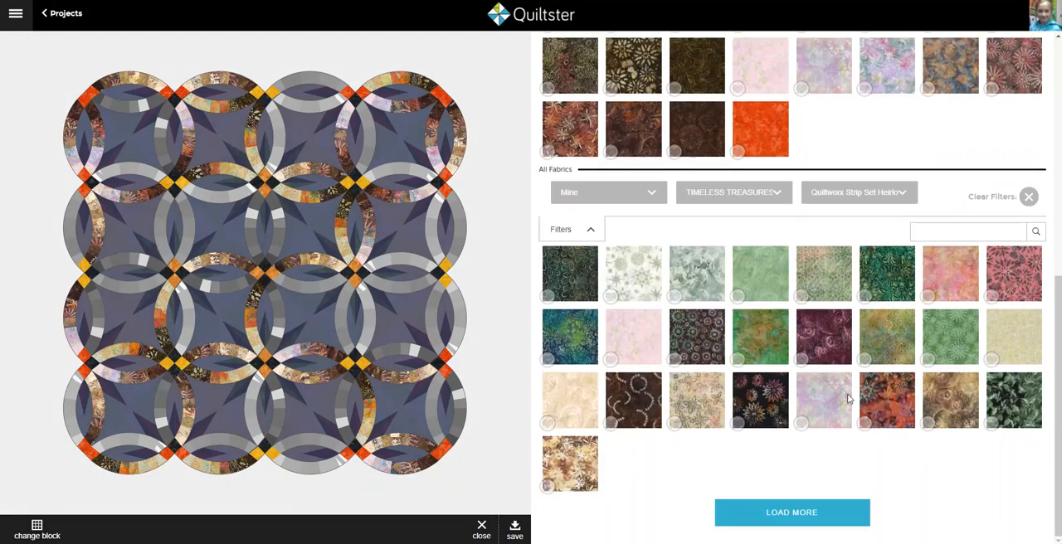
click(799, 523)
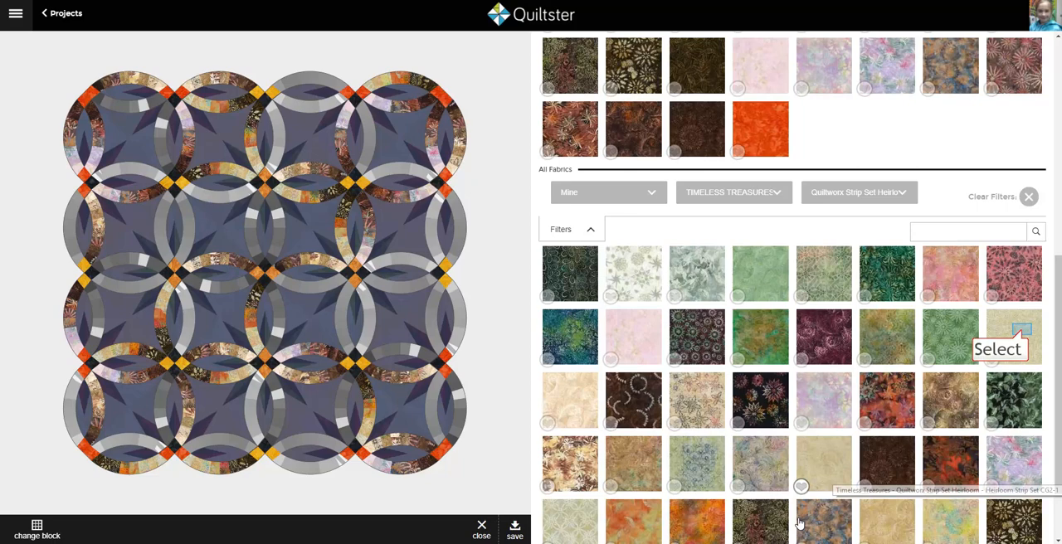
click(1022, 335)
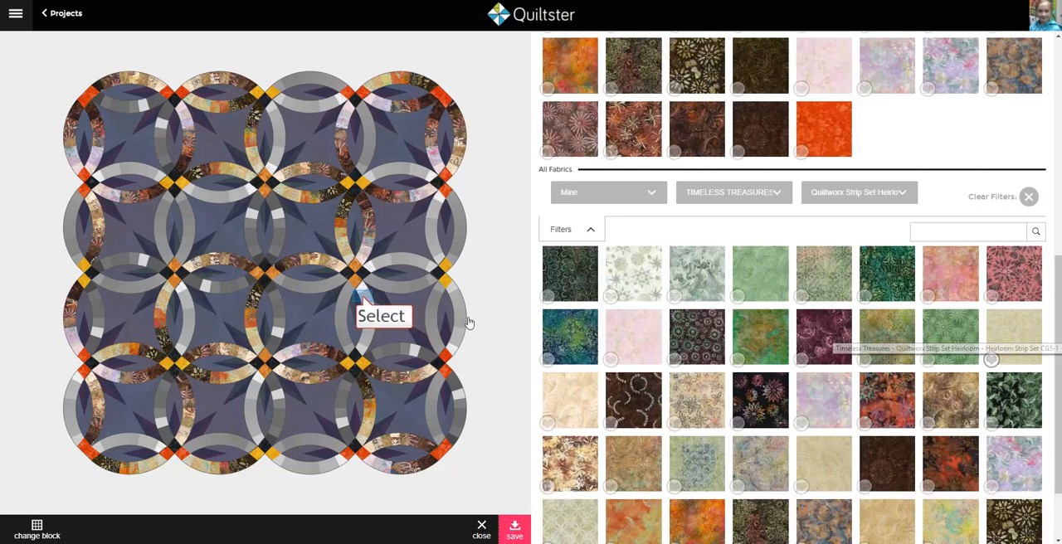
Step: Apply the blue-green print, tan-green geometric and green floral Heirloom fabrics to the next three patches along those arcs
click(364, 301)
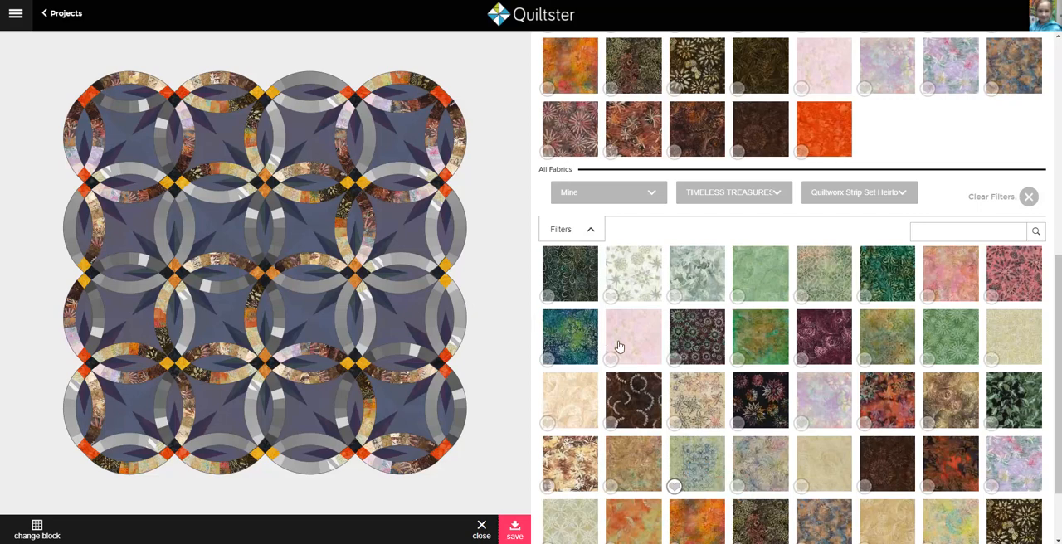
click(700, 473)
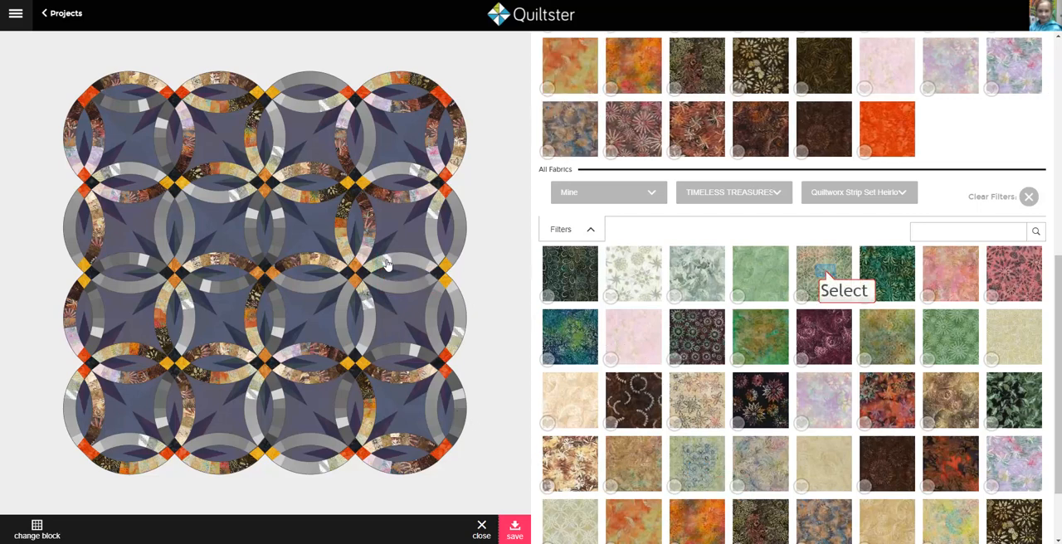
click(827, 275)
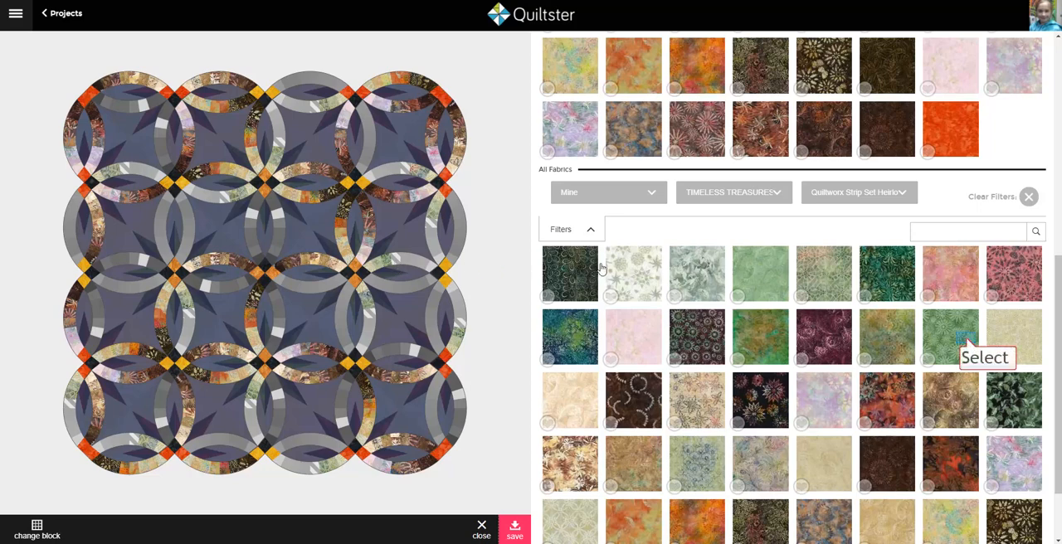
click(967, 343)
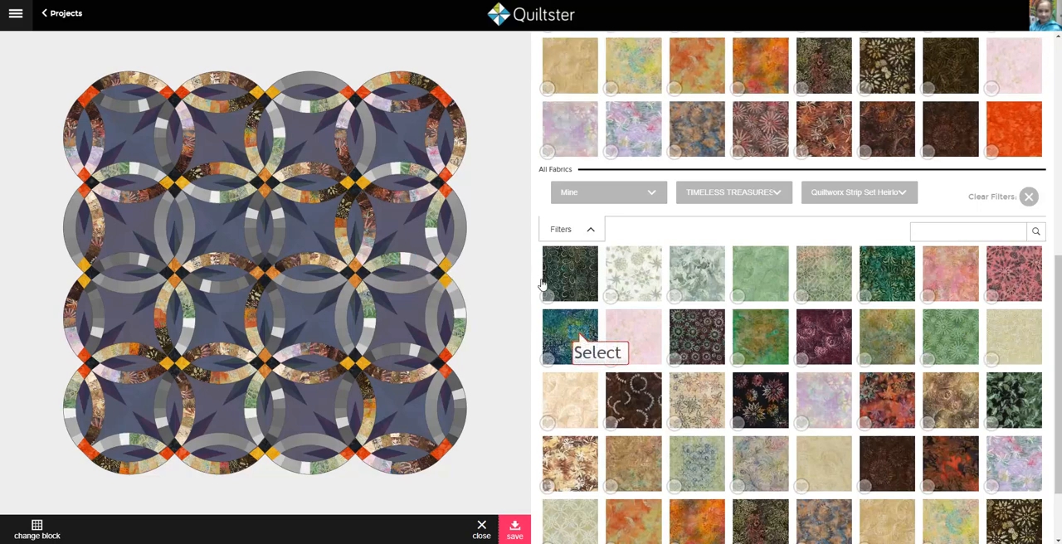
Step: Apply the teal-blue, dark green CG5-6, dark green leaf and near-black green Heirloom fabrics to the CS5-5 through CS5-8 arc patches
click(578, 332)
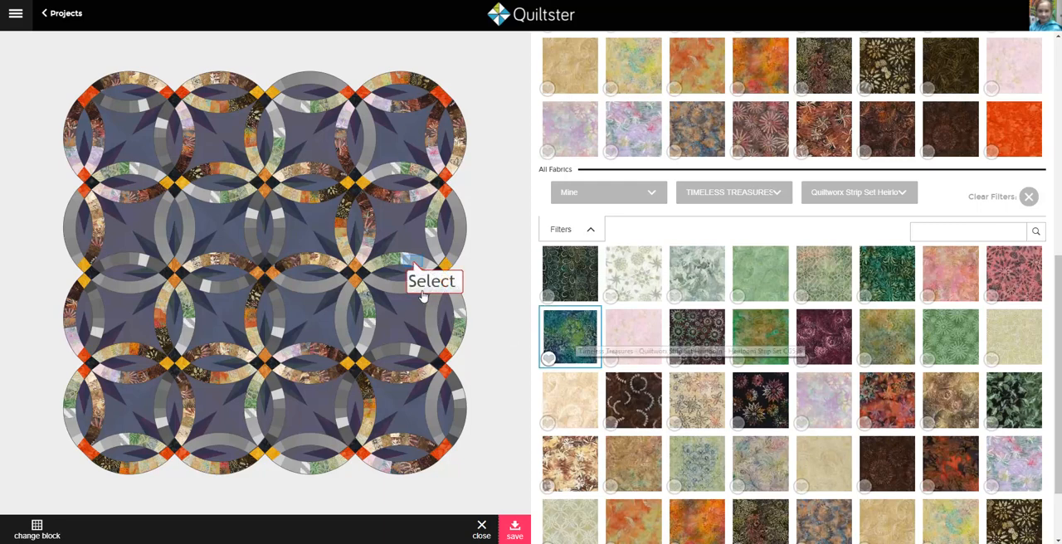
click(414, 264)
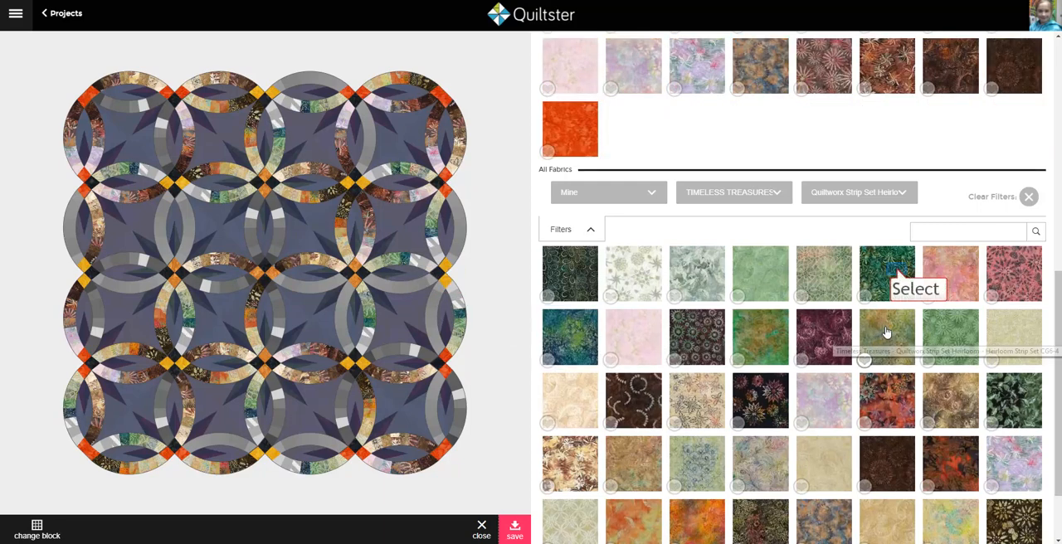
click(897, 275)
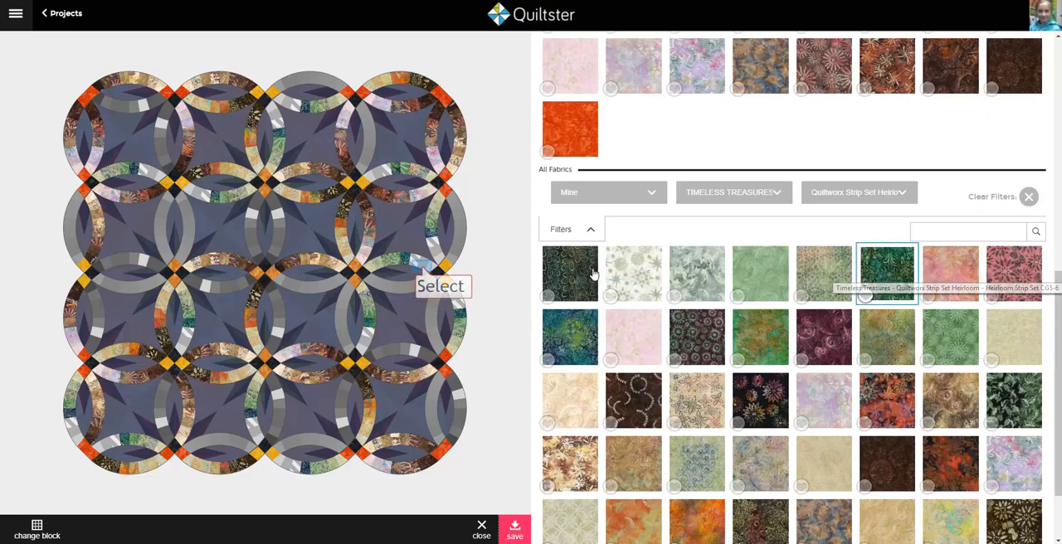
click(421, 272)
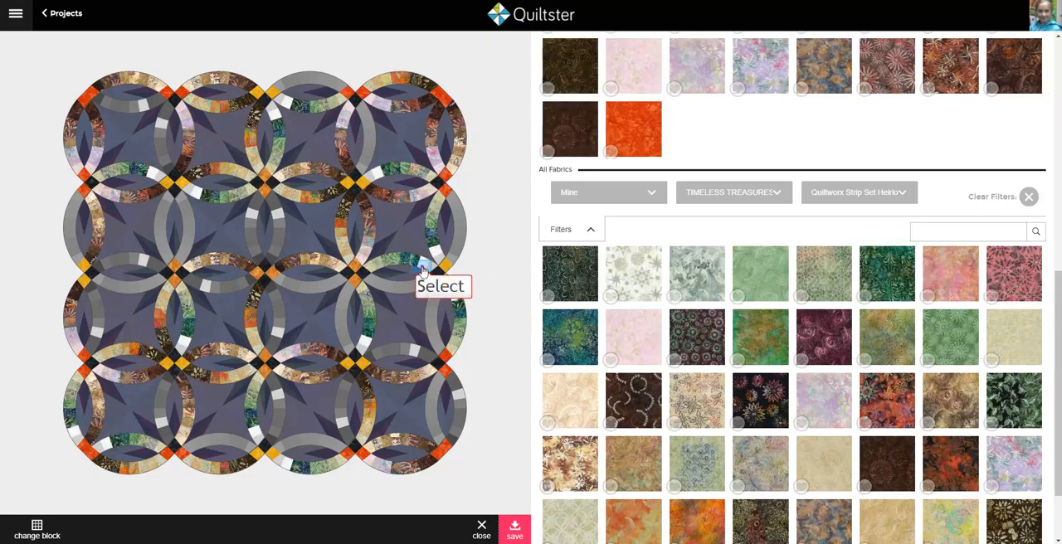
click(1012, 403)
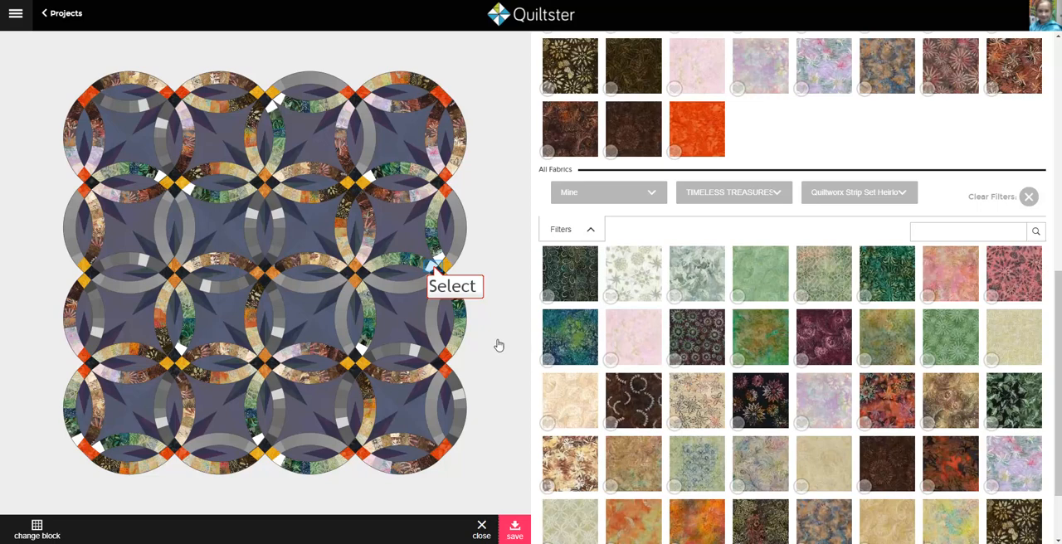
click(570, 281)
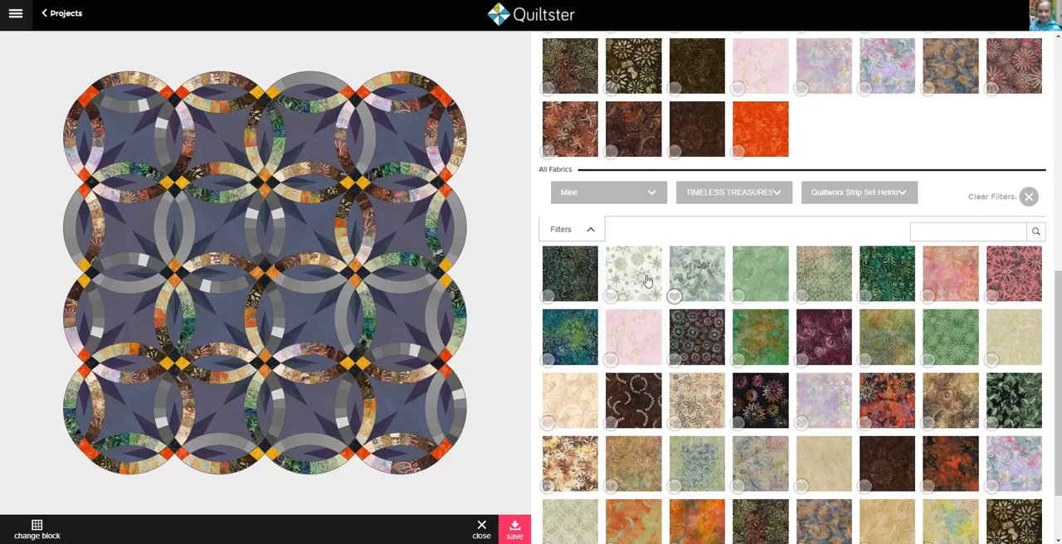
Step: Starting at patch CS6-1, apply the white floral, grey-green leaf and light green Heirloom fabrics to CS6-1 through CS6-3
scroll(768, 307, up, 10)
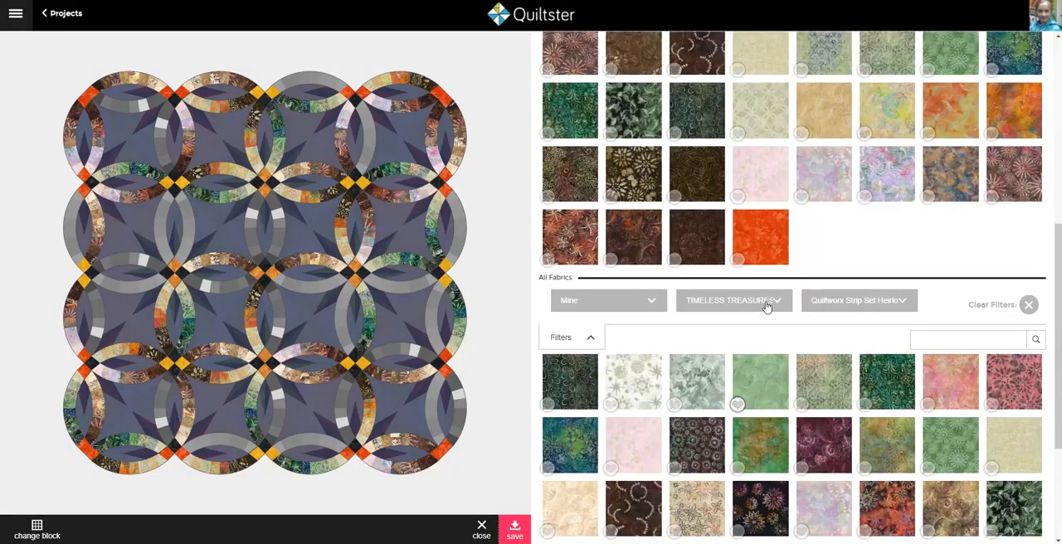
scroll(767, 308, up, 1)
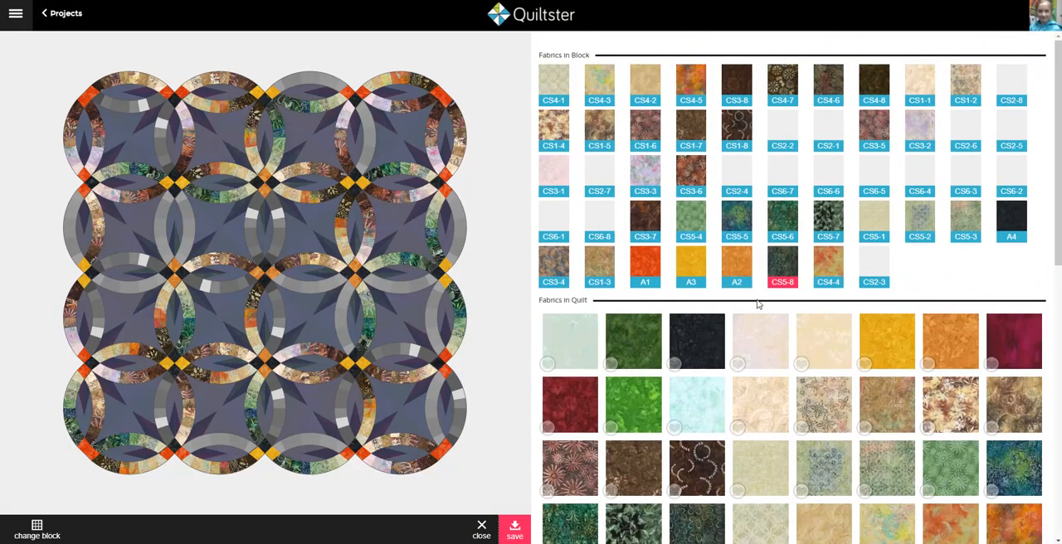
click(349, 291)
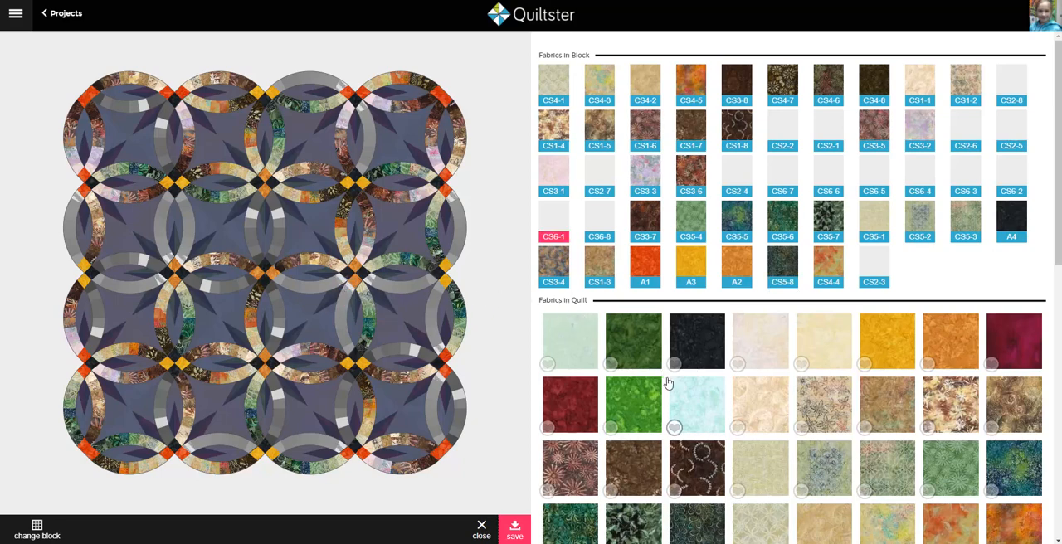
scroll(679, 433, down, 10)
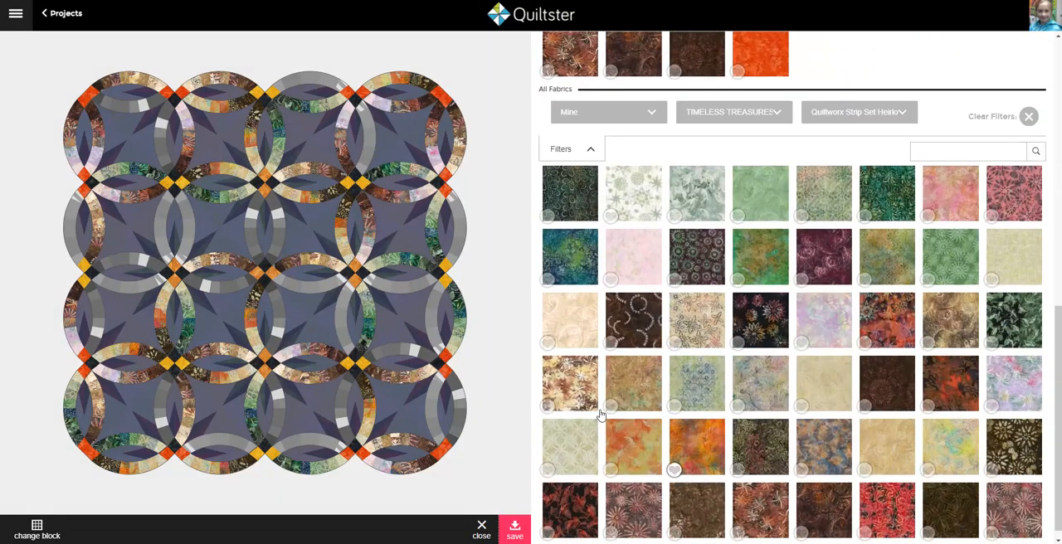
click(632, 210)
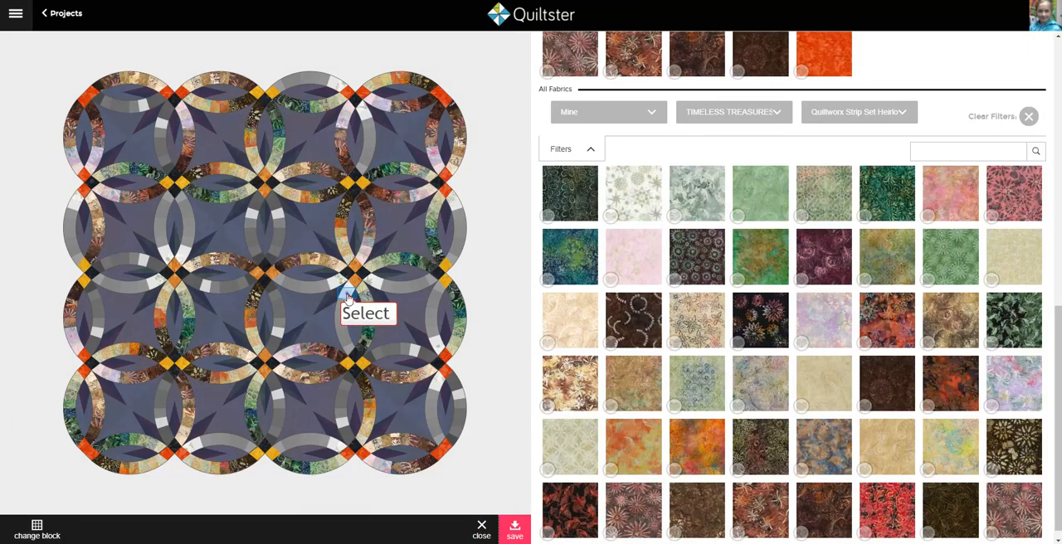
click(712, 190)
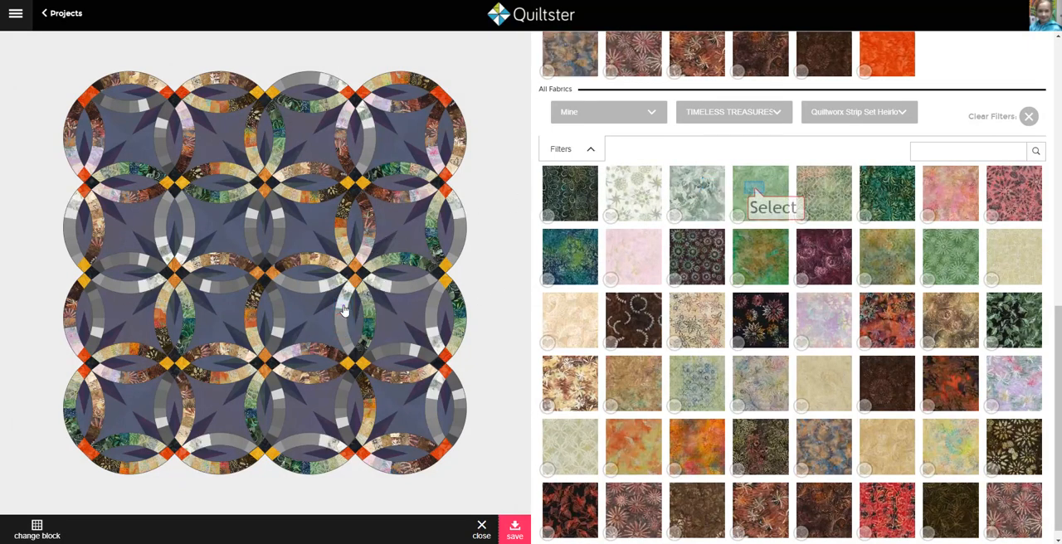
click(746, 207)
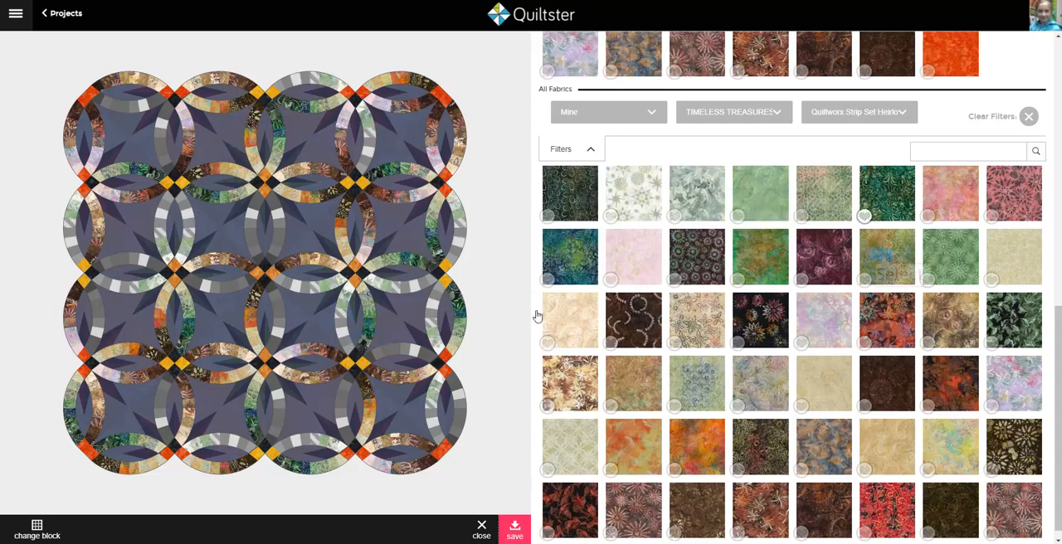
Step: Apply the tan-green, green-orange, dark circle print, burgundy and black floral Heirloom fabrics to patches CS6-4 through CS6-8
click(882, 259)
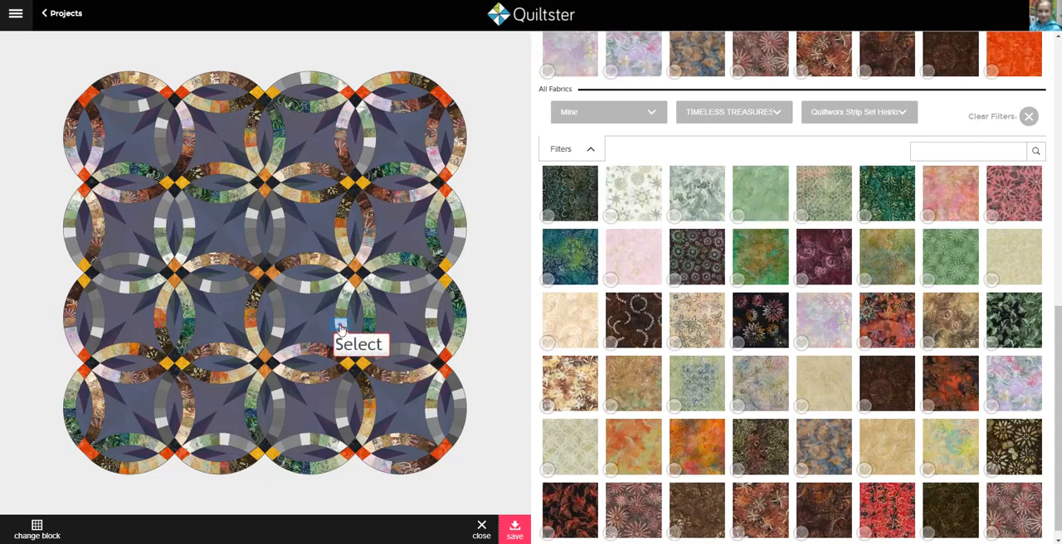
click(756, 267)
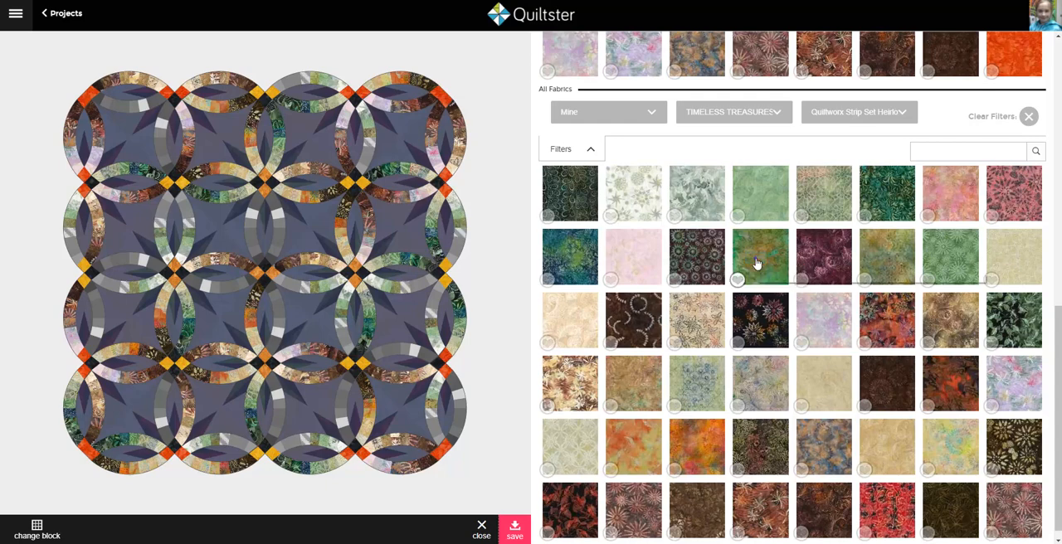
click(709, 266)
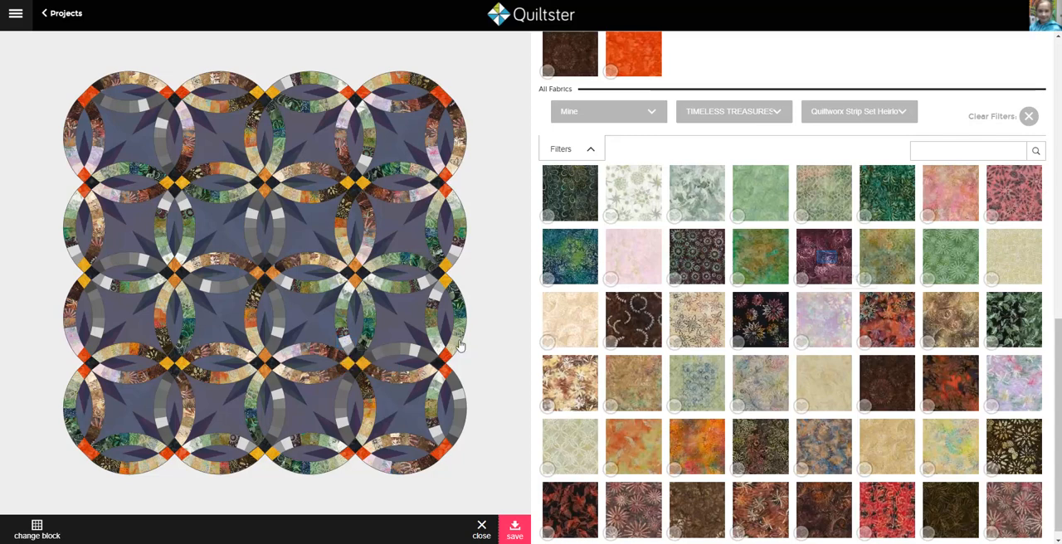
click(828, 263)
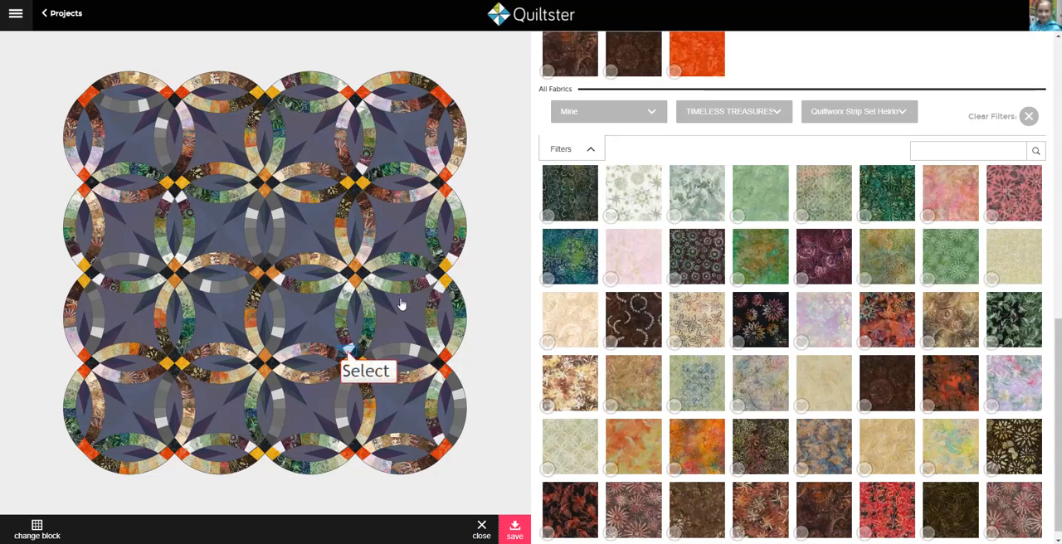
click(757, 330)
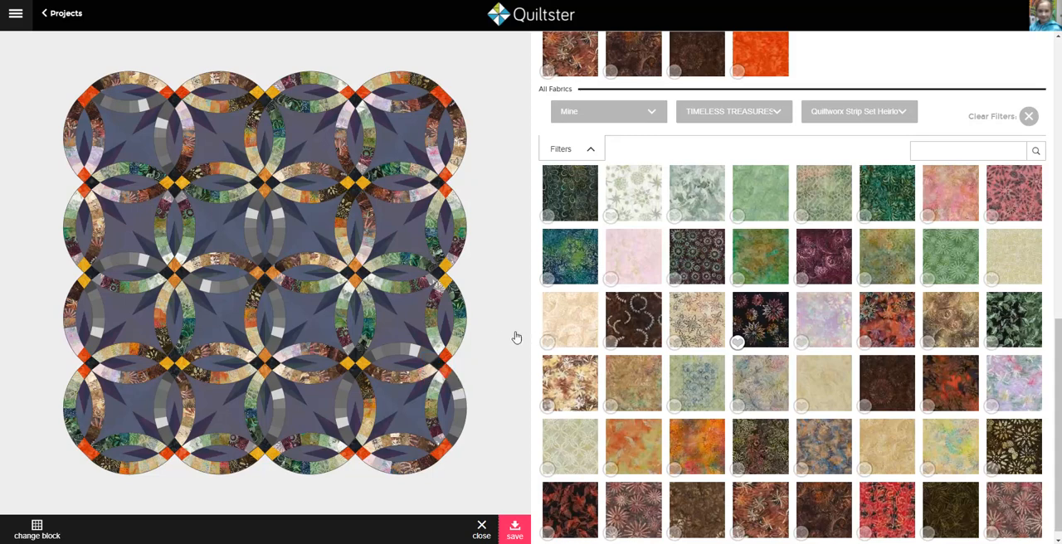
Step: Apply Heirloom Strip Set CG2-1 to the CS2-1 patches and the multicoloured pastel Heirloom fabric to CS2-2
click(431, 360)
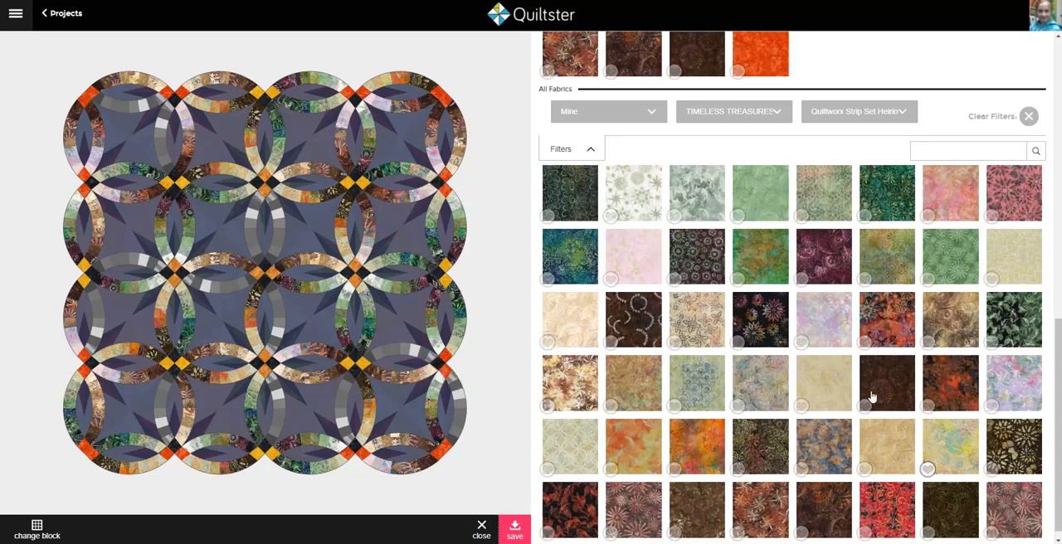
scroll(952, 451, up, 10)
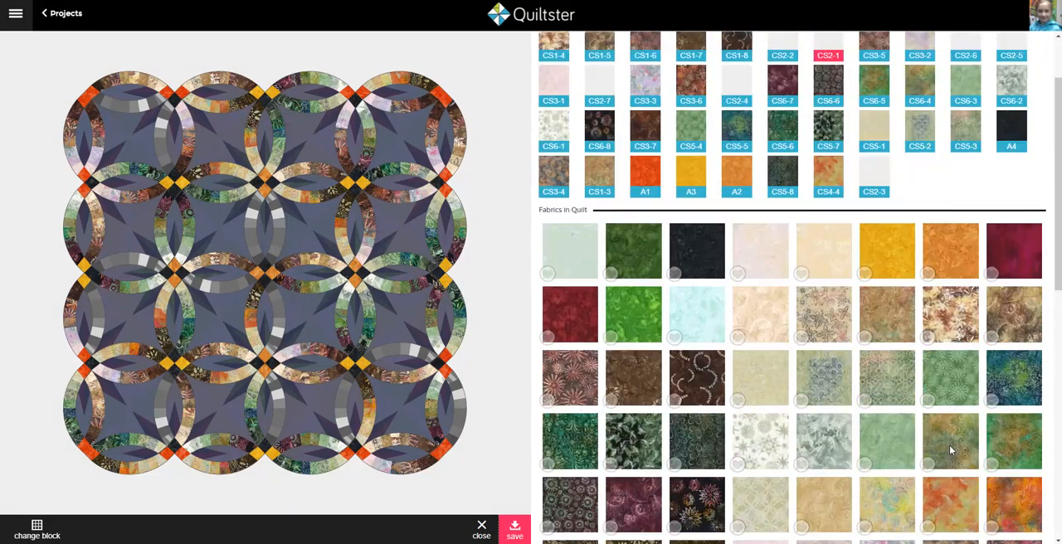
scroll(951, 450, up, 1)
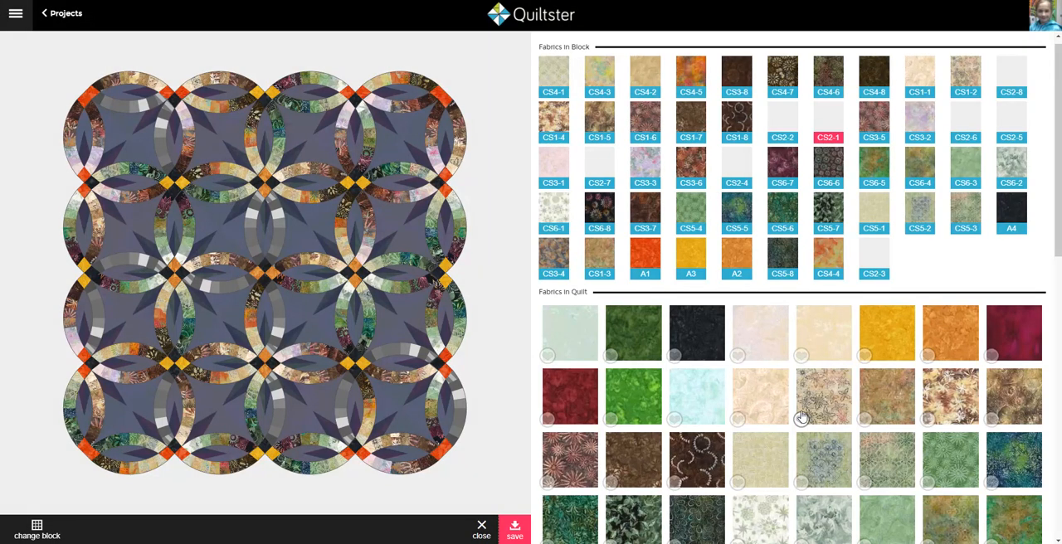
scroll(802, 417, down, 10)
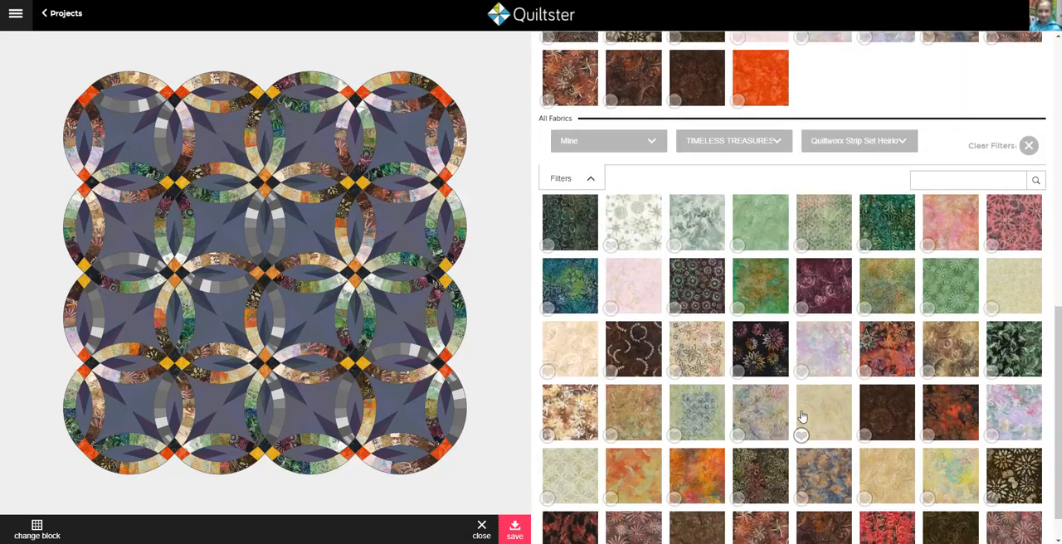
scroll(802, 417, down, 2)
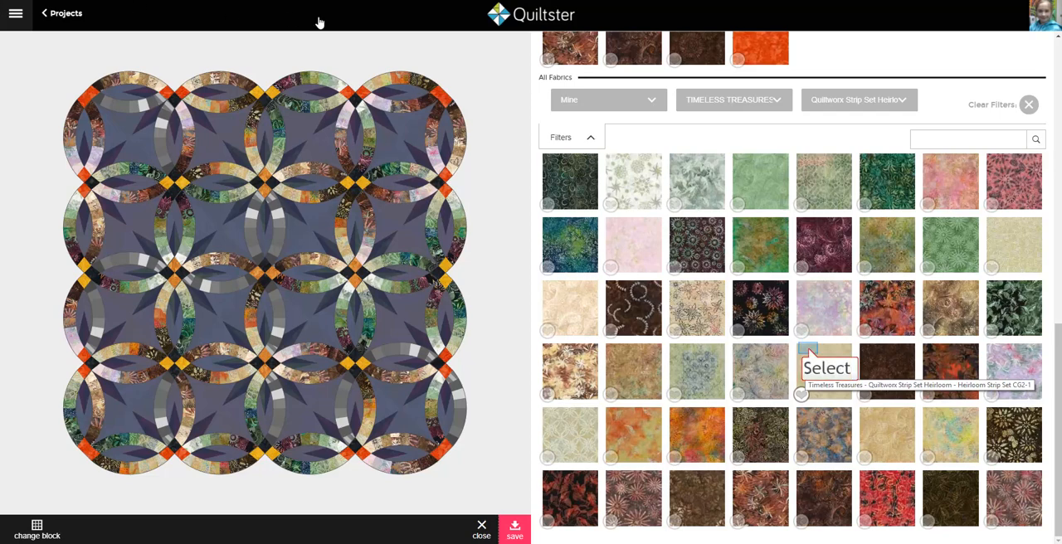
click(810, 354)
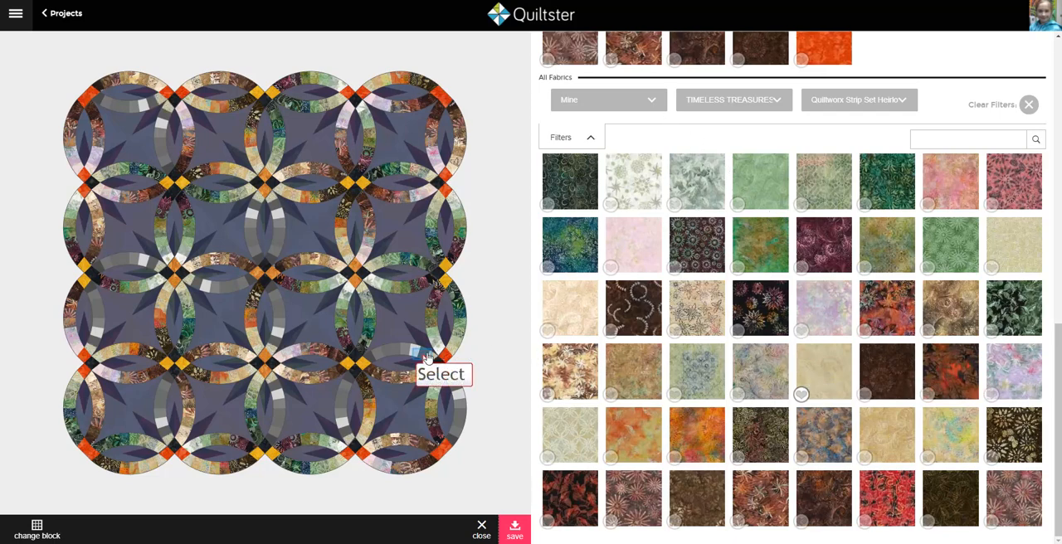
click(741, 372)
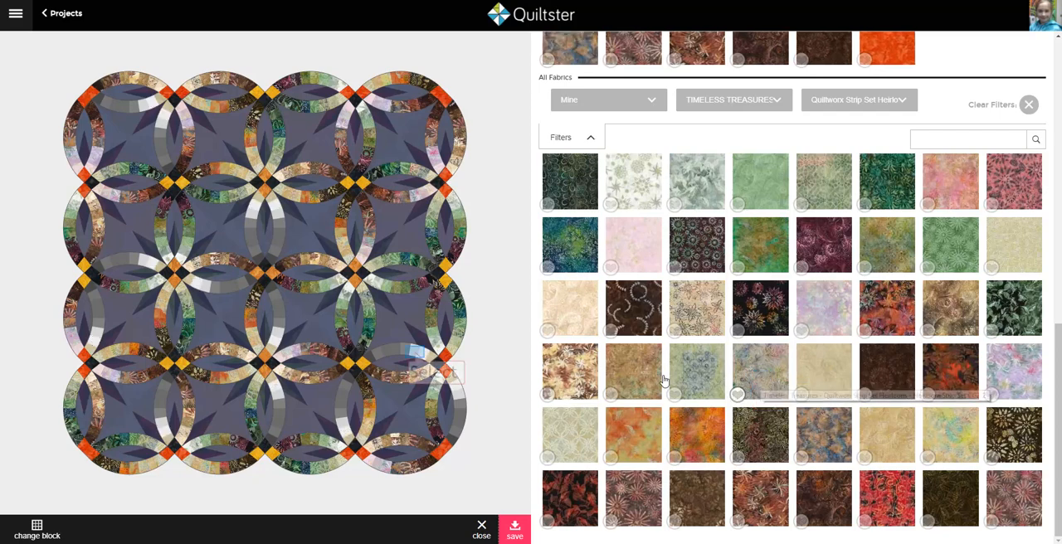
Step: Apply the coral-pink, rose floral and bright red Heirloom fabrics to patches CS2-3, CS2-4 and CS2-5
click(416, 356)
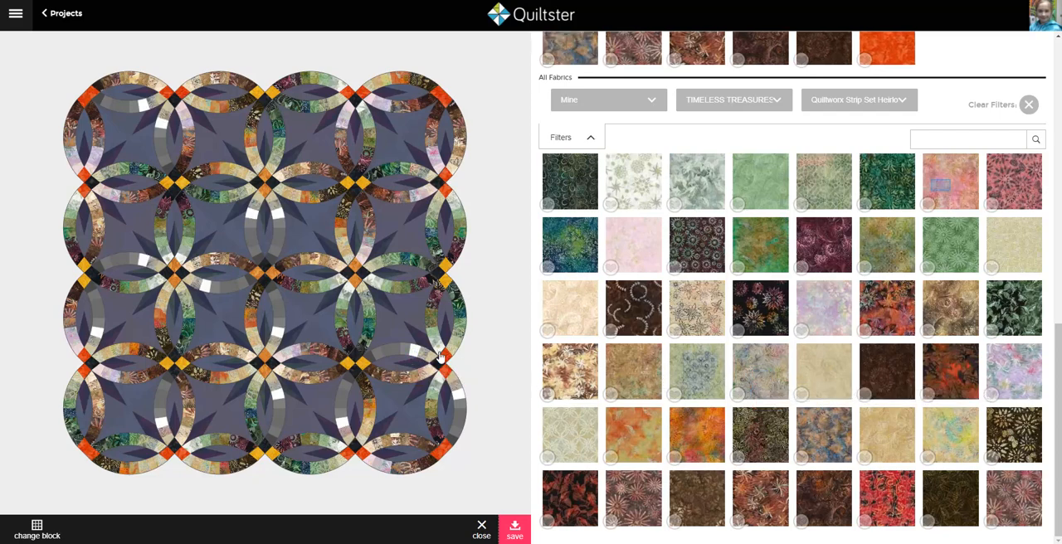
click(942, 191)
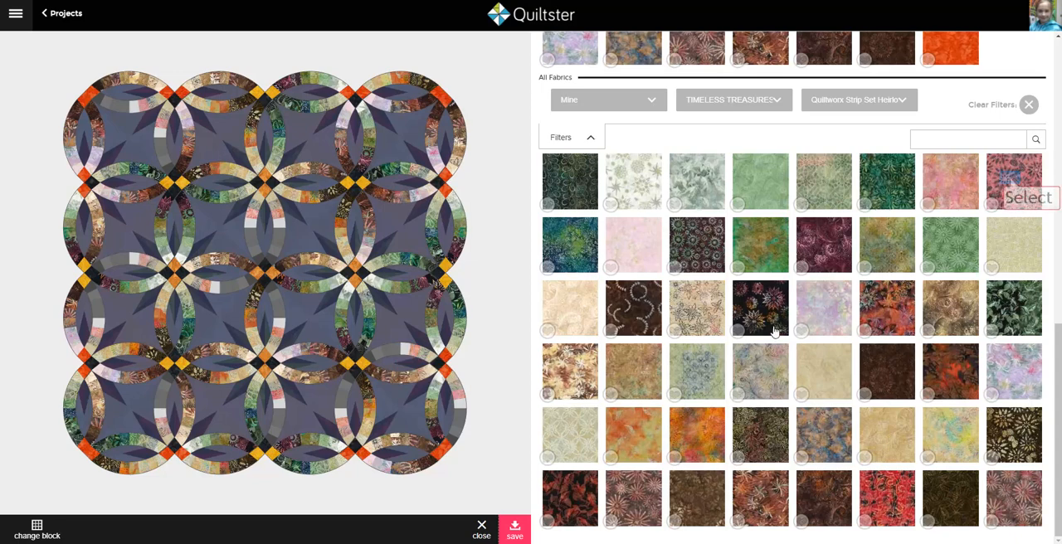
click(1012, 180)
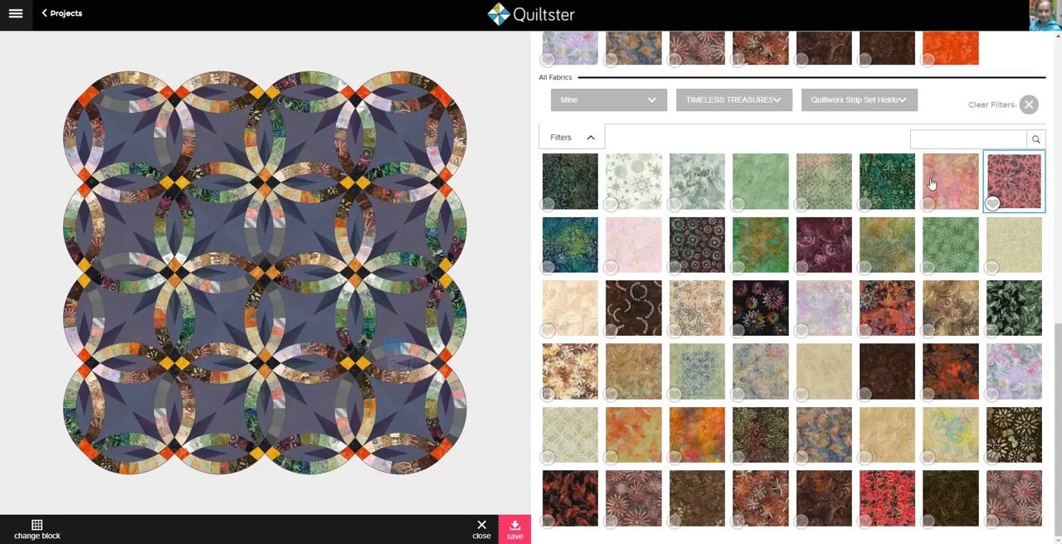
click(394, 352)
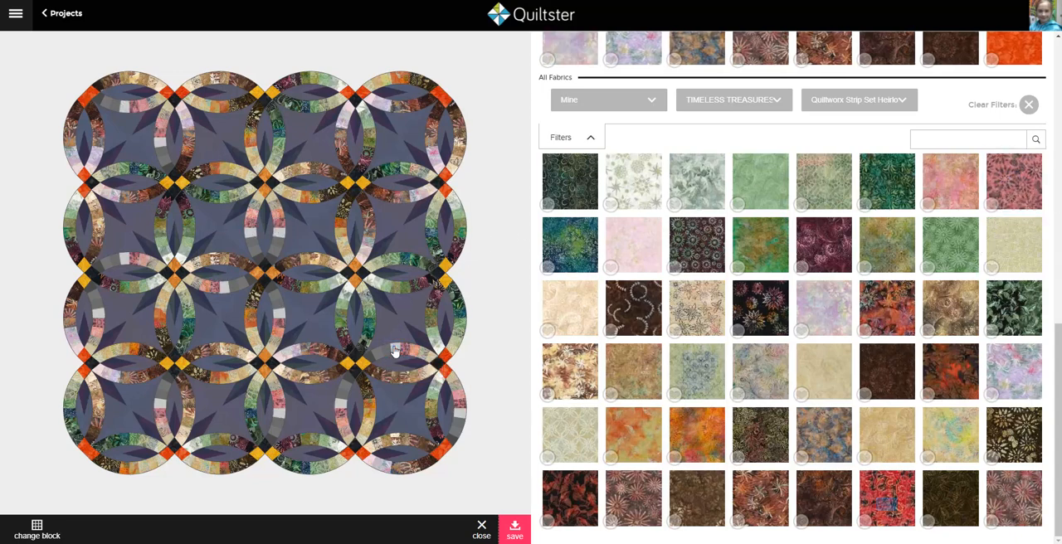
click(889, 508)
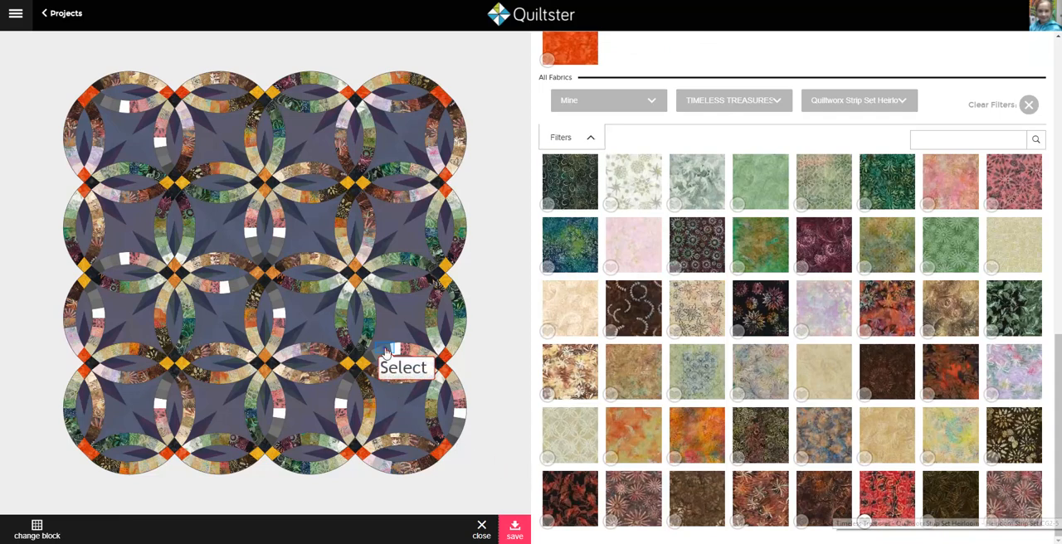
Step: Apply the orange-and-dark, rust-brown and black-red leaf Heirloom fabrics to patches CS2-6 through CS2-8, and save the block's fabrics
click(885, 324)
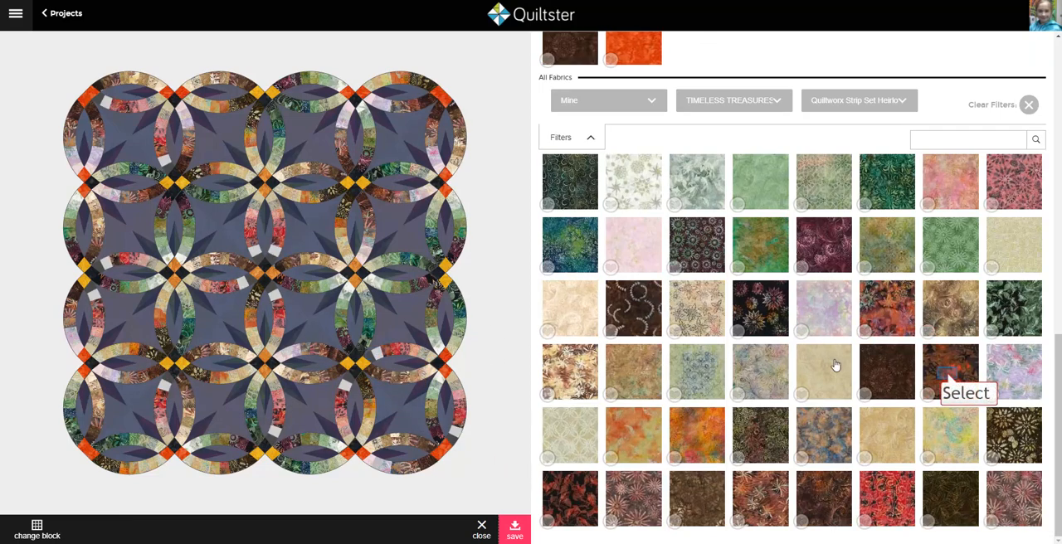
click(948, 377)
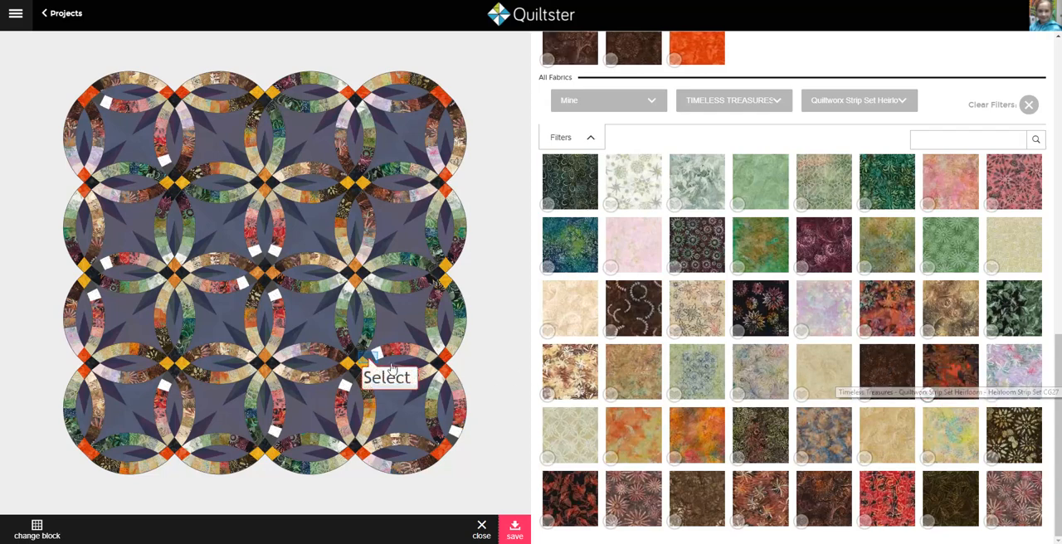
click(570, 502)
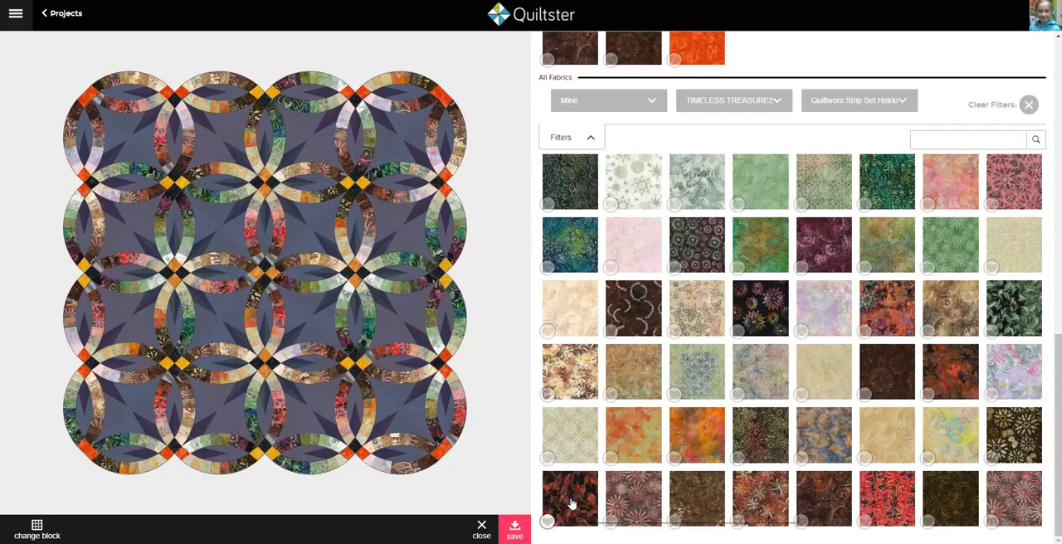
click(515, 536)
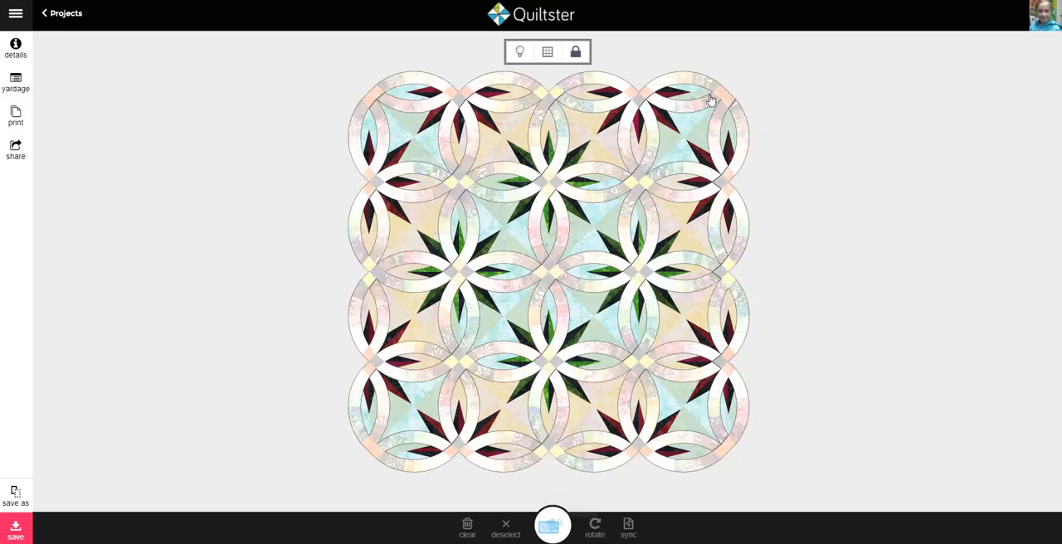
Step: Apply the Java Blenders Tonga-B7900-Wine fabric to the A1 corner squares, then save the block's fabrics and the project
click(551, 527)
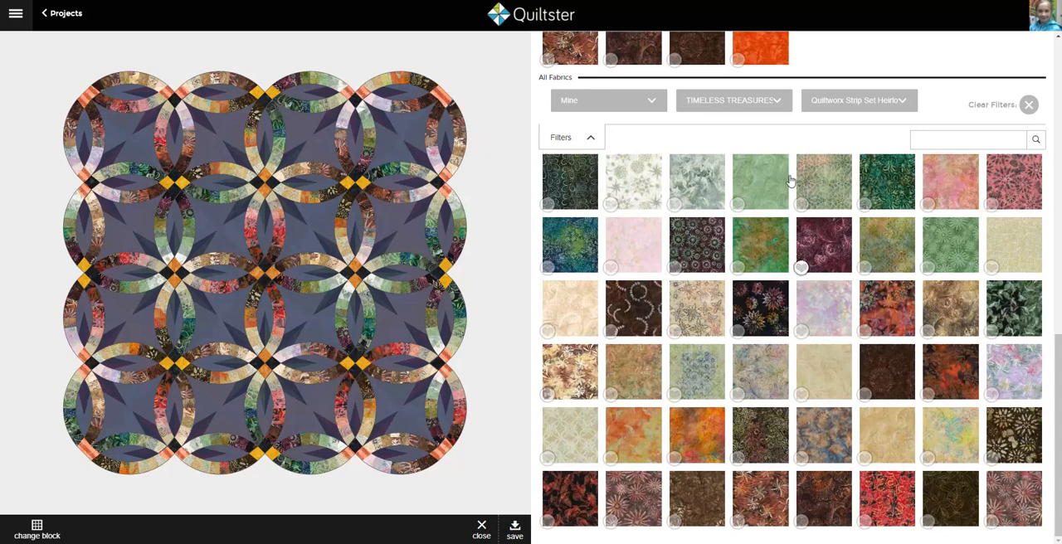
scroll(813, 242, up, 15)
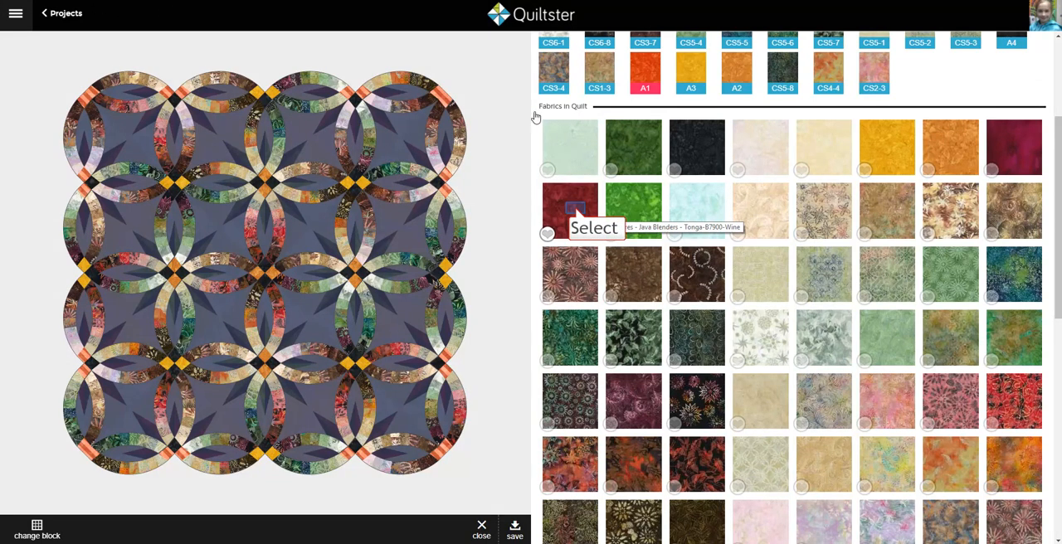
click(577, 215)
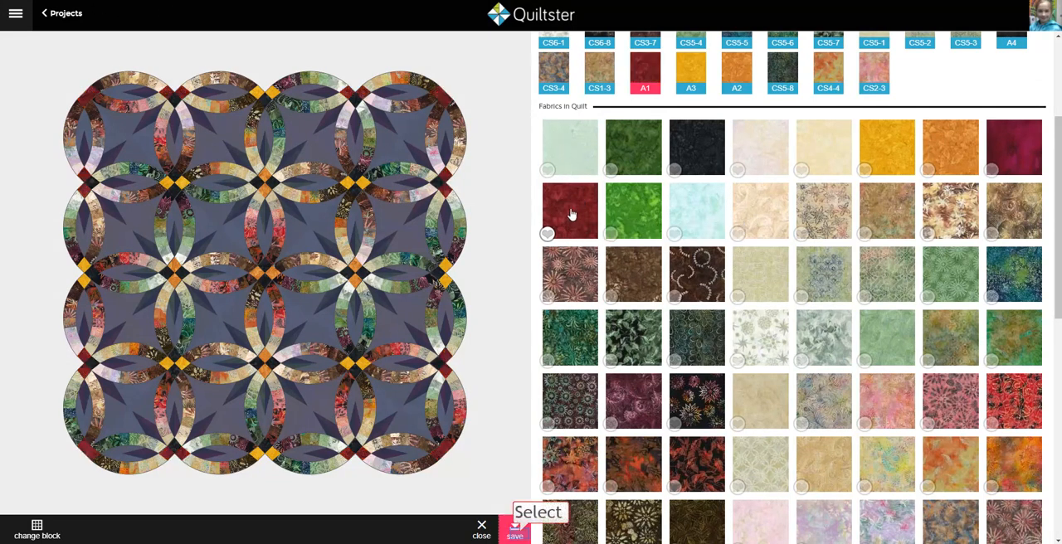
click(516, 532)
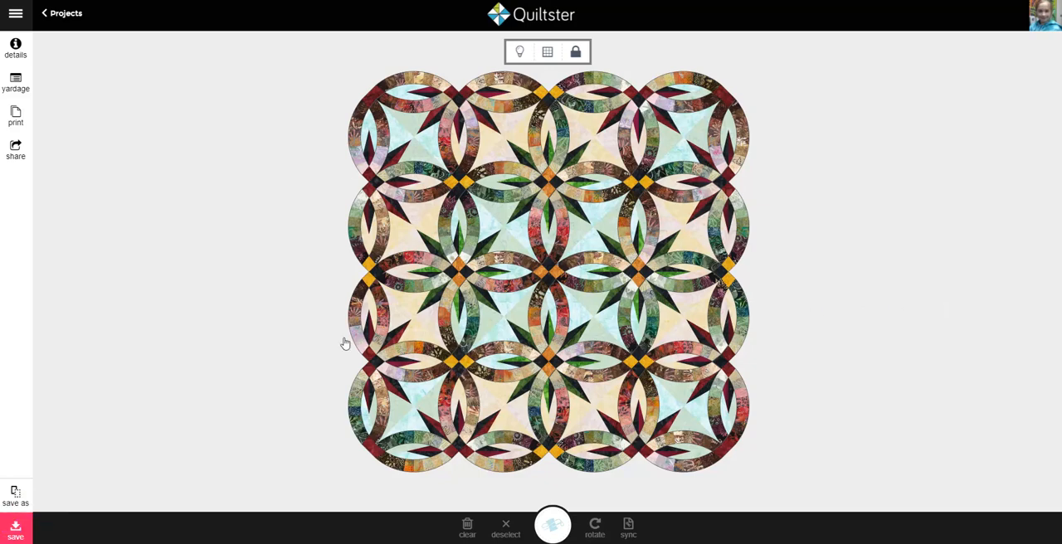
click(15, 531)
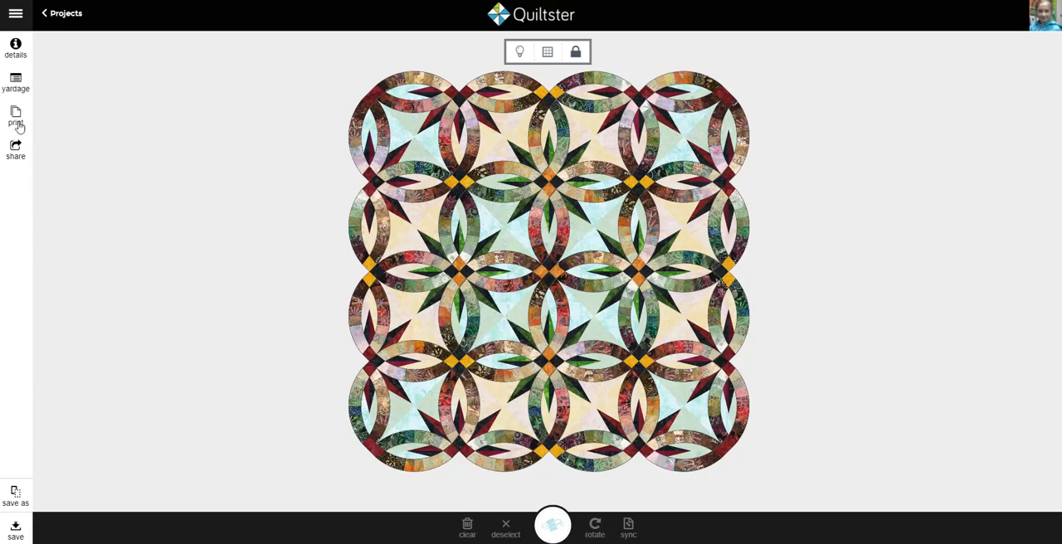
Step: Open the quilt's yardage chart and review the required yardage and 2-1/2 inch strips by fabric for Java Blenders and Heirloom
click(18, 88)
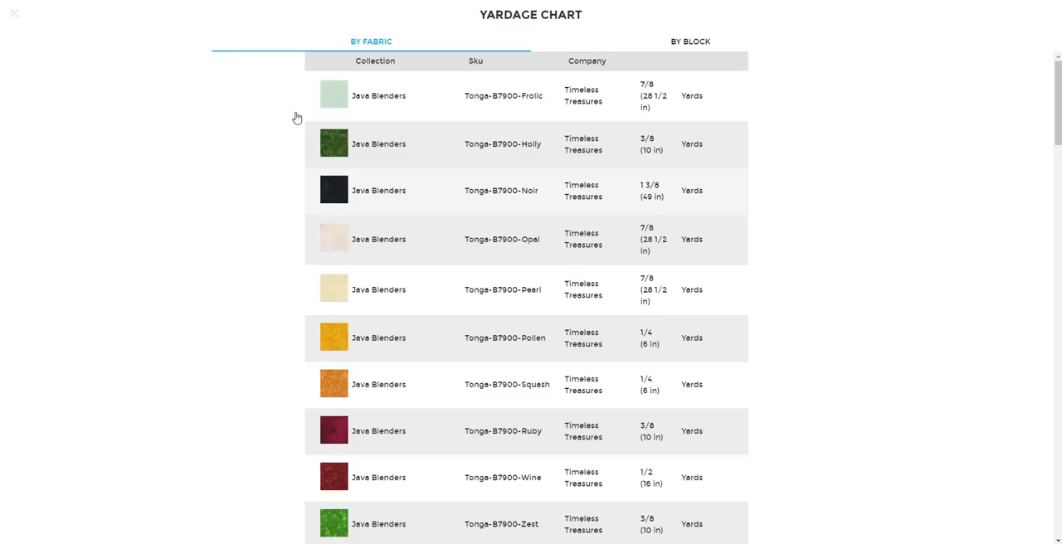
scroll(407, 211, down, 4)
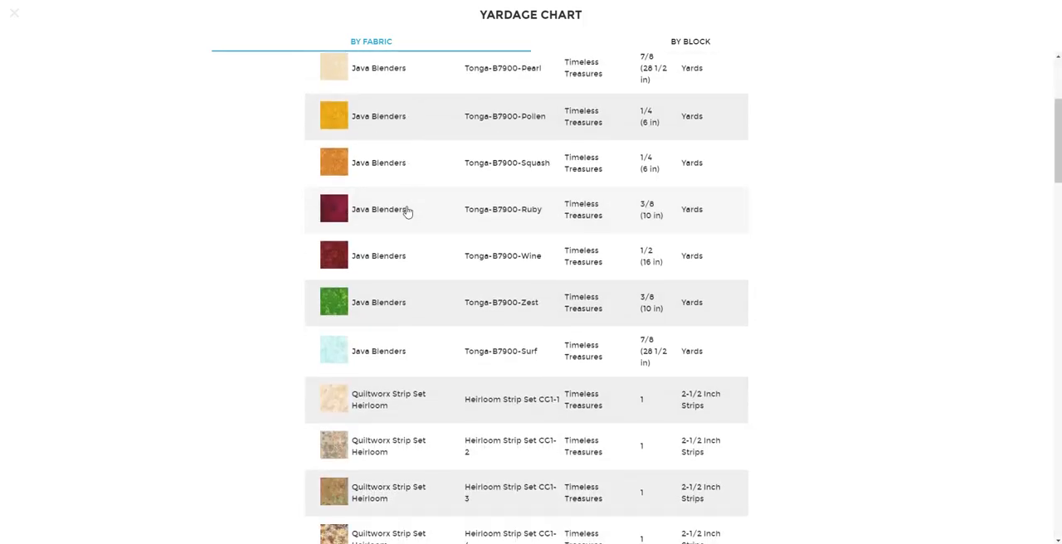
scroll(405, 210, down, 1)
scroll(462, 218, up, 3)
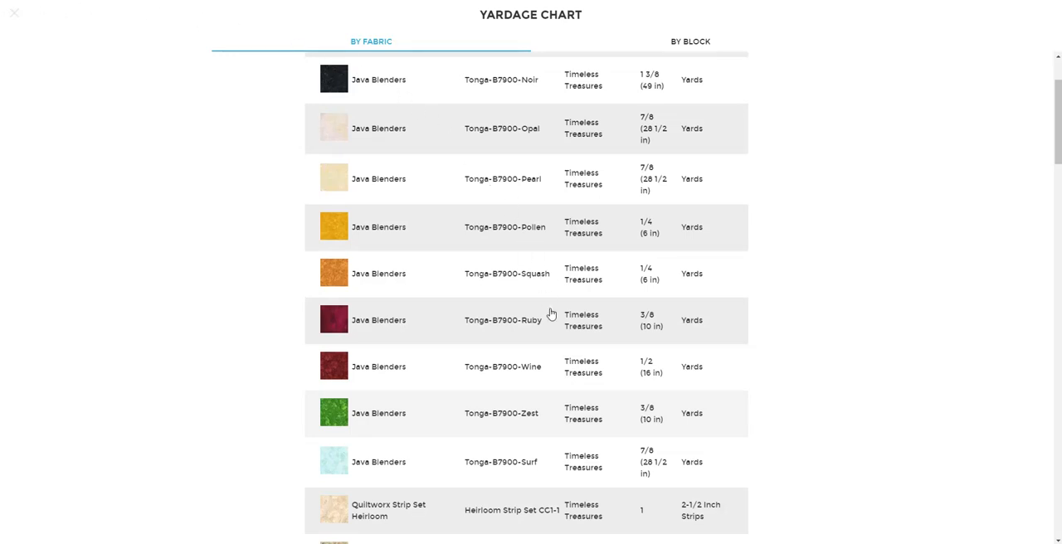
scroll(564, 438, down, 3)
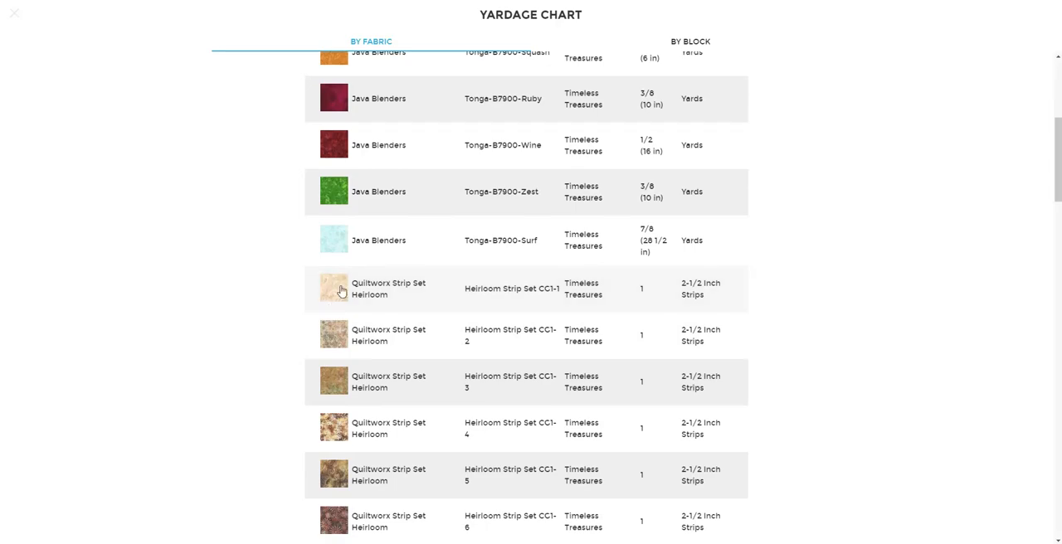
scroll(340, 290, down, 1)
scroll(340, 290, down, 5)
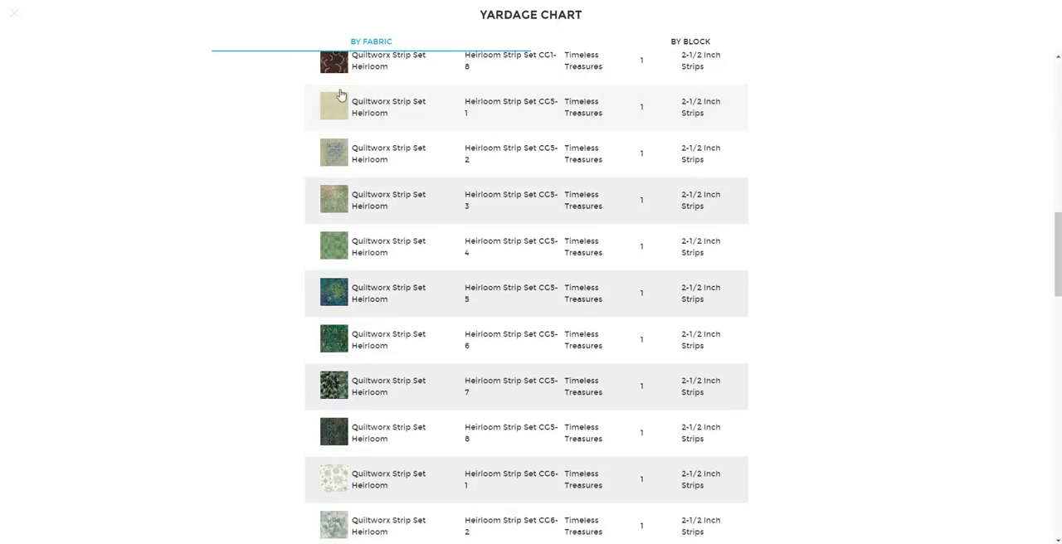
scroll(332, 423, down, 8)
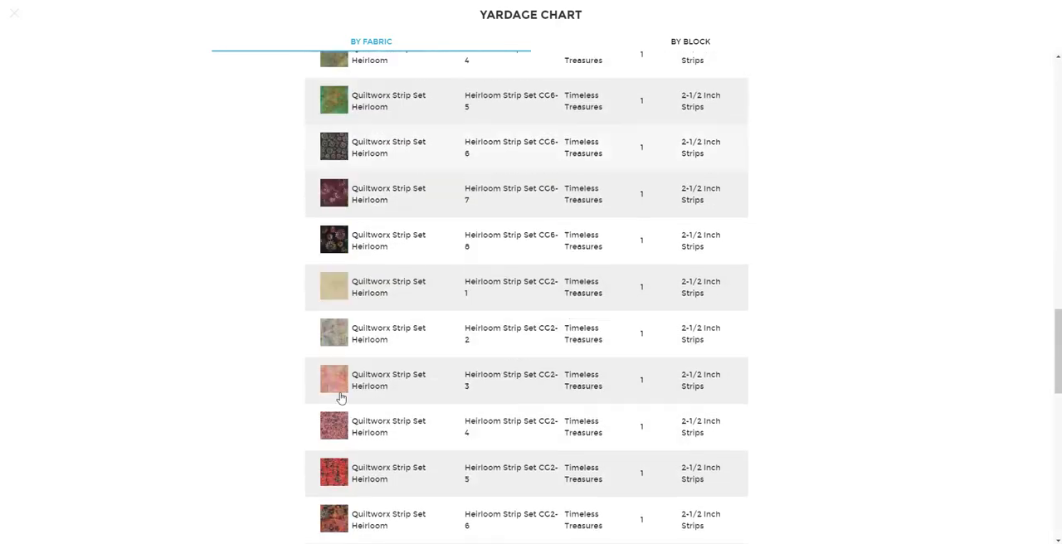
scroll(340, 399, down, 8)
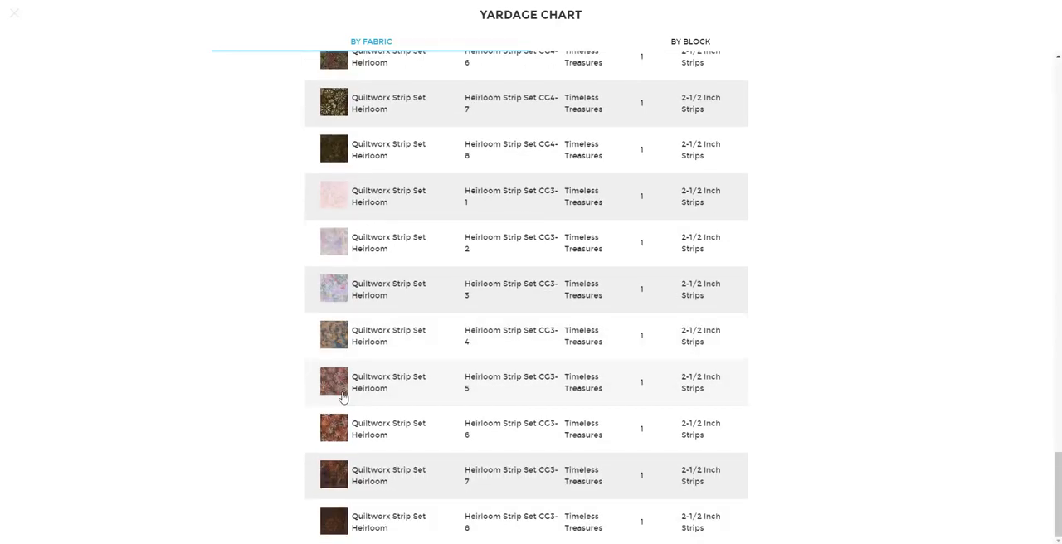
scroll(624, 449, up, 10)
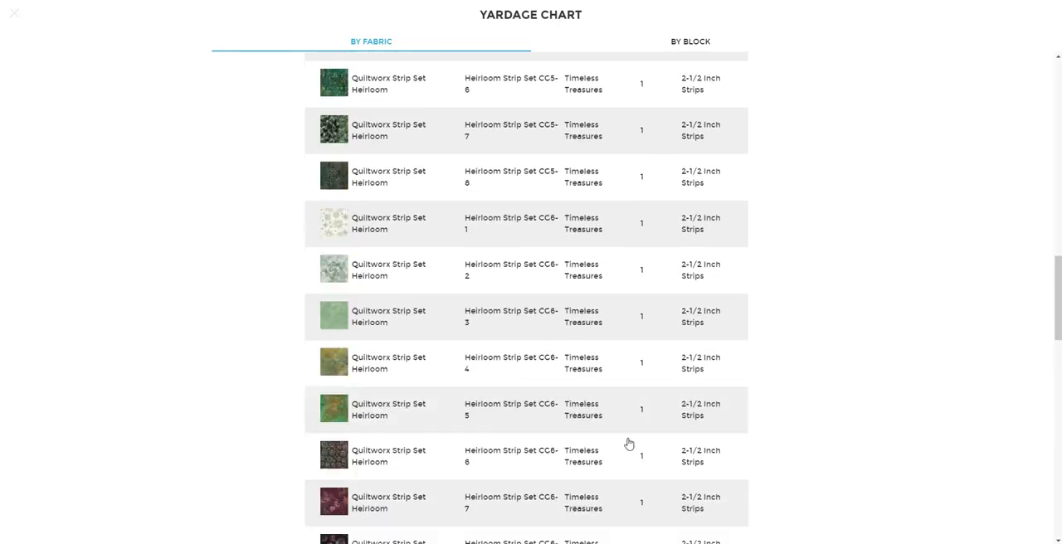
scroll(629, 444, up, 4)
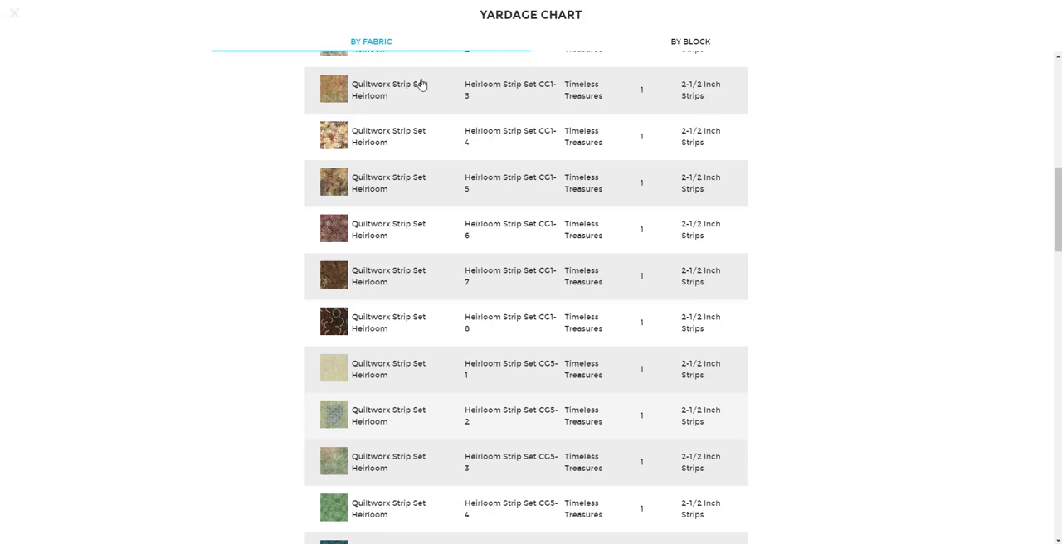
scroll(610, 408, down, 3)
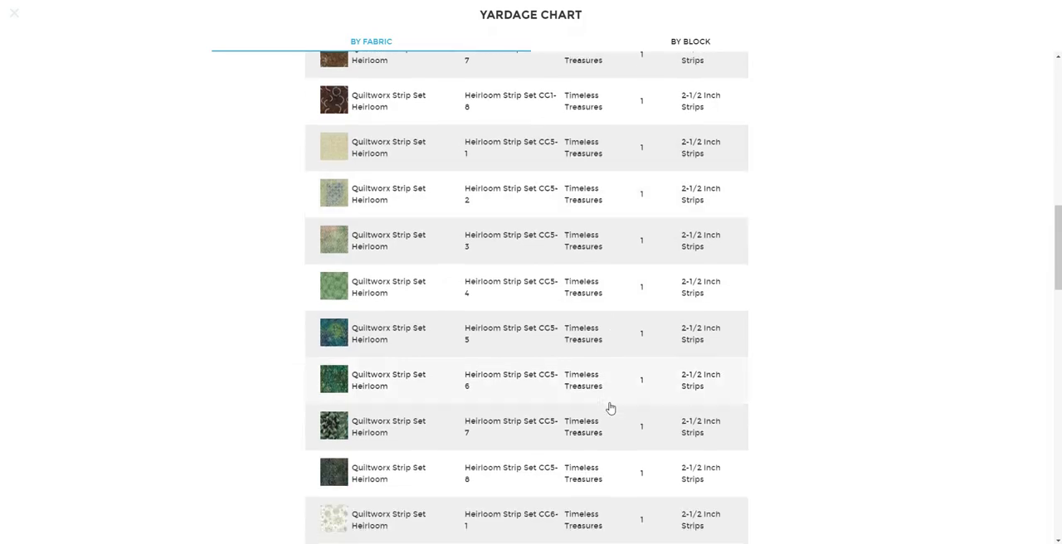
scroll(610, 408, down, 4)
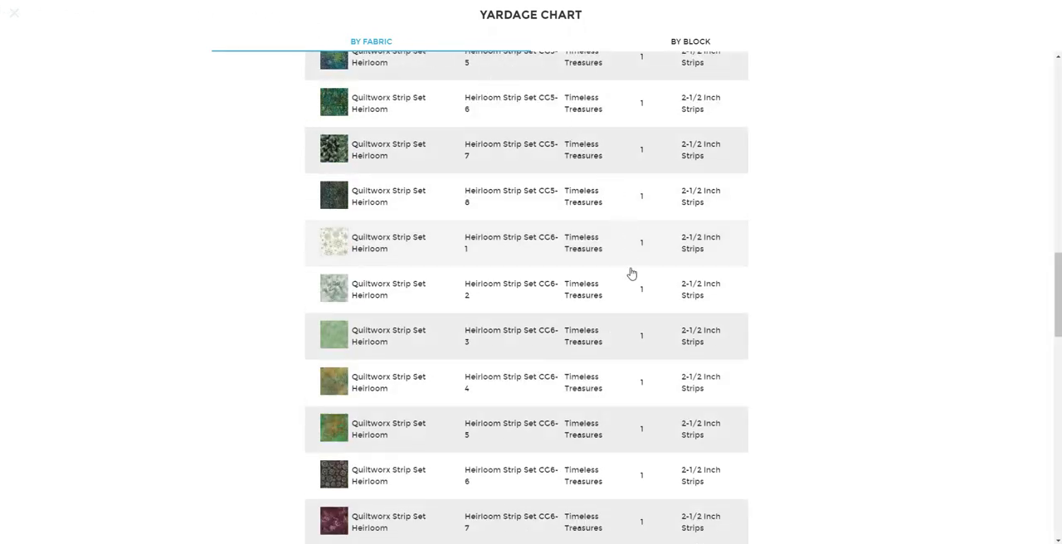
scroll(632, 274, down, 15)
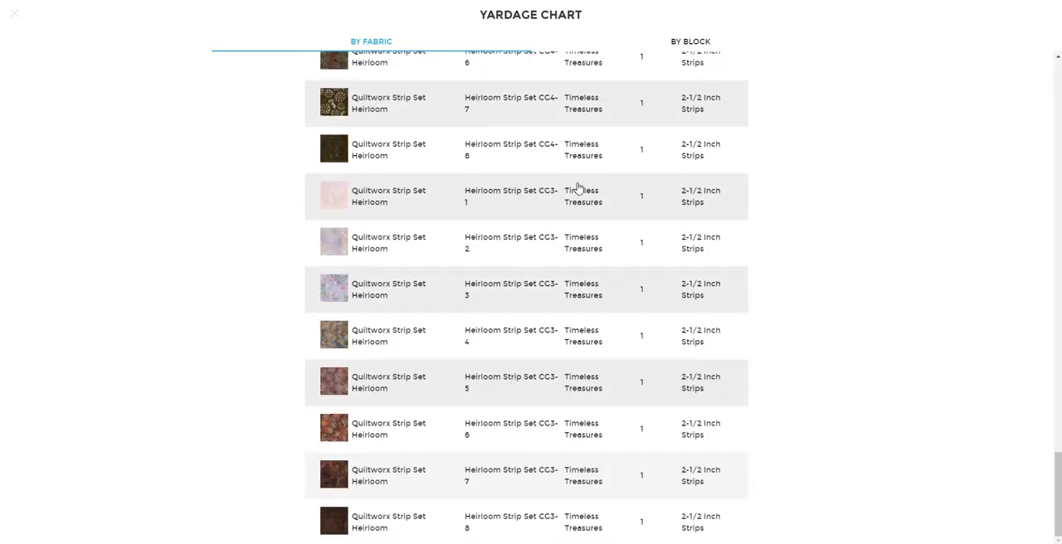
scroll(671, 469, up, 10)
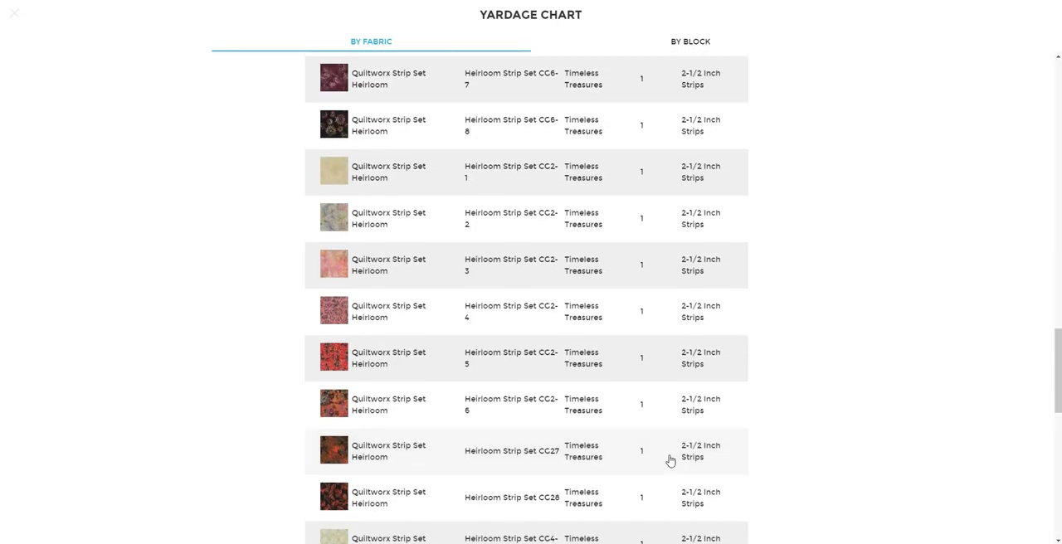
scroll(671, 459, up, 5)
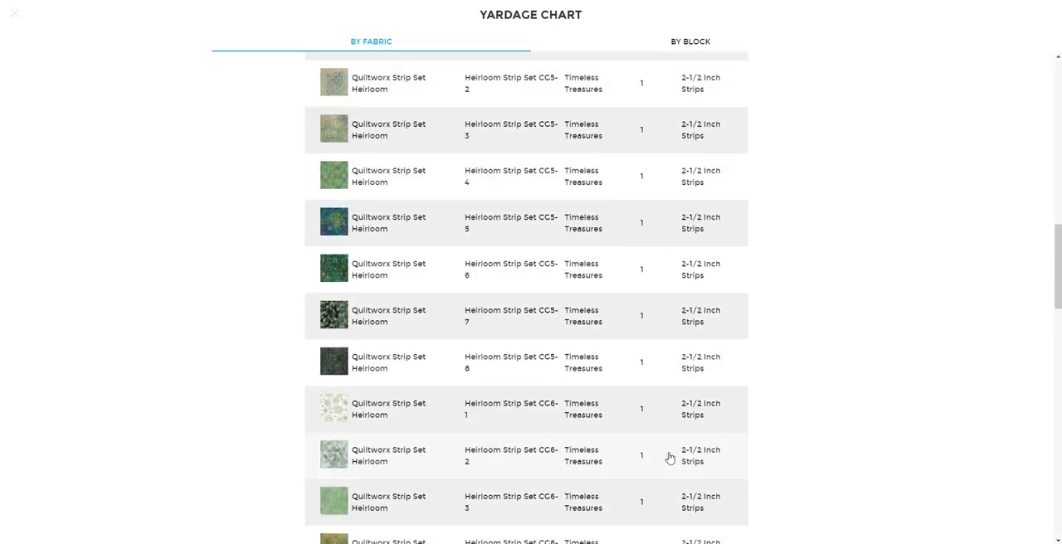
scroll(669, 457, up, 15)
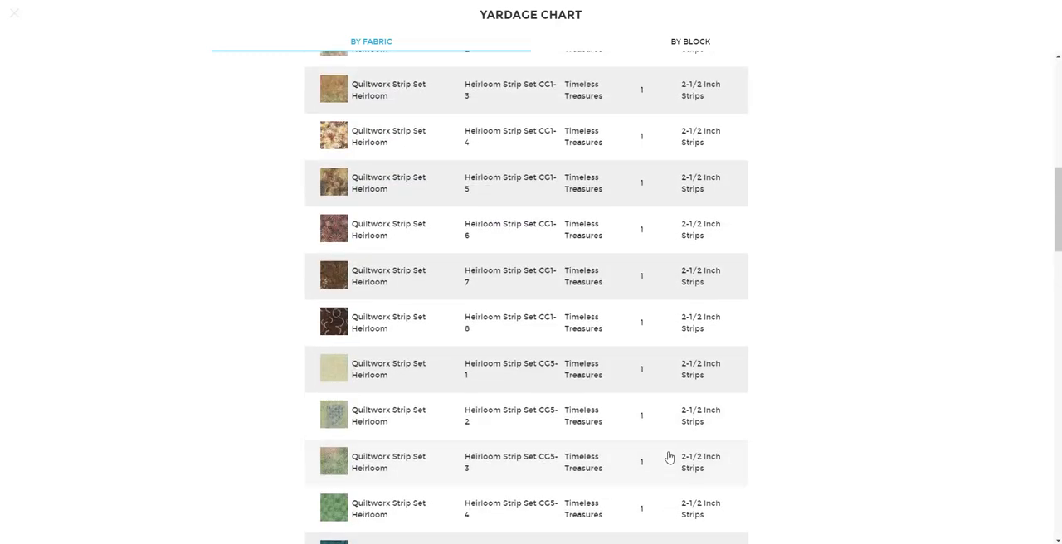
scroll(670, 458, up, 1)
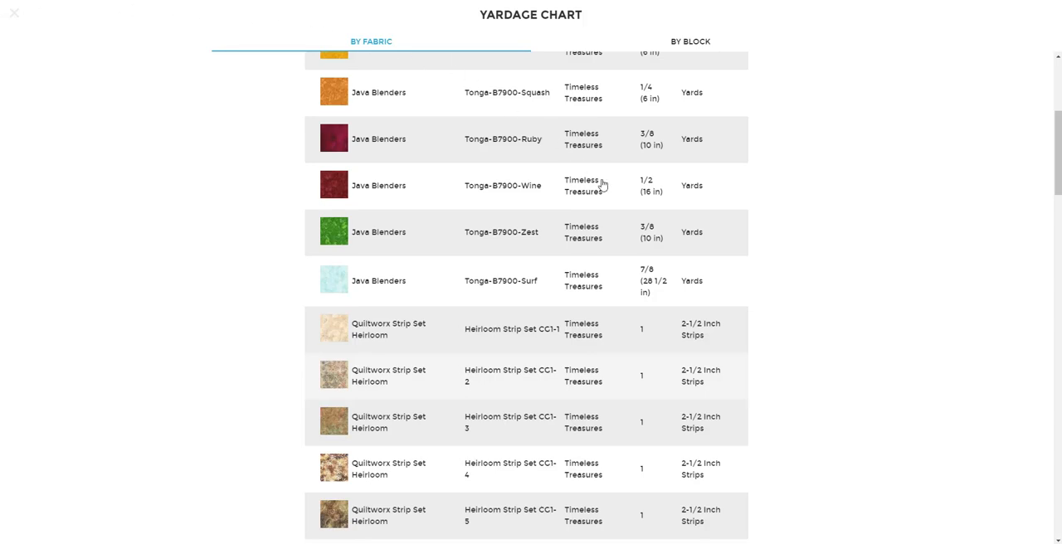
scroll(657, 361, down, 5)
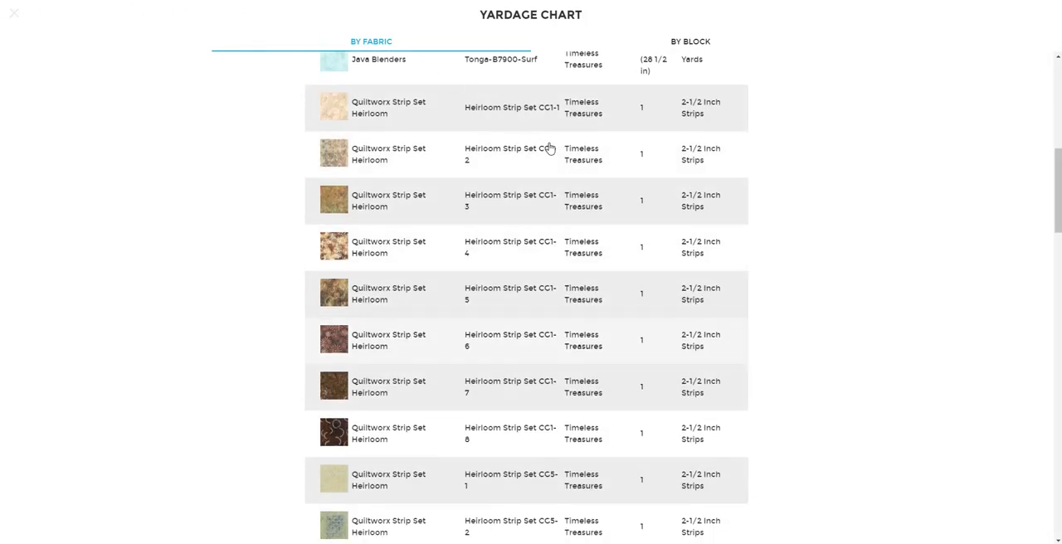
scroll(619, 326, up, 4)
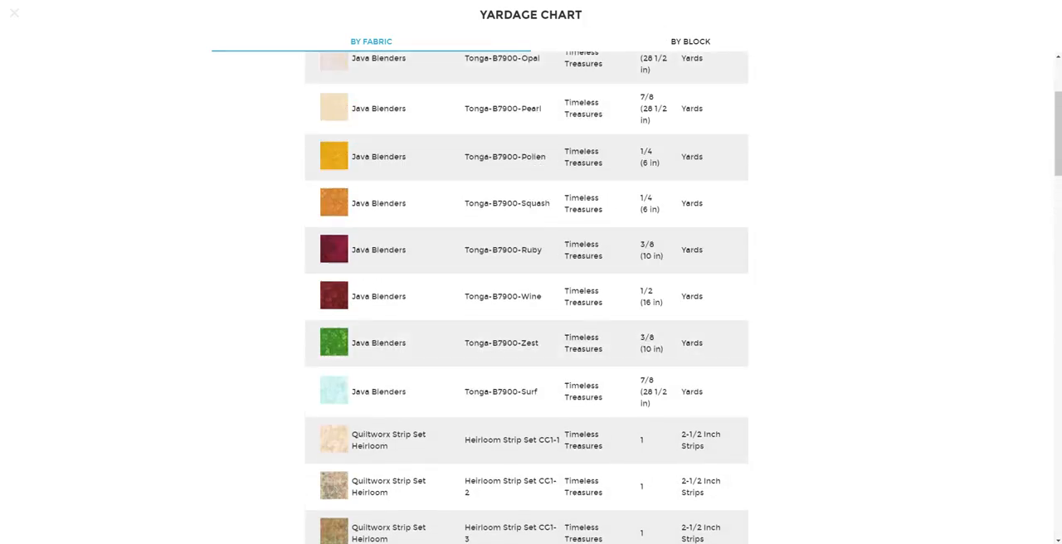
Step: Review the yardage chart by block to match patch references to fabrics, then return to the by-fabric list and close the chart
click(684, 43)
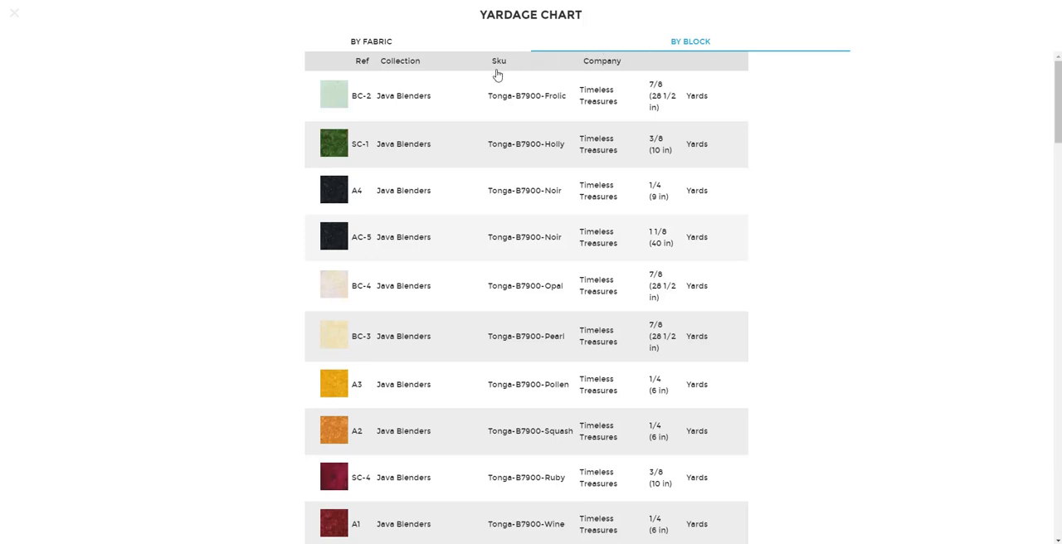
scroll(363, 258, down, 3)
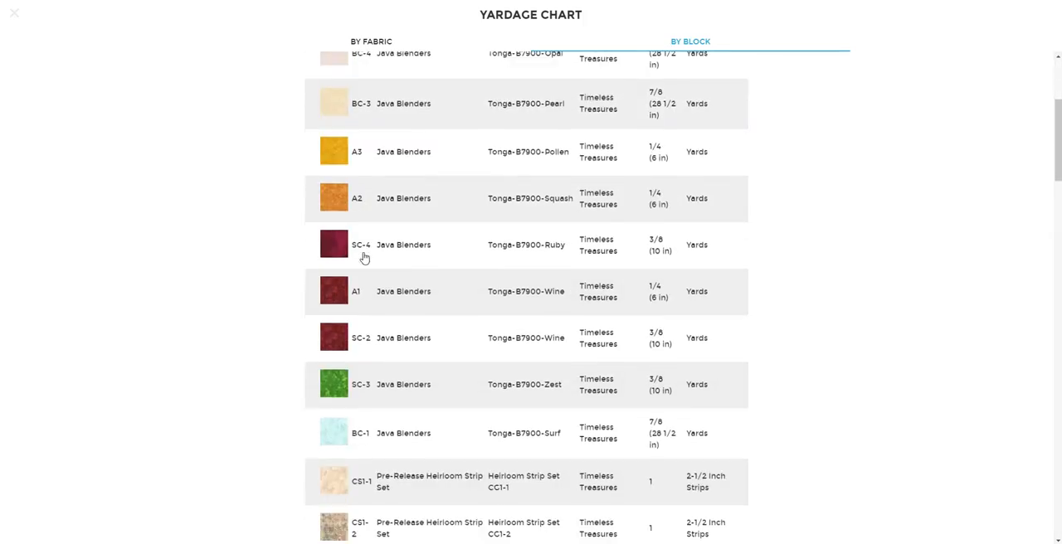
scroll(363, 258, down, 2)
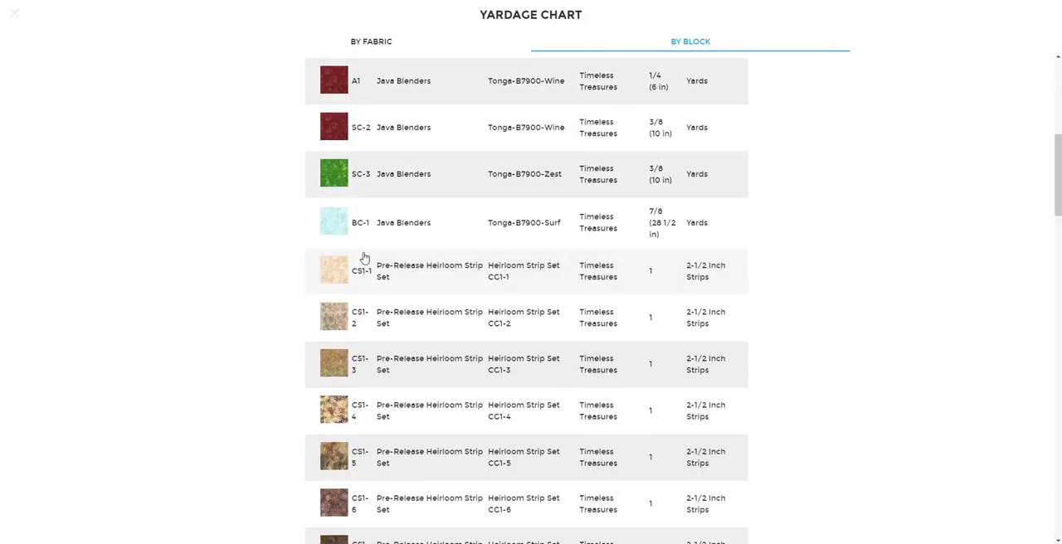
scroll(364, 258, down, 2)
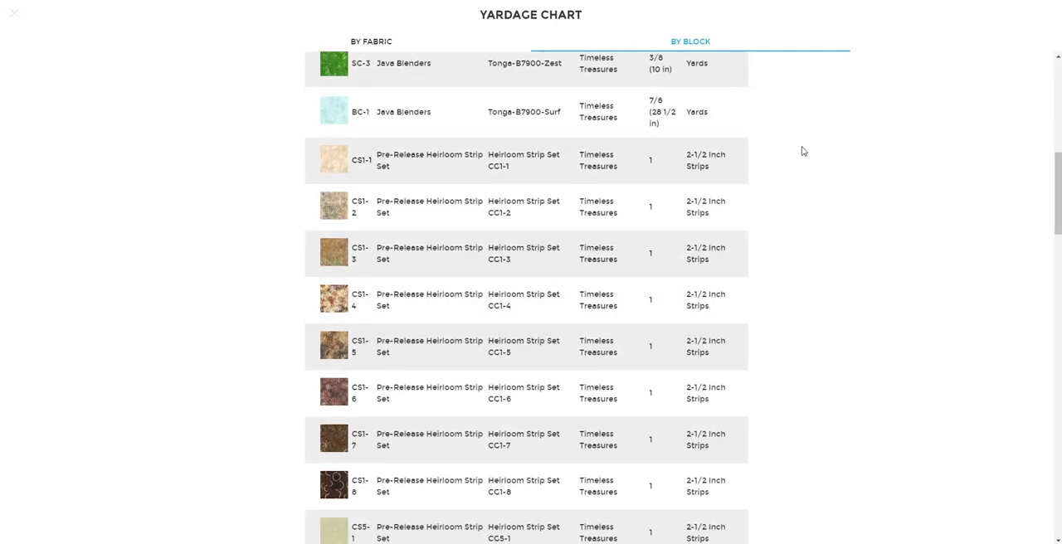
scroll(801, 151, up, 3)
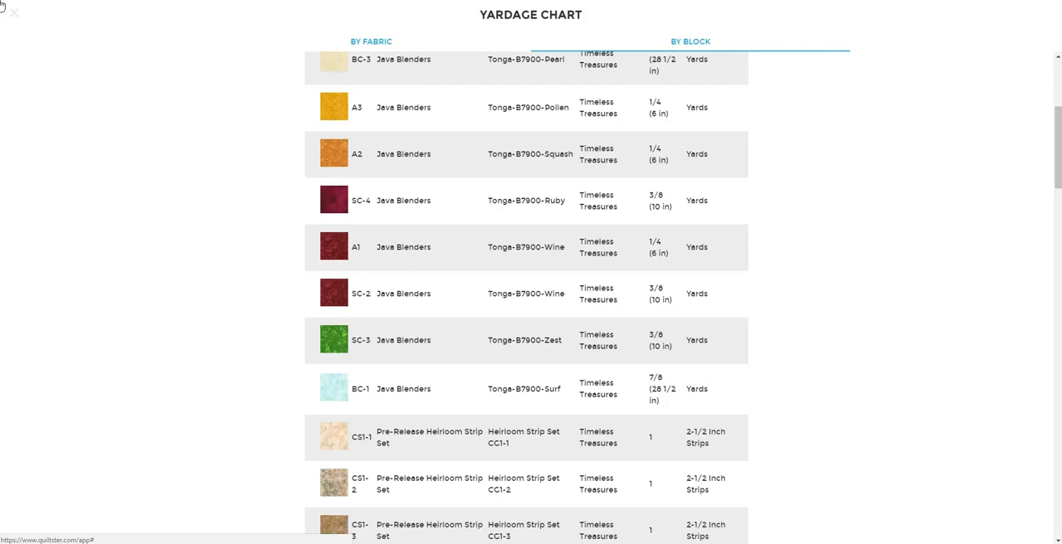
click(467, 42)
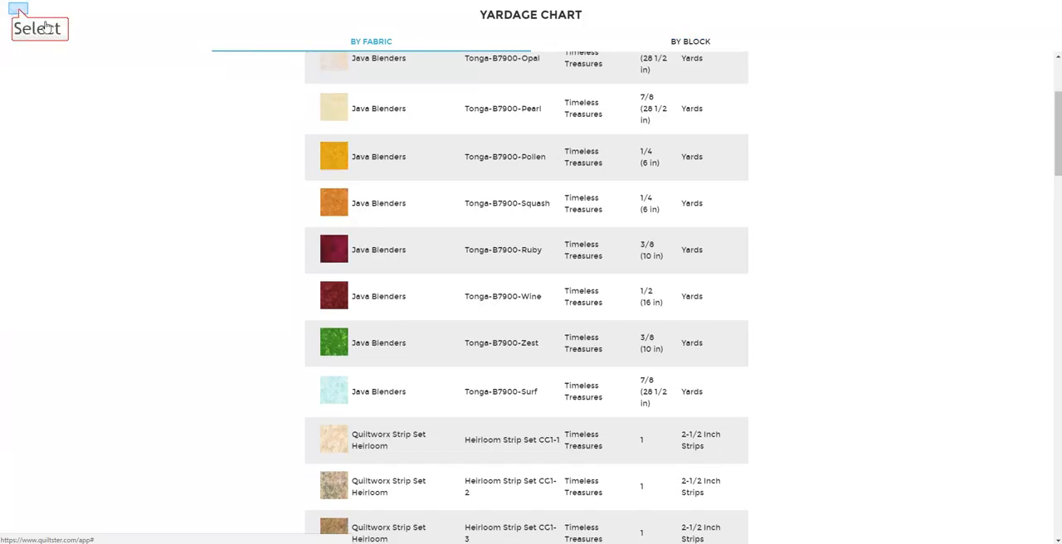
click(17, 13)
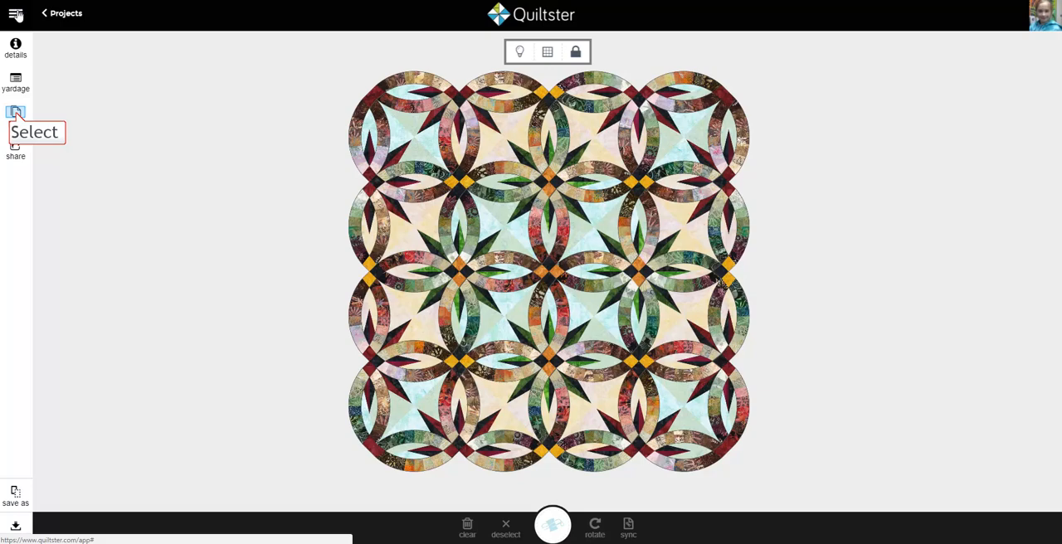
Step: Open the quilt's printable page and review the quilt picture and the yardage chart by fabric
click(15, 116)
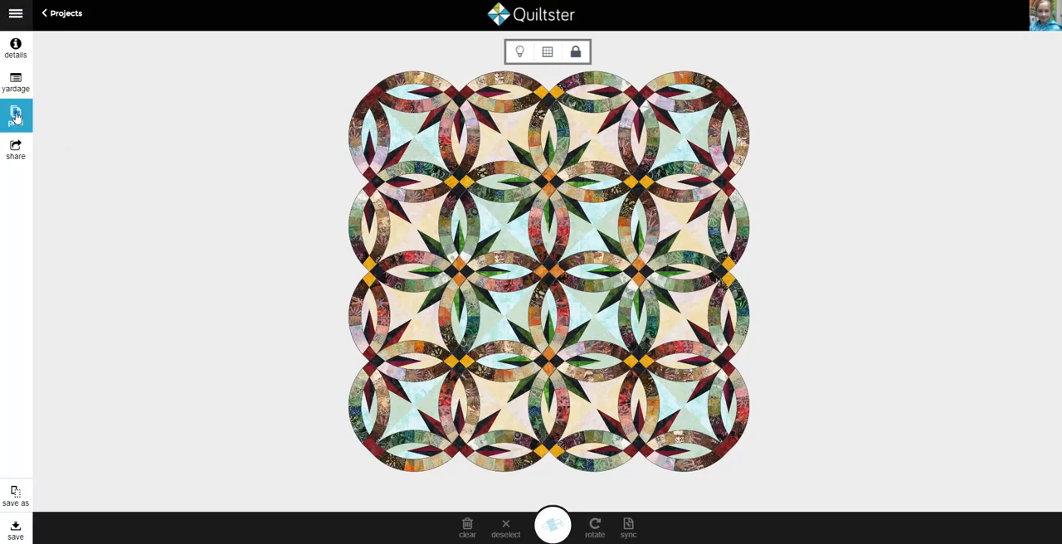
click(539, 281)
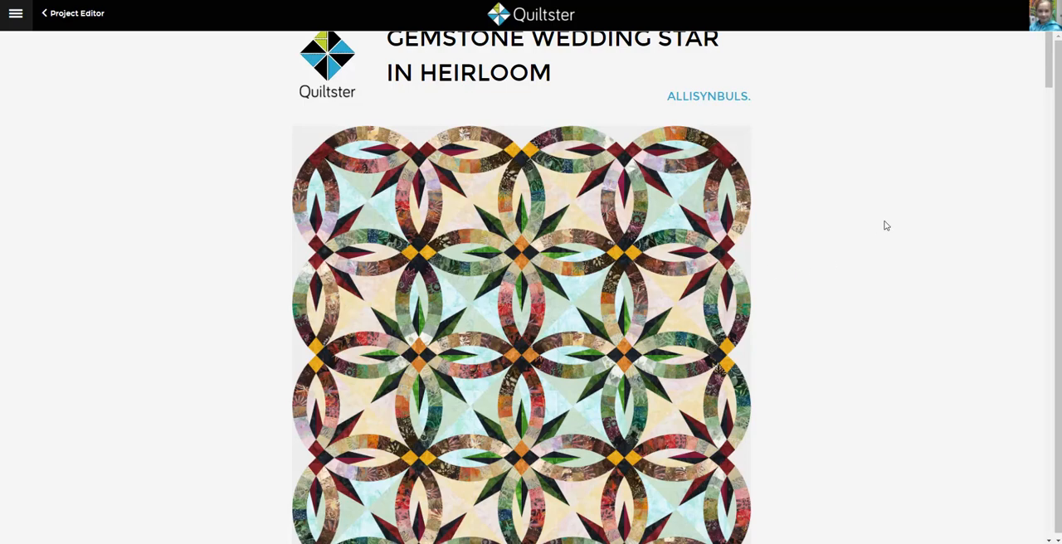
scroll(884, 225, down, 2)
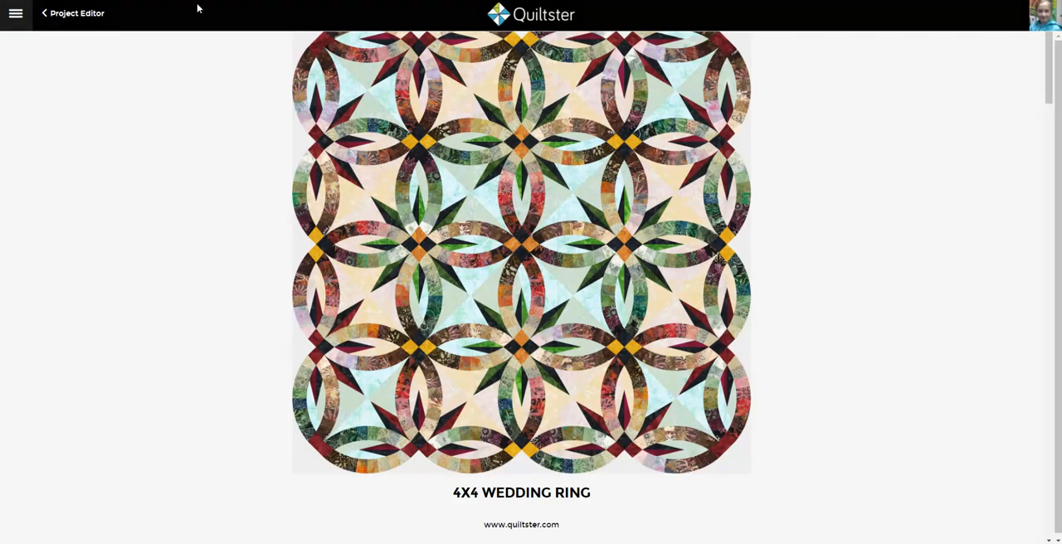
scroll(763, 221, down, 5)
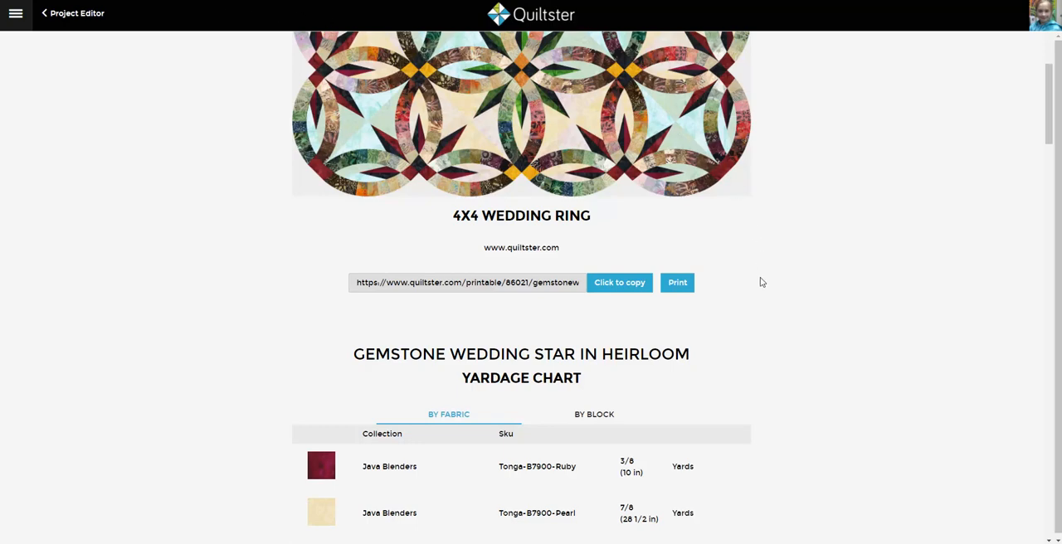
scroll(453, 261, down, 3)
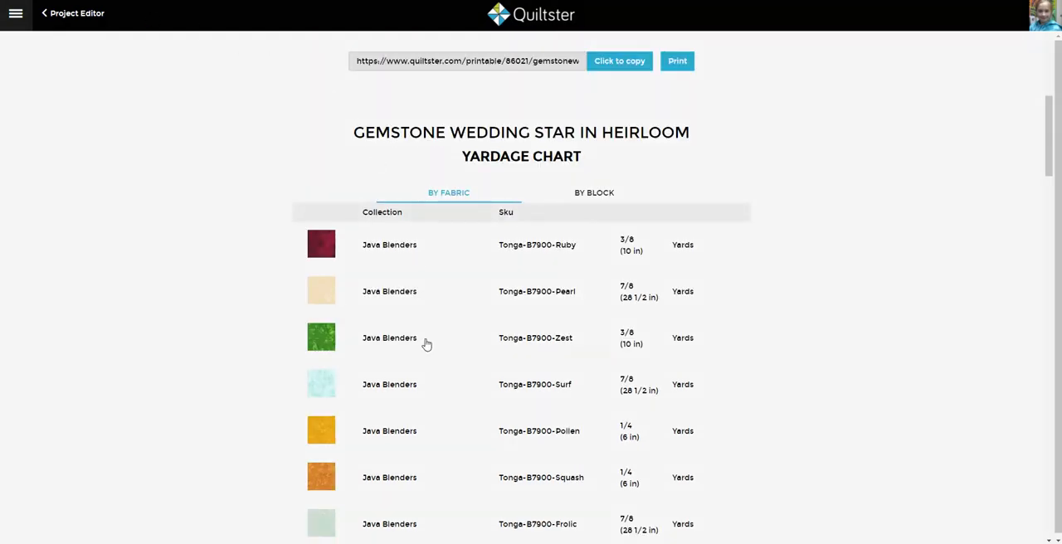
scroll(425, 344, down, 3)
scroll(417, 363, down, 4)
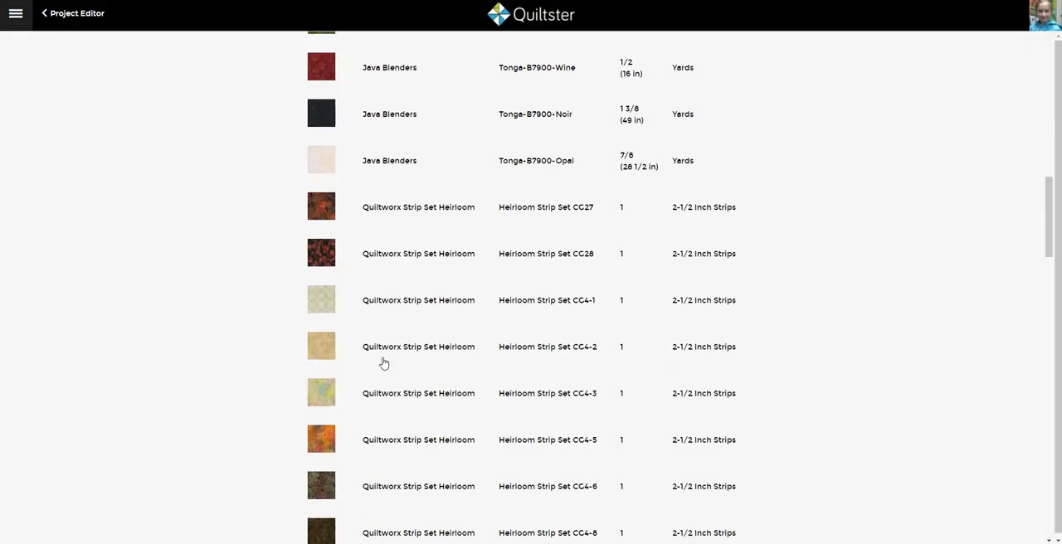
scroll(384, 363, down, 15)
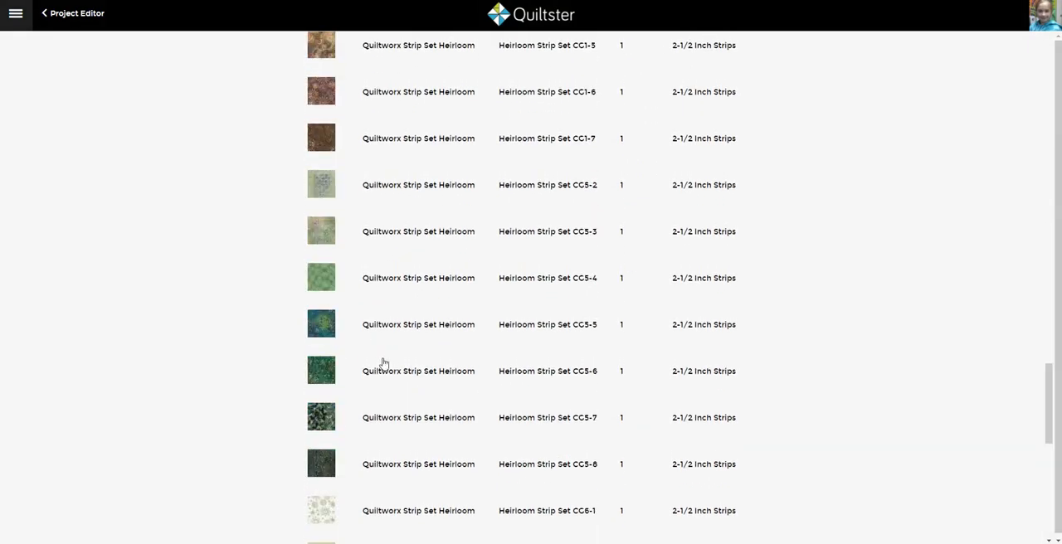
scroll(384, 363, up, 20)
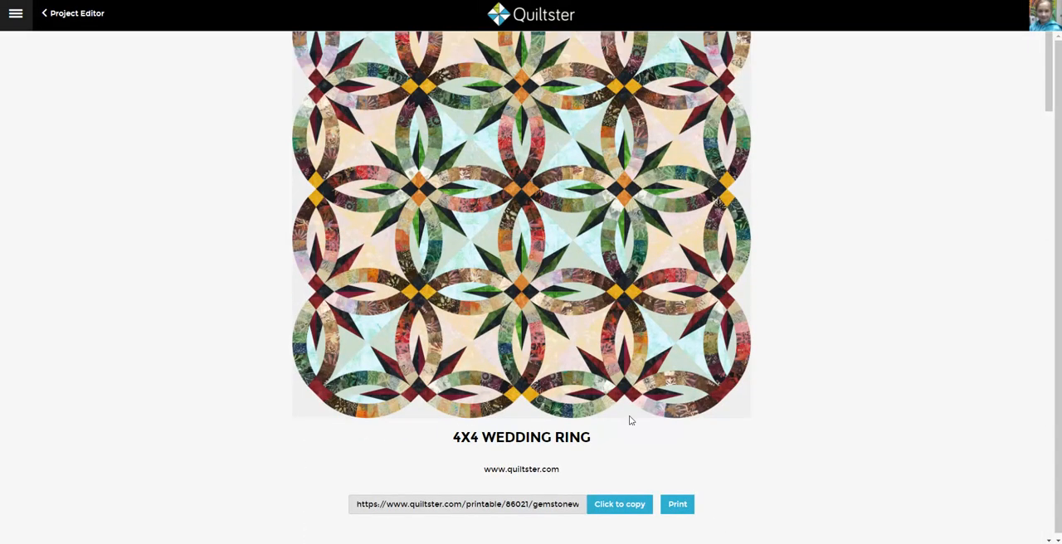
Step: Show the printable page's yardage chart by block, and preview the page for printing without printing it
scroll(631, 421, down, 3)
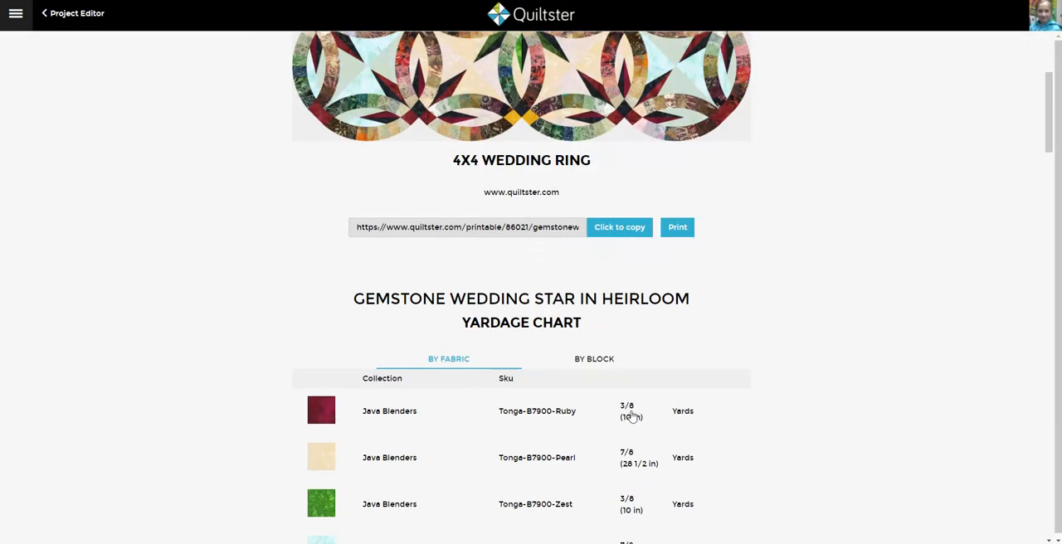
click(602, 362)
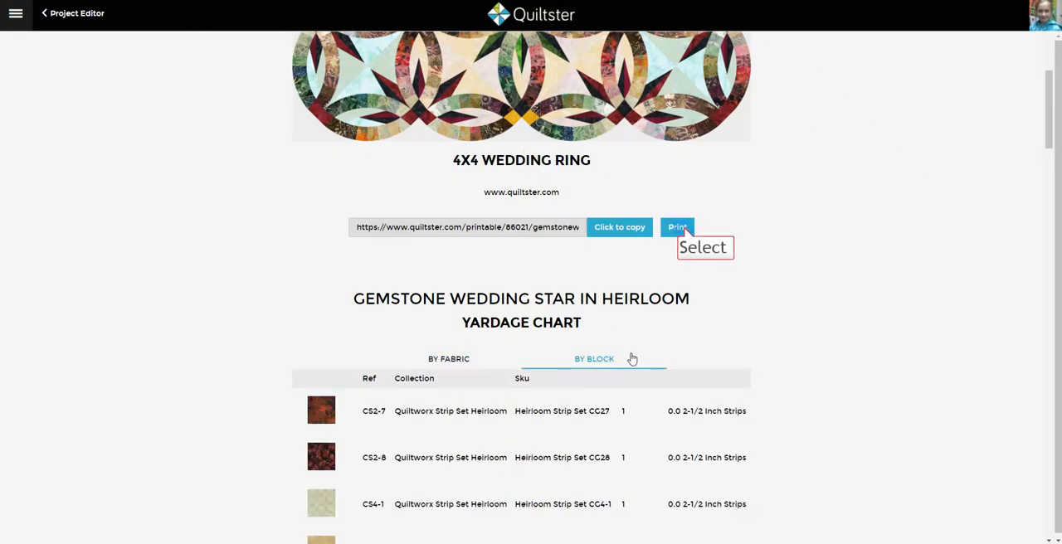
click(679, 228)
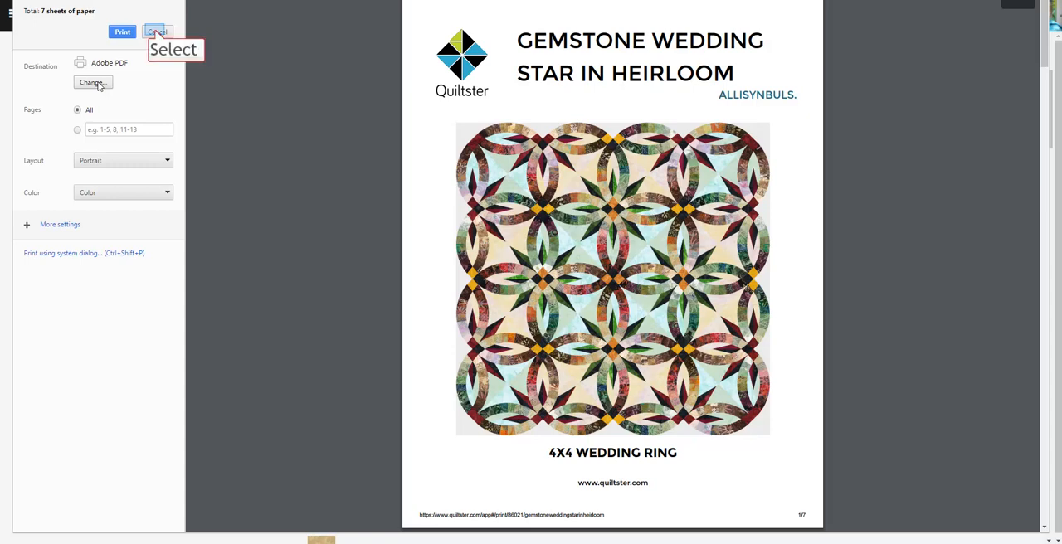
click(156, 32)
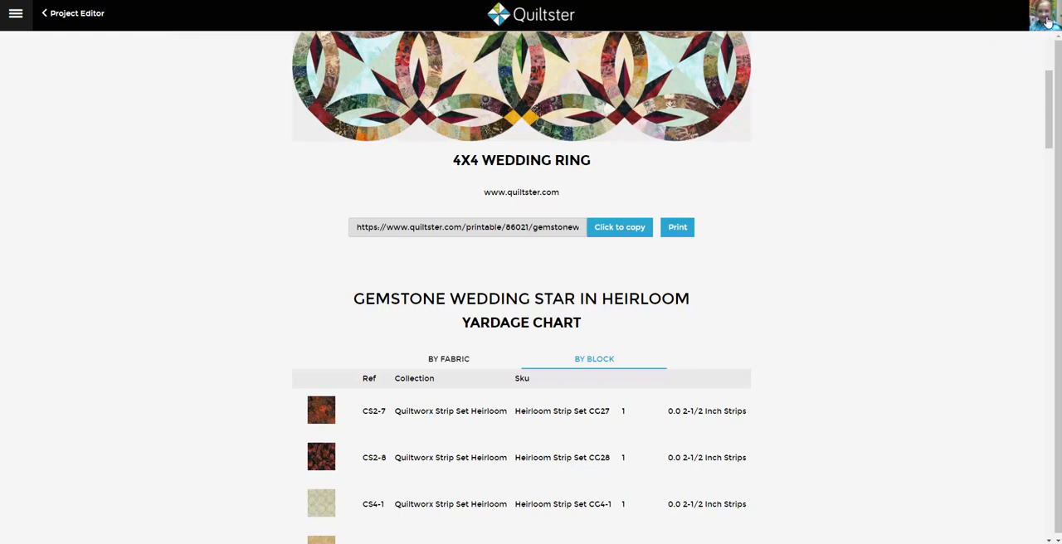
Step: View the signed-in account's profile panel and close it again
click(1046, 22)
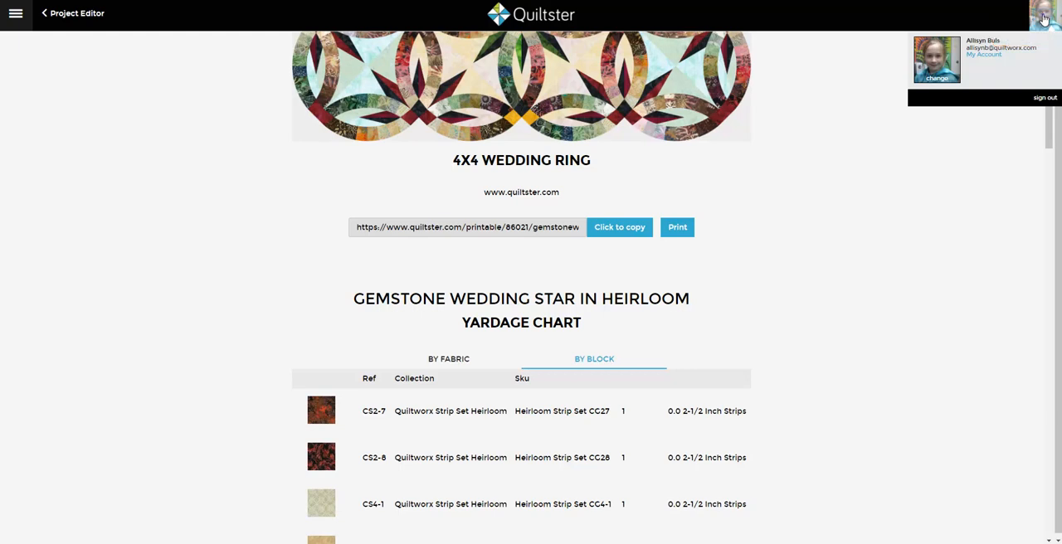
click(1043, 18)
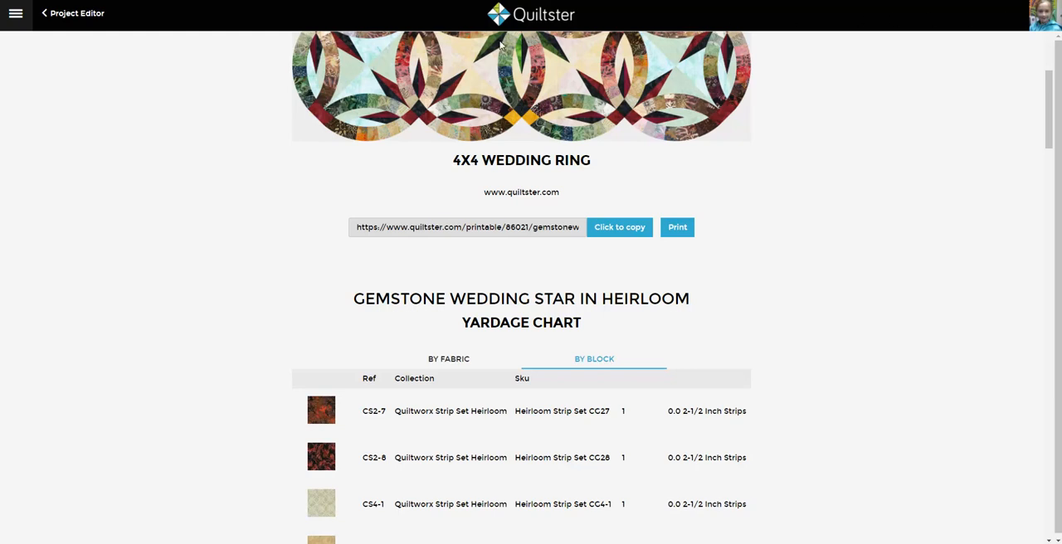
Step: Compare the printable yardage chart by fabric and by block, and return to the project editor
scroll(159, 210, down, 3)
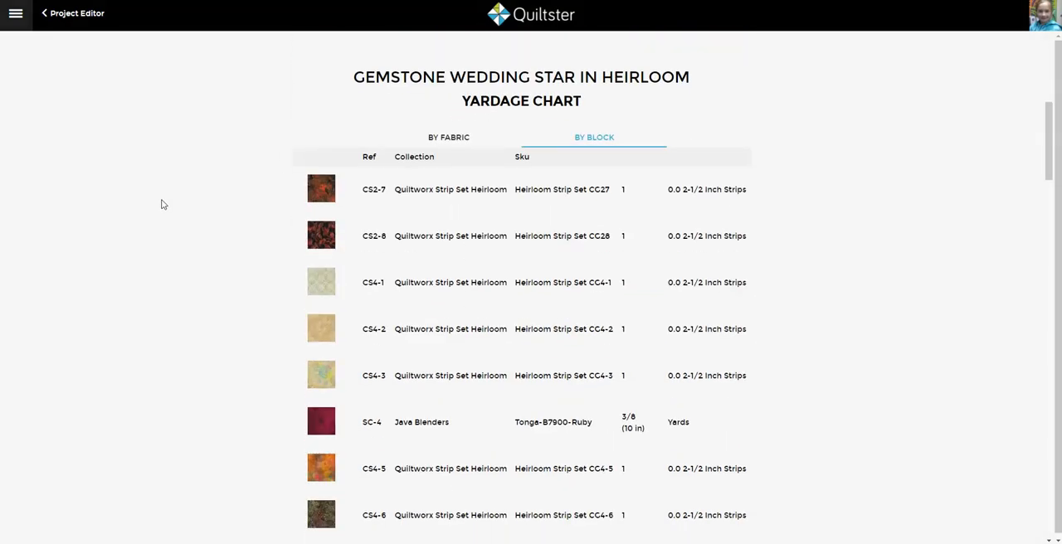
click(441, 143)
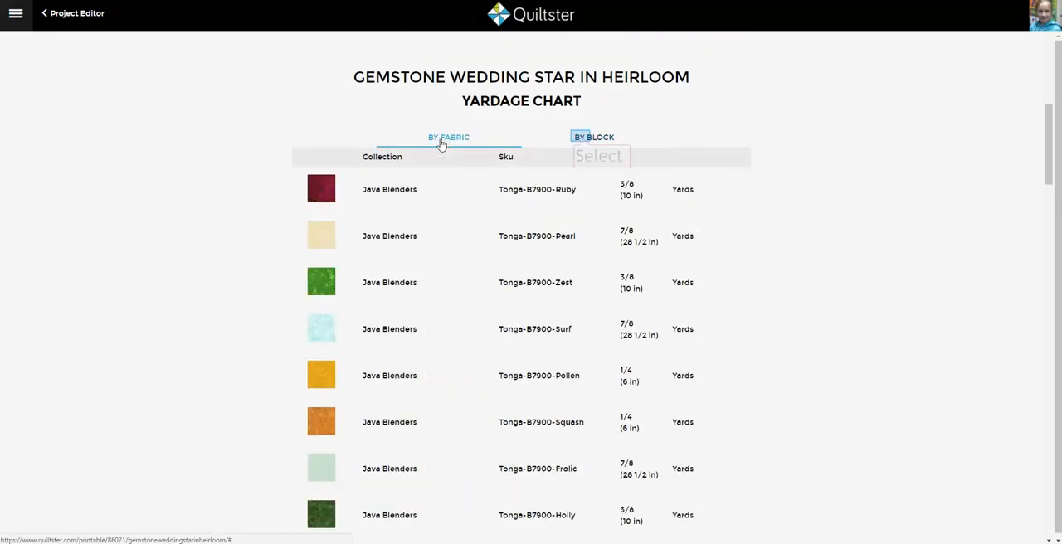
click(582, 139)
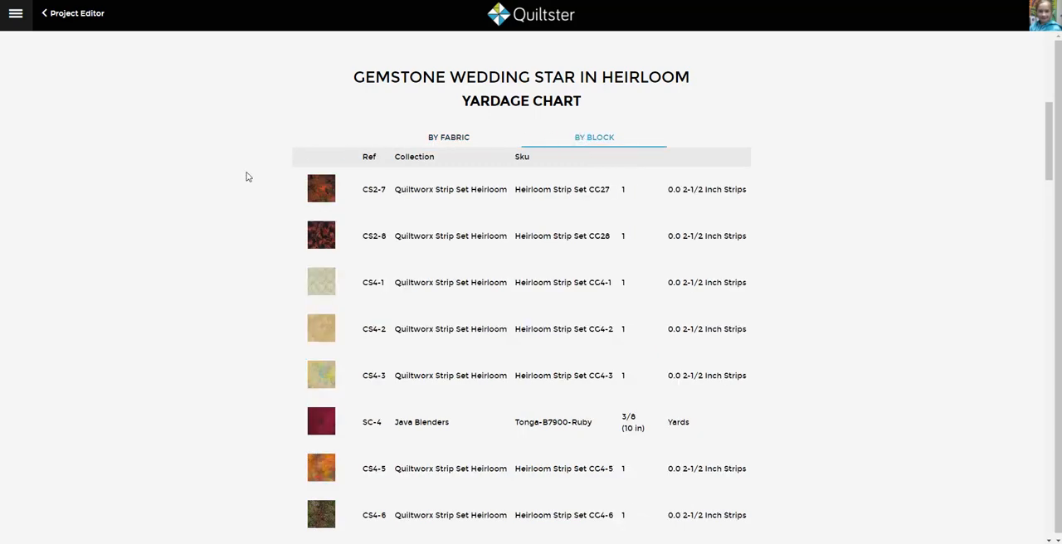
scroll(247, 177, up, 10)
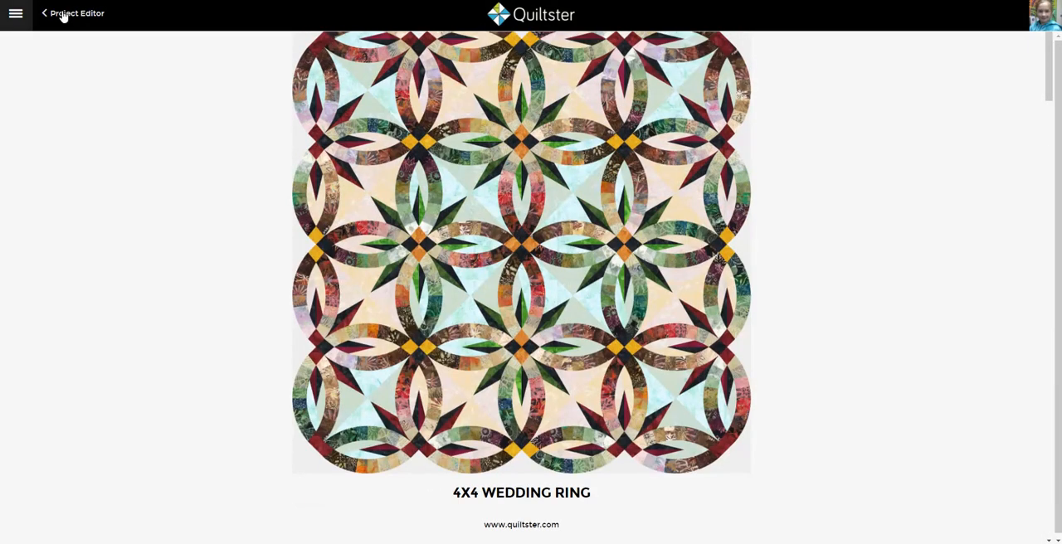
click(65, 14)
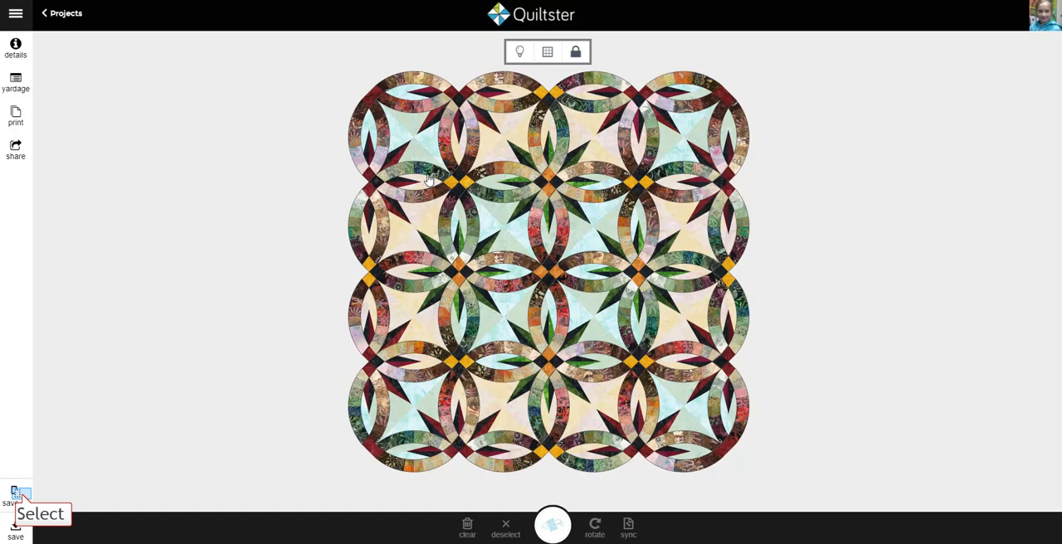
Step: Save a copy of the project as a new project named "Gemstone Wedding Star in Heirloom 2"
click(22, 497)
click(558, 226)
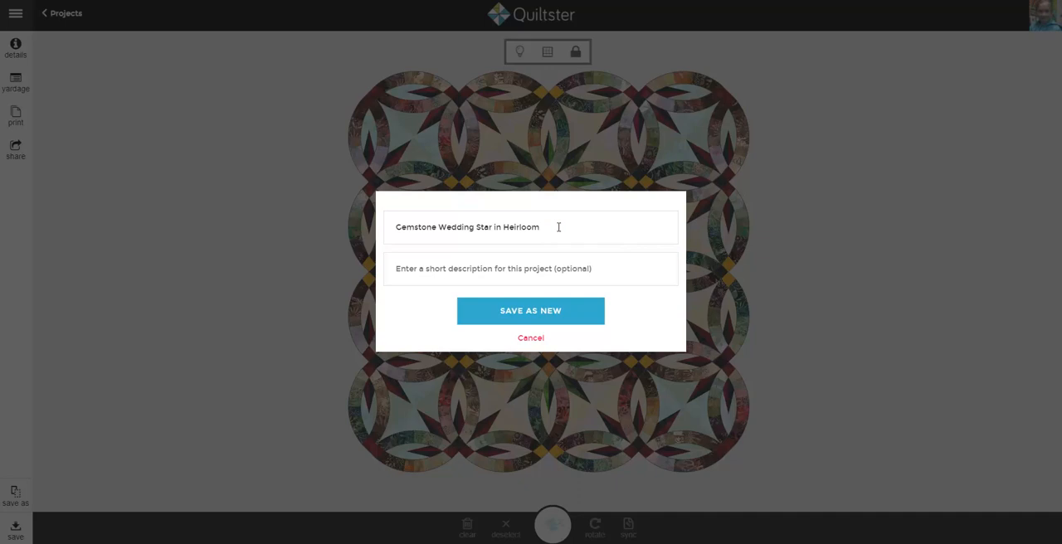
text(2)
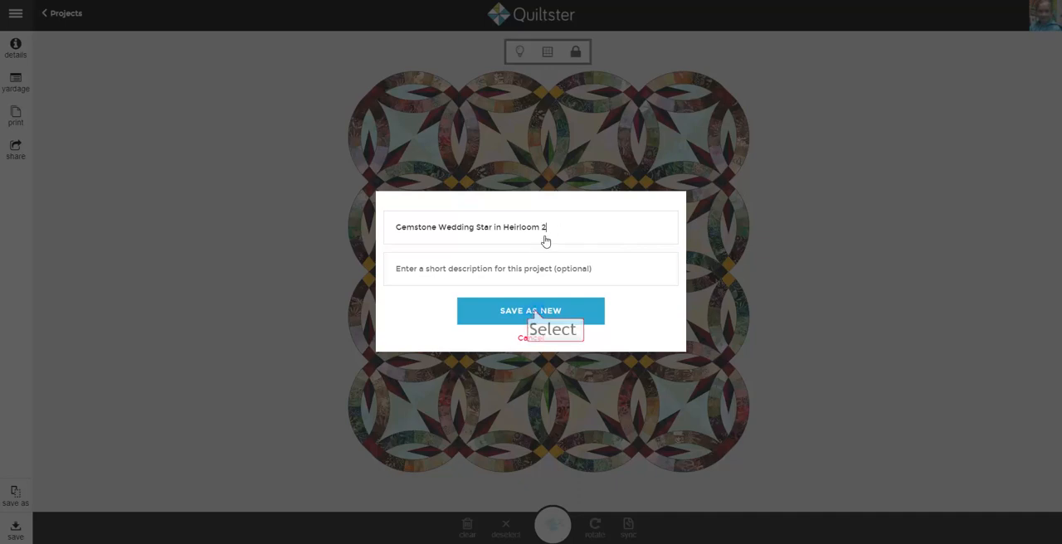
click(584, 307)
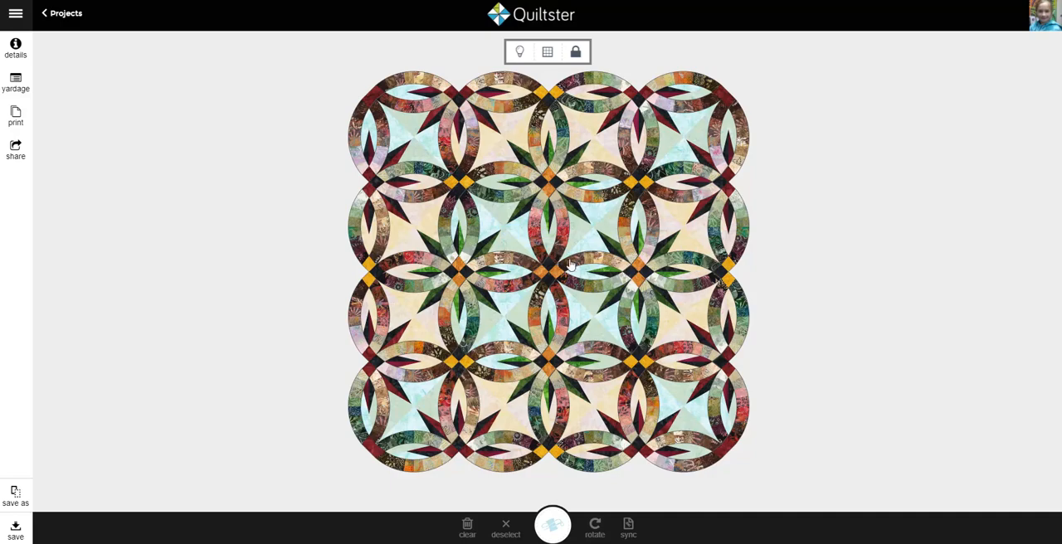
Step: Open the fabrics of the star and background block, and filter all fabrics to the Timeless Treasures Java Blenders collection
click(512, 233)
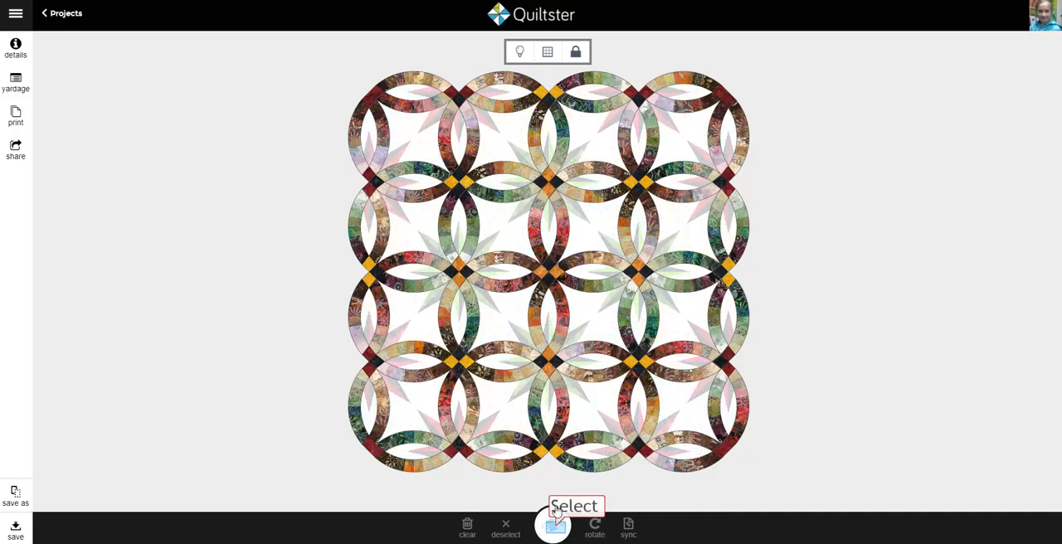
click(552, 525)
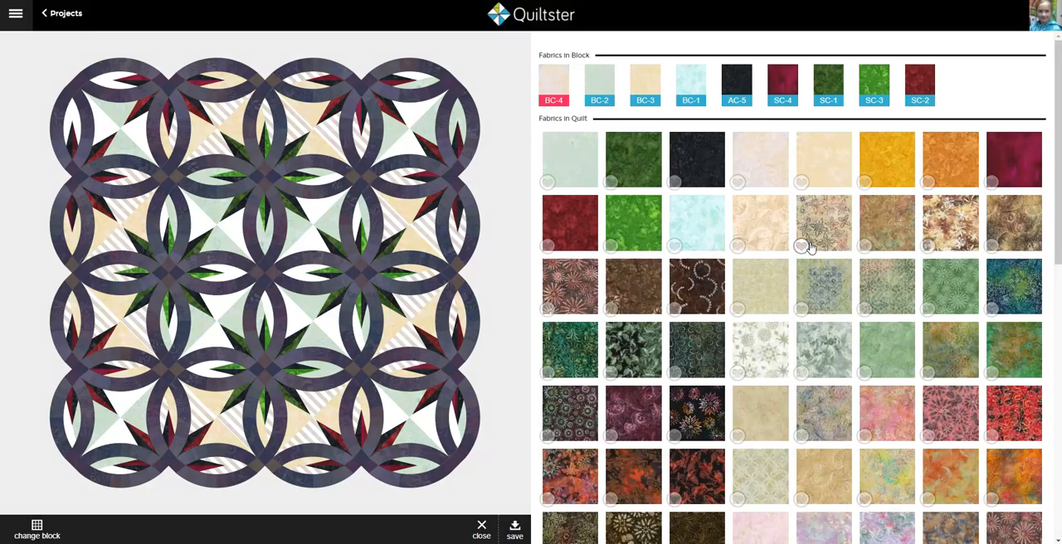
scroll(809, 247, down, 5)
click(592, 277)
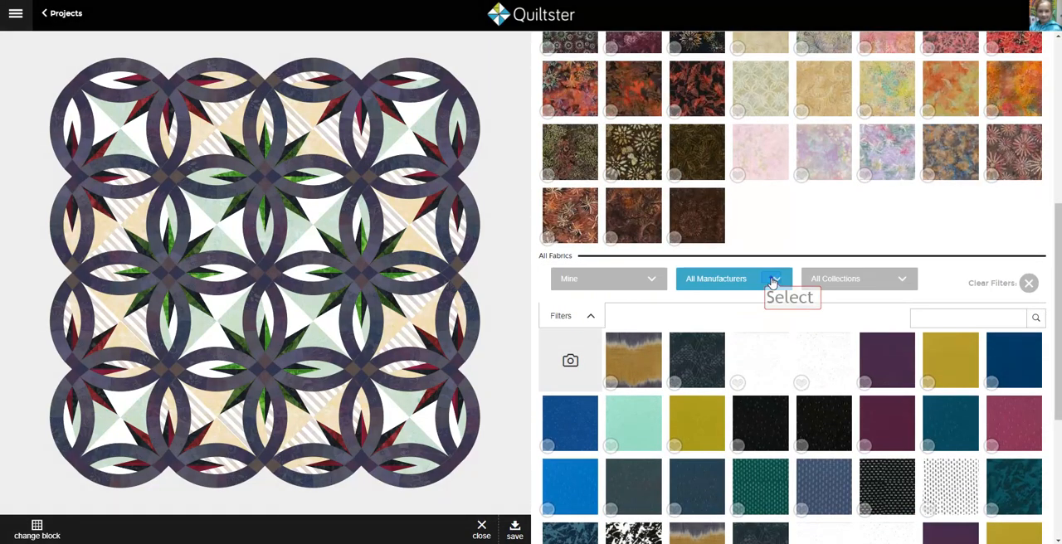
click(772, 283)
click(748, 346)
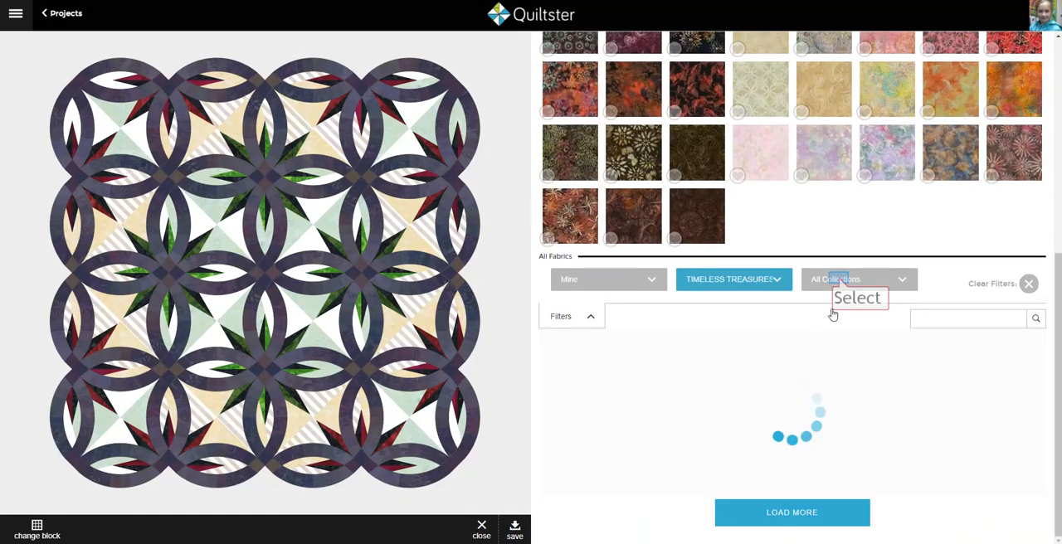
click(841, 280)
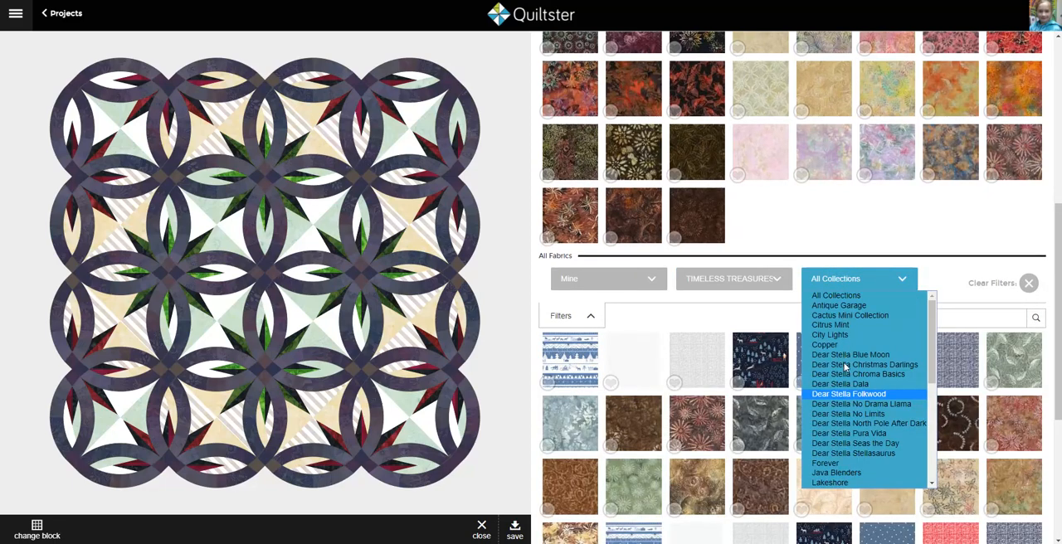
scroll(836, 394, down, 3)
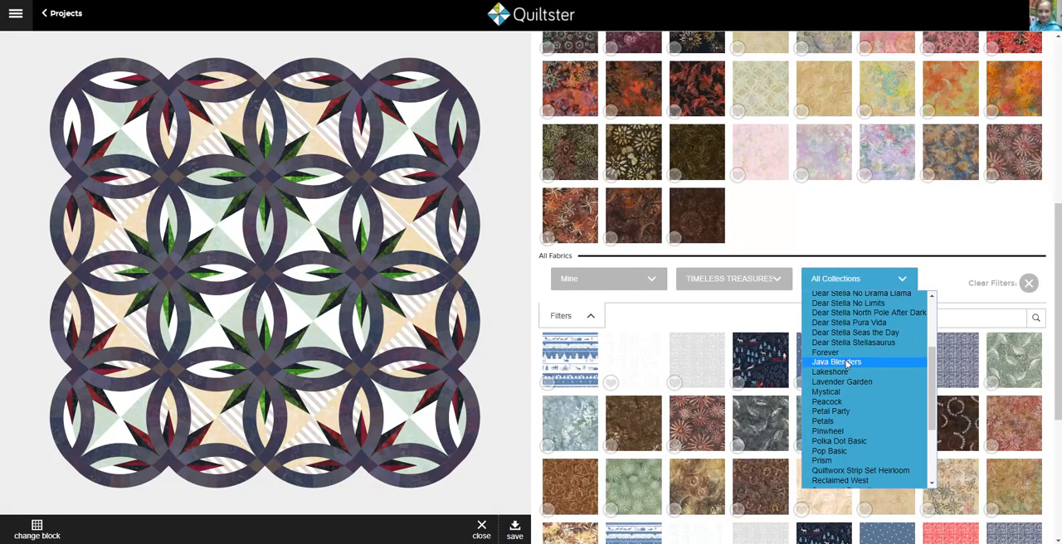
click(838, 365)
Step: Load further Java Blenders fabrics repeatedly until the whole collection is listed
scroll(803, 442, down, 3)
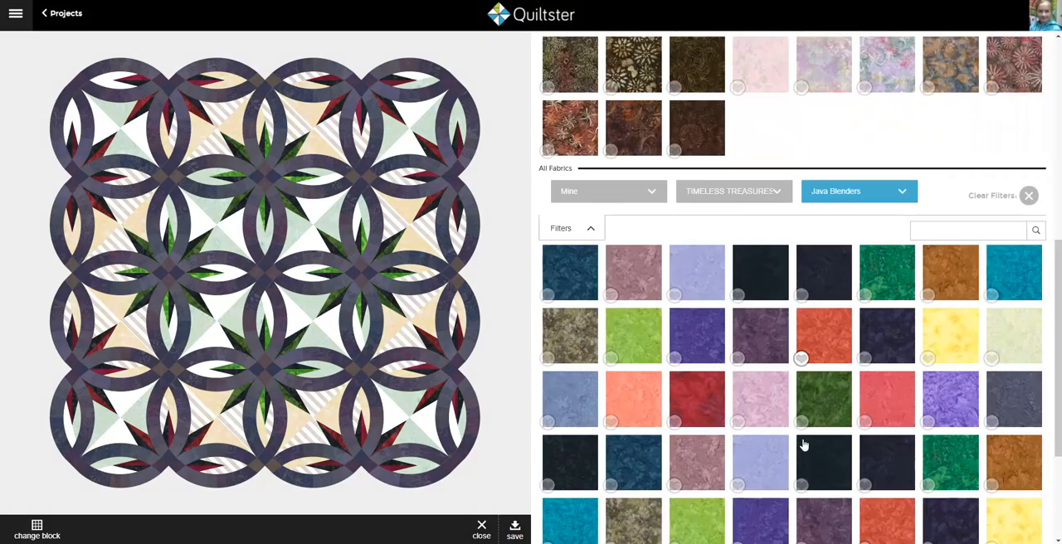
click(792, 513)
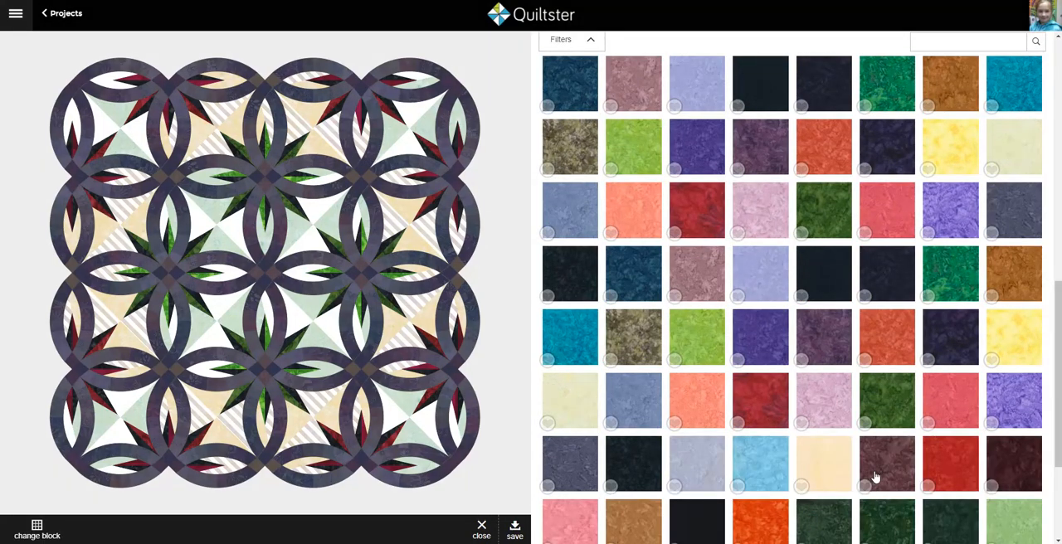
scroll(874, 486, down, 3)
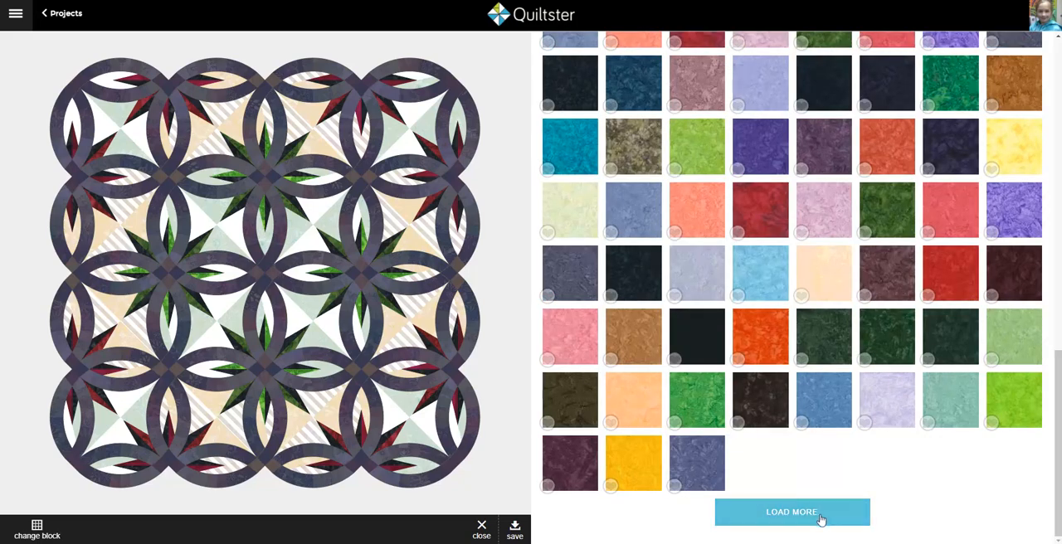
click(820, 519)
scroll(755, 391, down, 3)
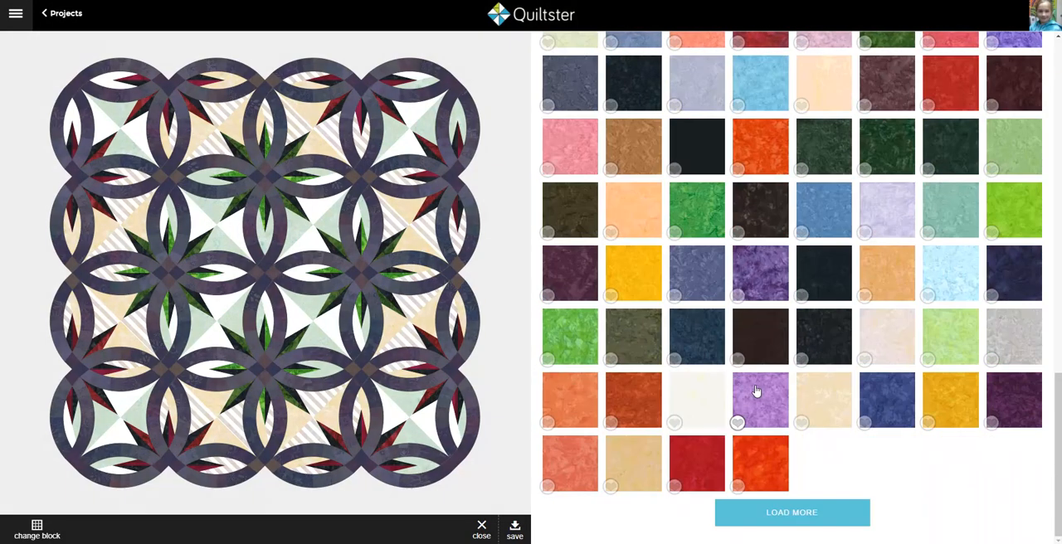
click(787, 512)
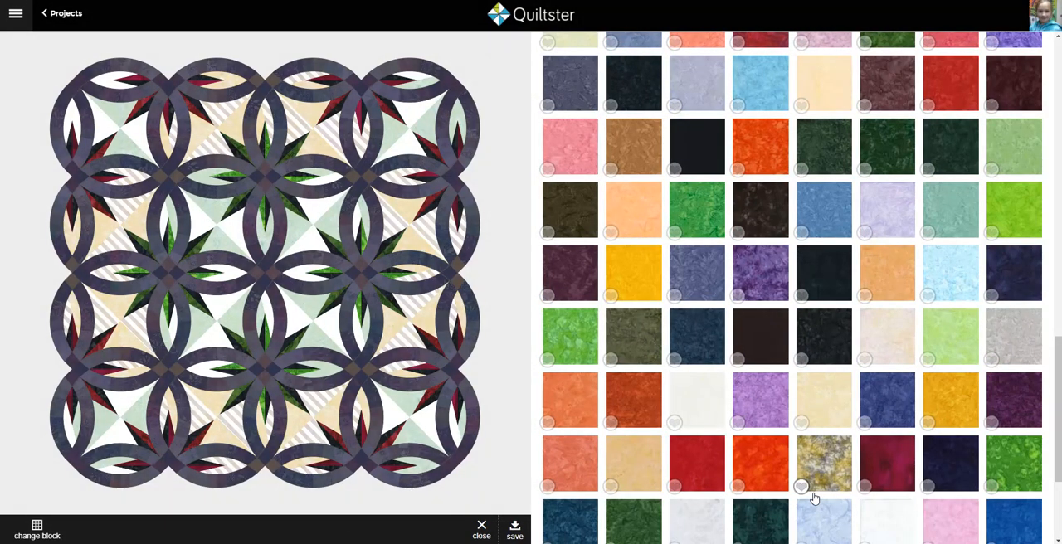
scroll(813, 498, down, 3)
click(801, 522)
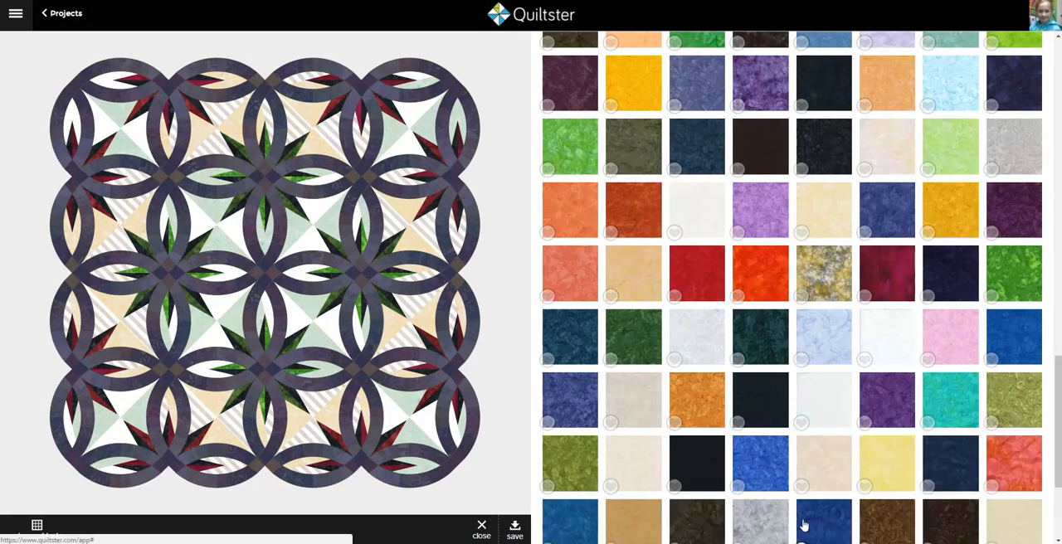
scroll(805, 498, down, 3)
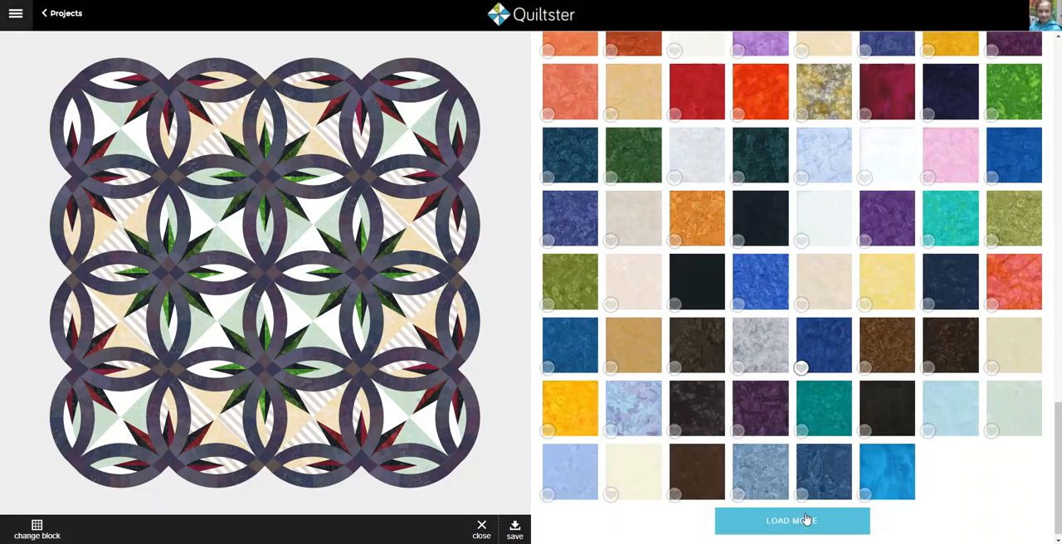
click(806, 518)
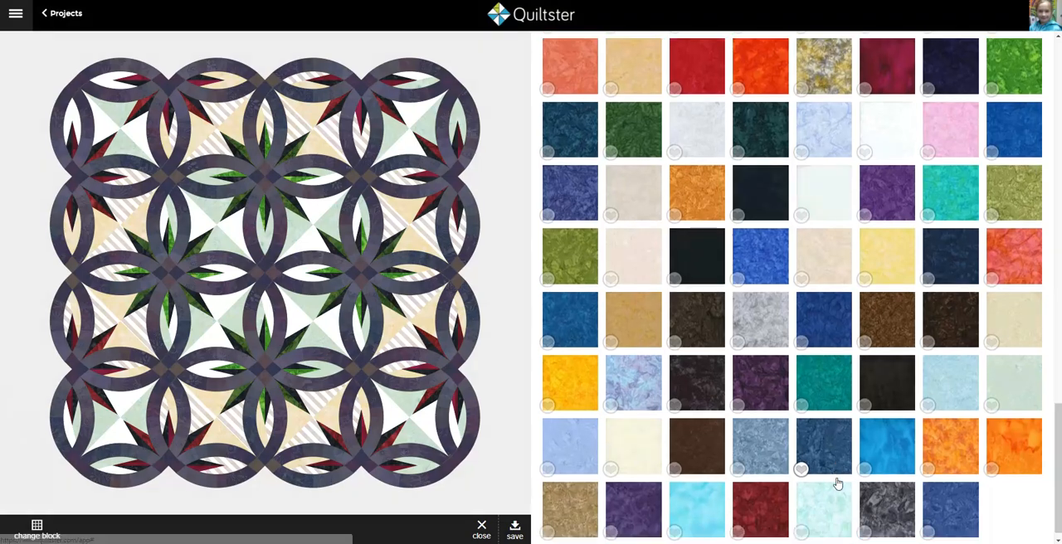
Step: Recolour both background patches of the centre and corner blocks with two pink Java Blenders fabrics
scroll(835, 486, up, 1)
click(325, 316)
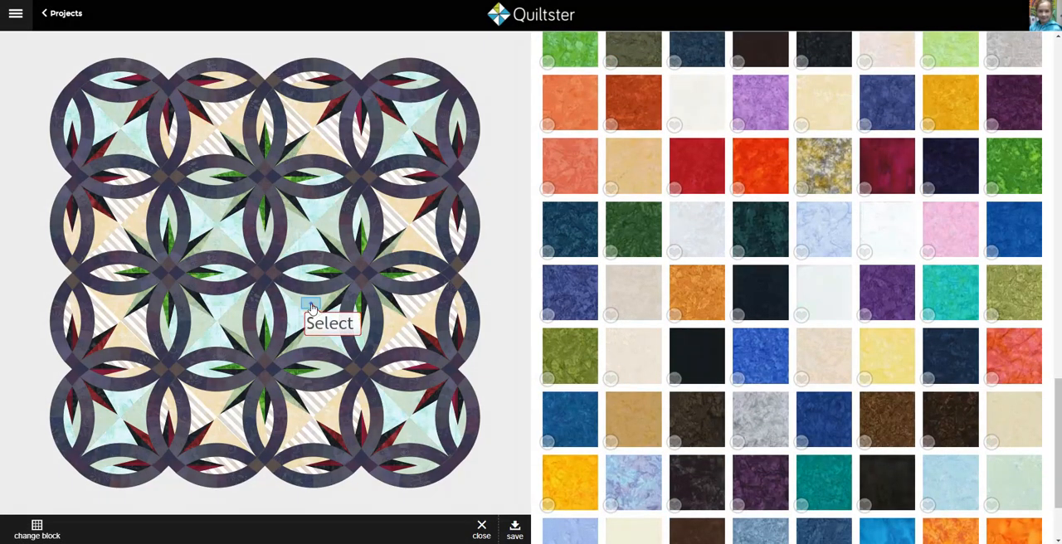
click(953, 234)
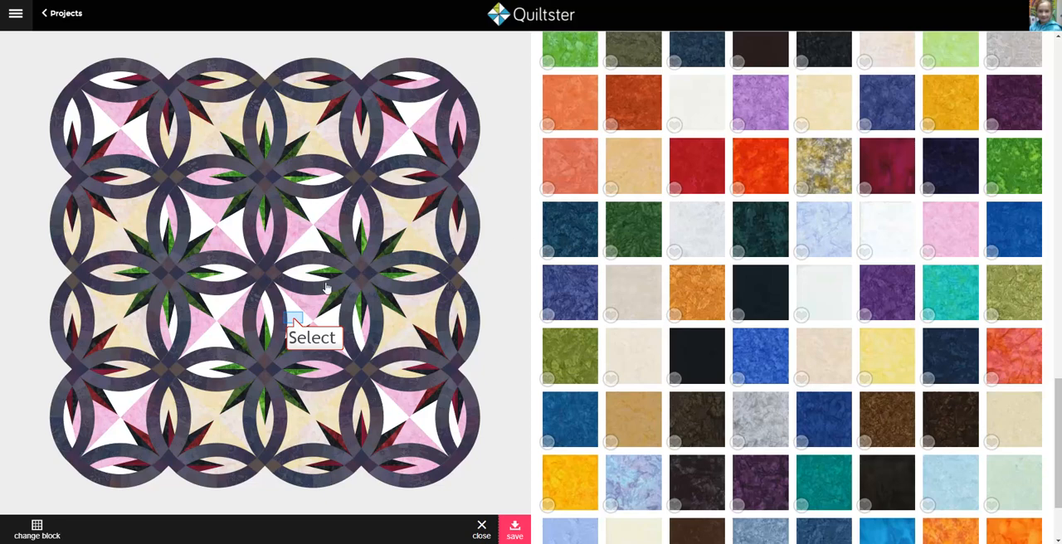
click(292, 317)
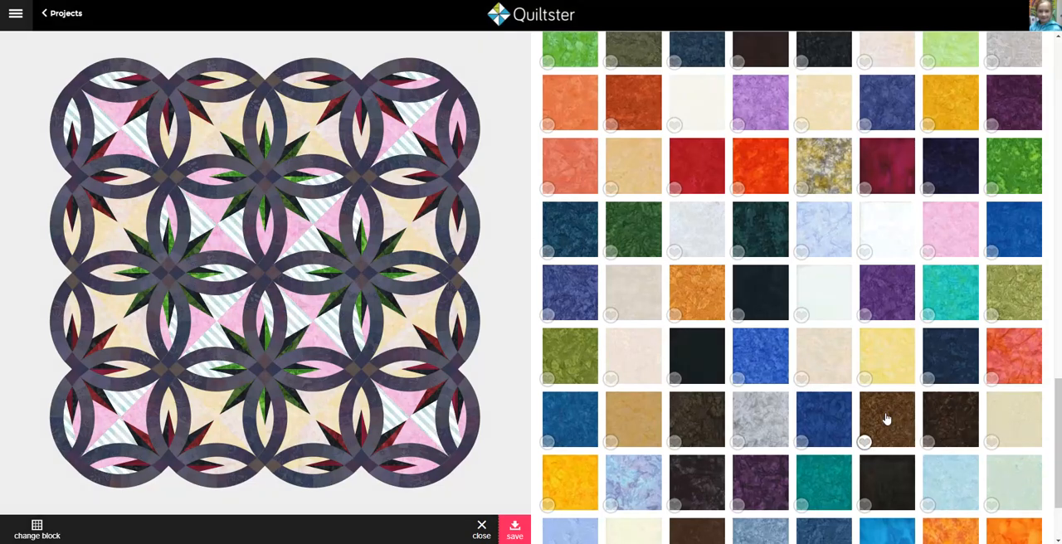
scroll(880, 415, up, 5)
scroll(863, 405, up, 2)
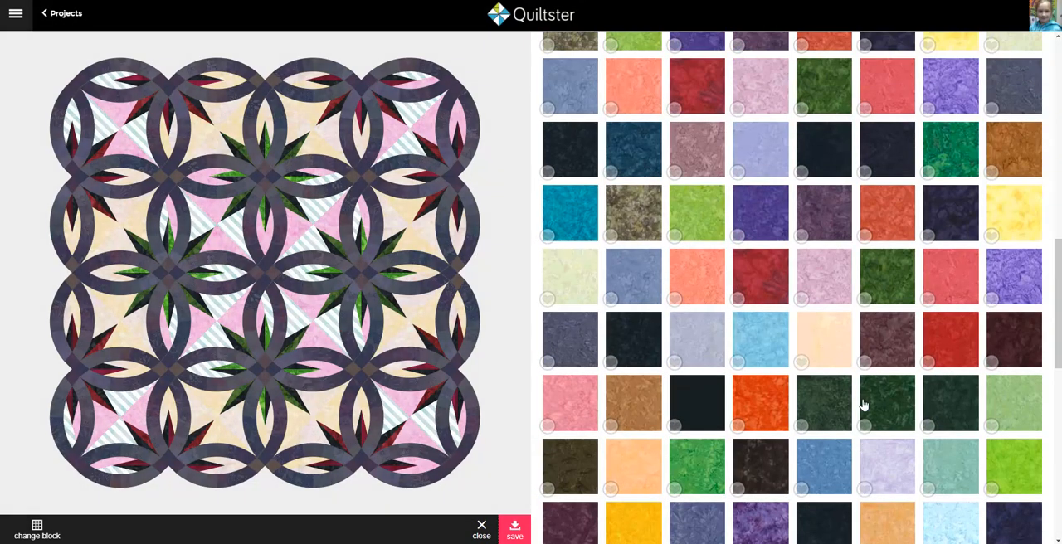
click(759, 85)
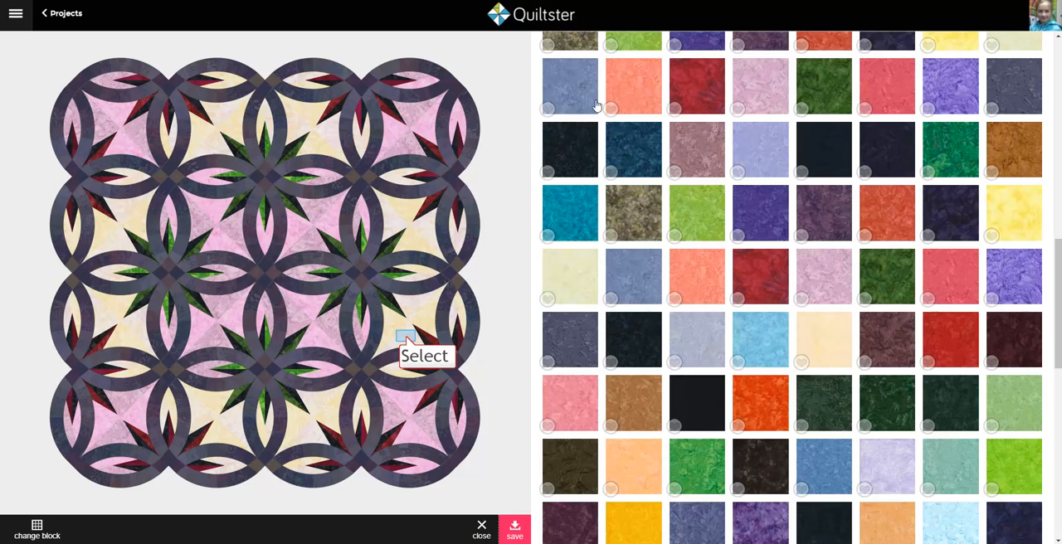
Step: Recolour both background patches of the remaining edge blocks with two light blue fabrics, trying a pale lilac on the first patch
click(408, 341)
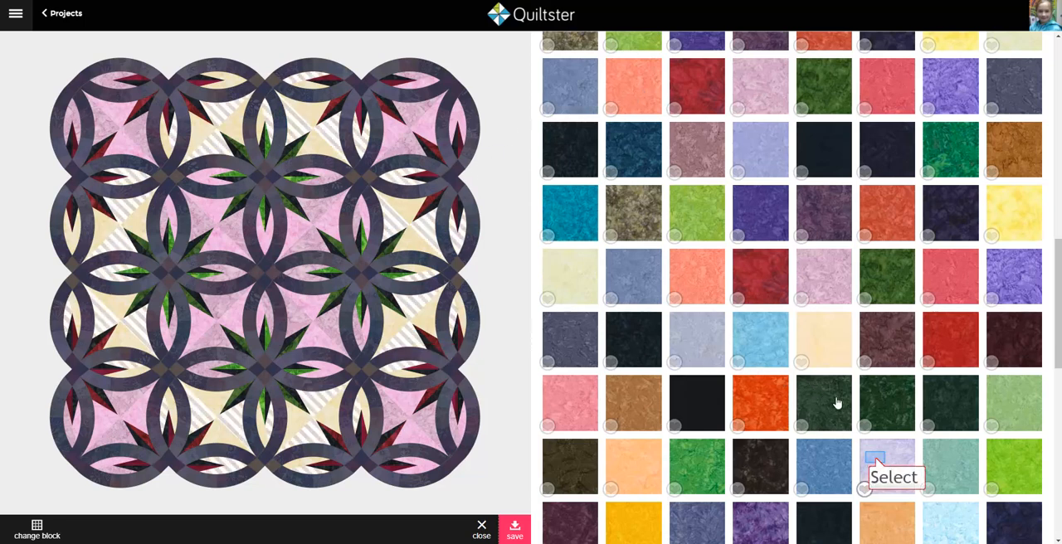
click(873, 459)
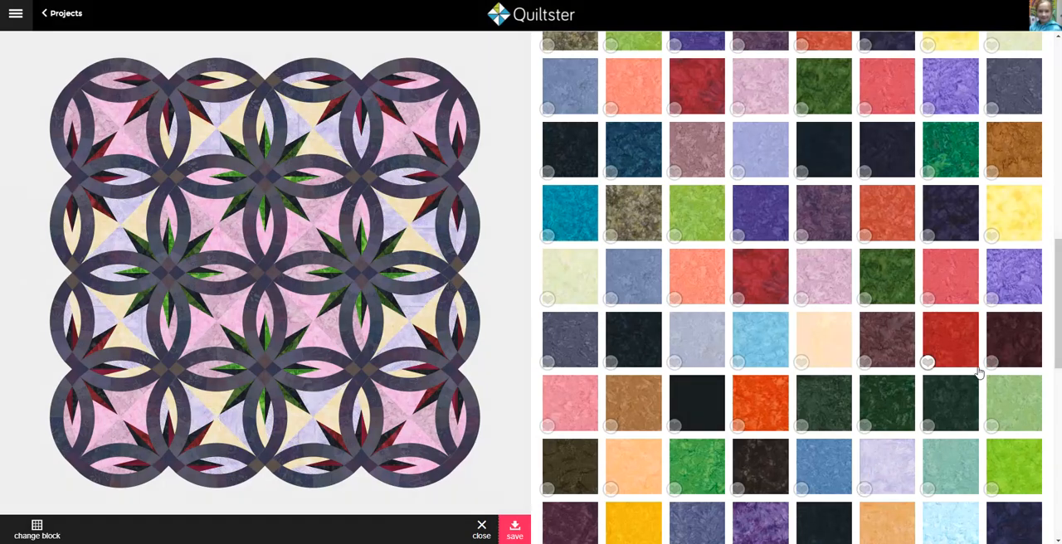
scroll(979, 373, down, 2)
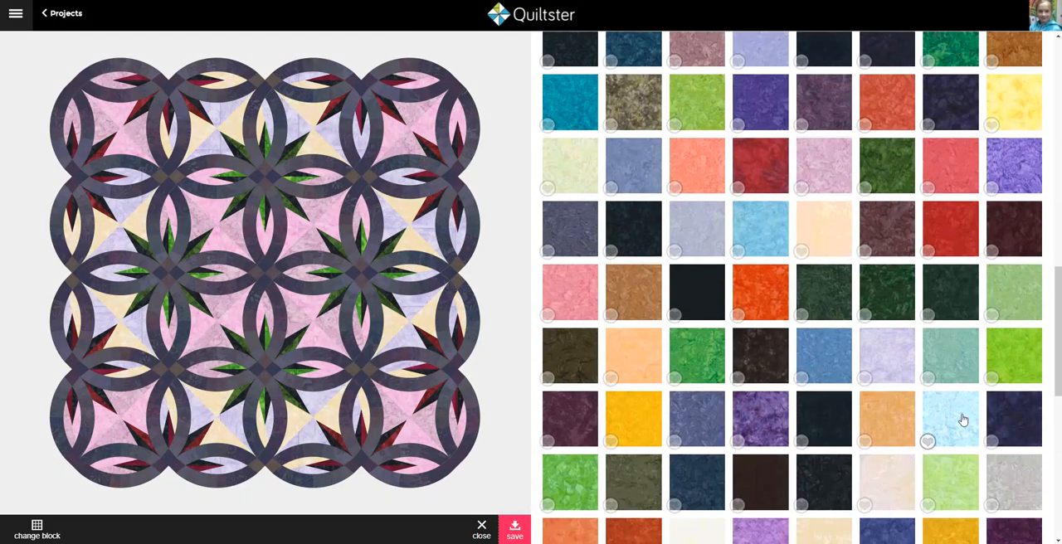
click(963, 421)
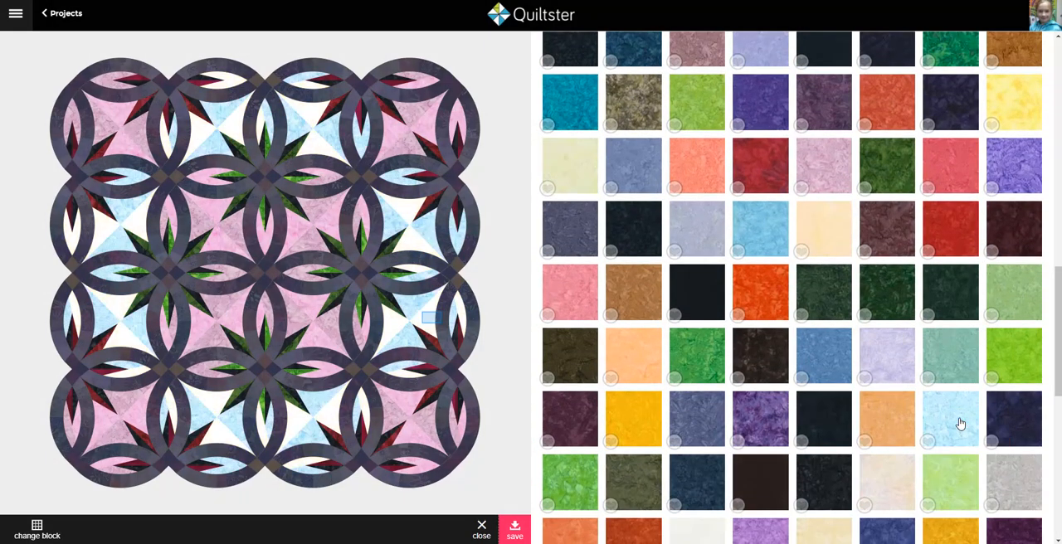
click(431, 322)
scroll(865, 441, down, 5)
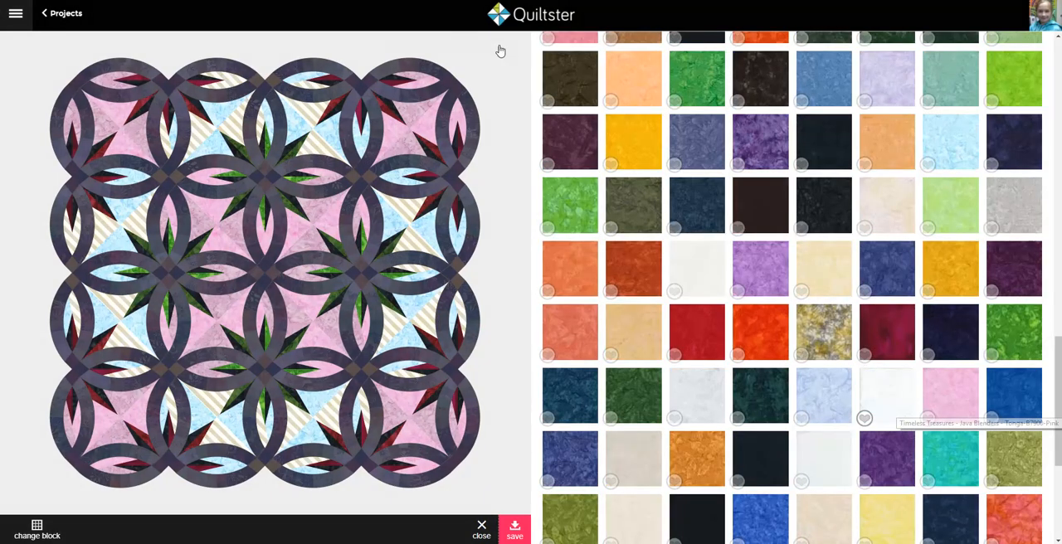
scroll(902, 418, down, 5)
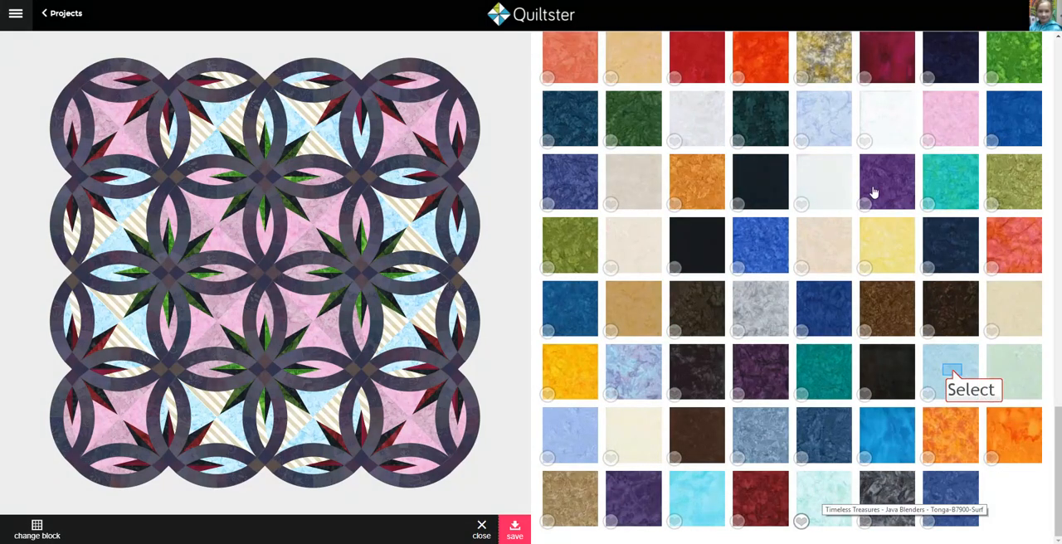
click(951, 373)
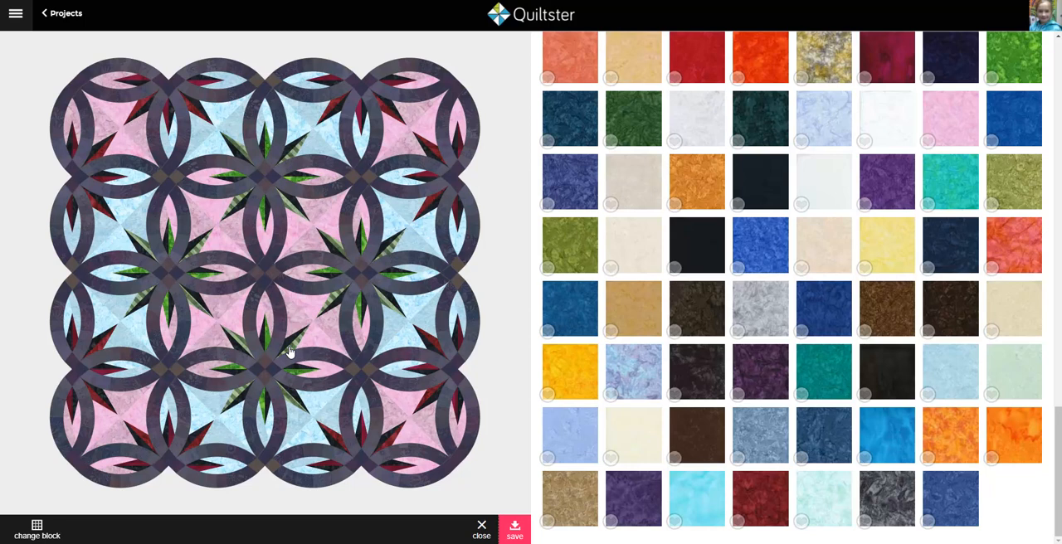
Step: Replace the green fabrics of the inner star points with a dark purple and a brighter violet fabric
click(767, 381)
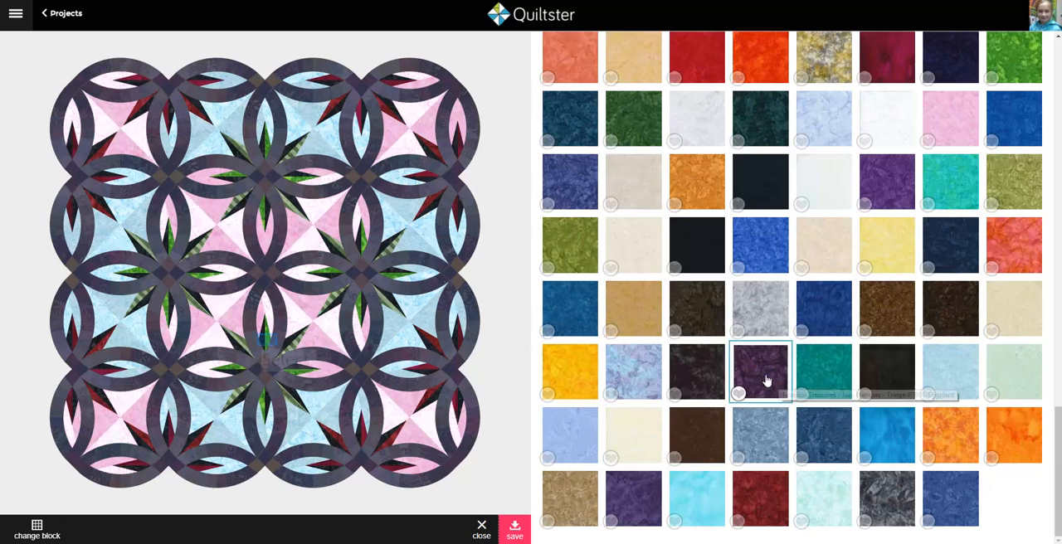
click(267, 344)
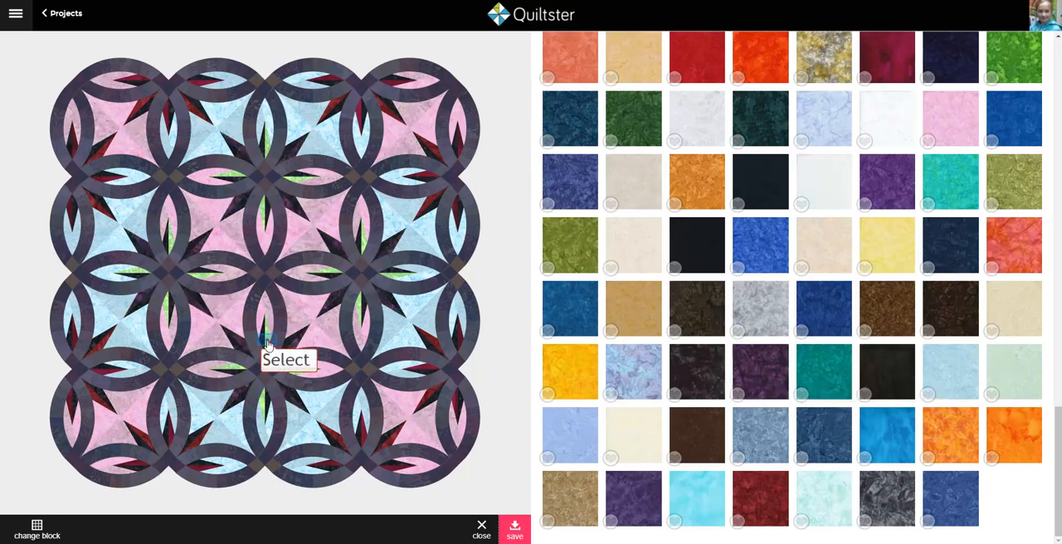
scroll(933, 400, up, 10)
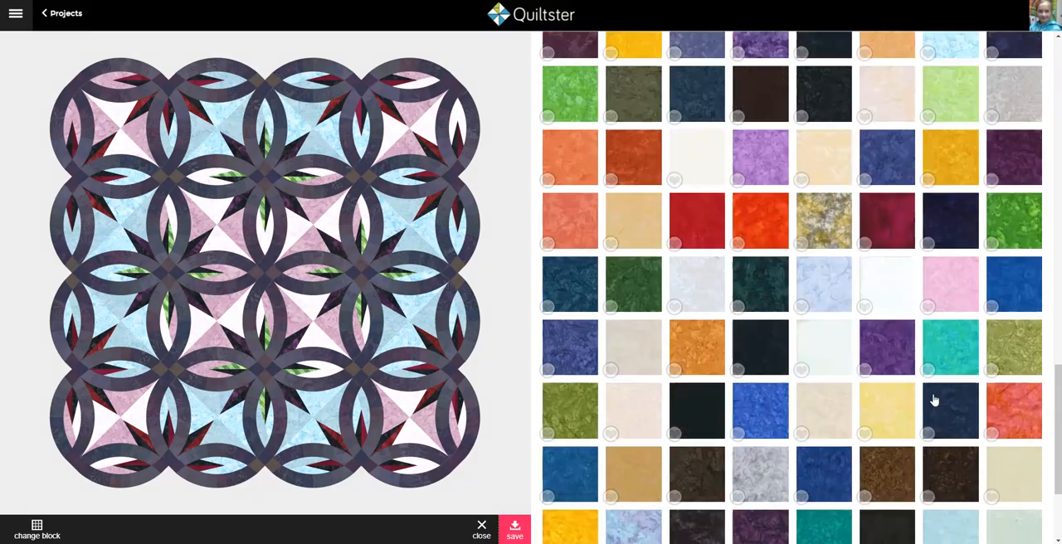
scroll(933, 400, up, 3)
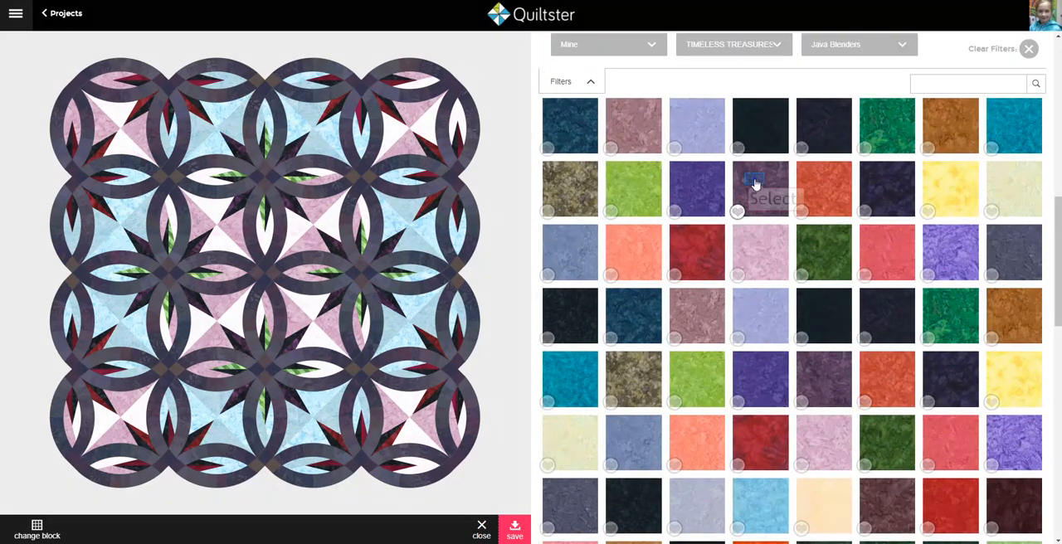
click(698, 183)
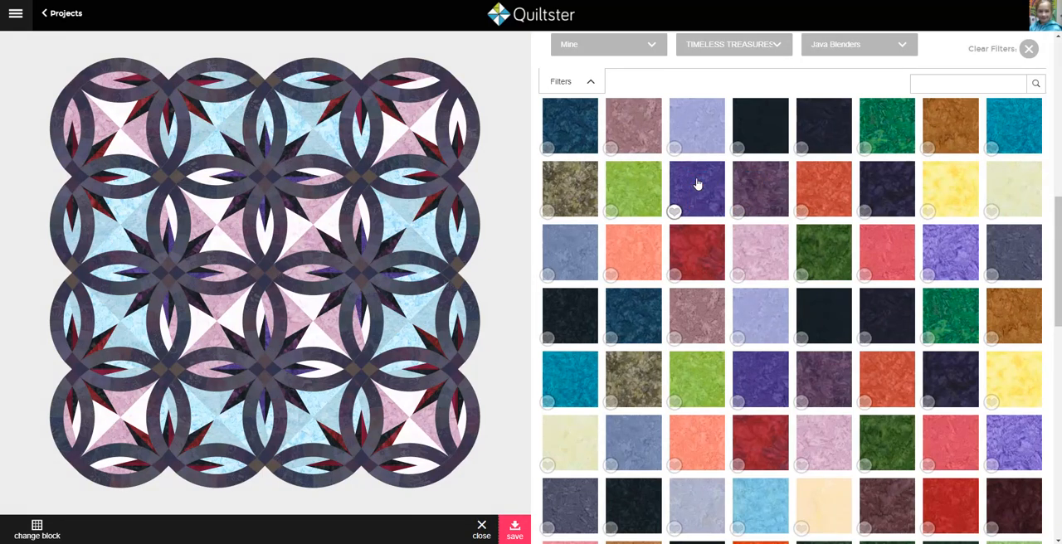
Step: Replace the red fabrics of the outer star points with blue fabrics and save the recoloured star and background block
click(437, 155)
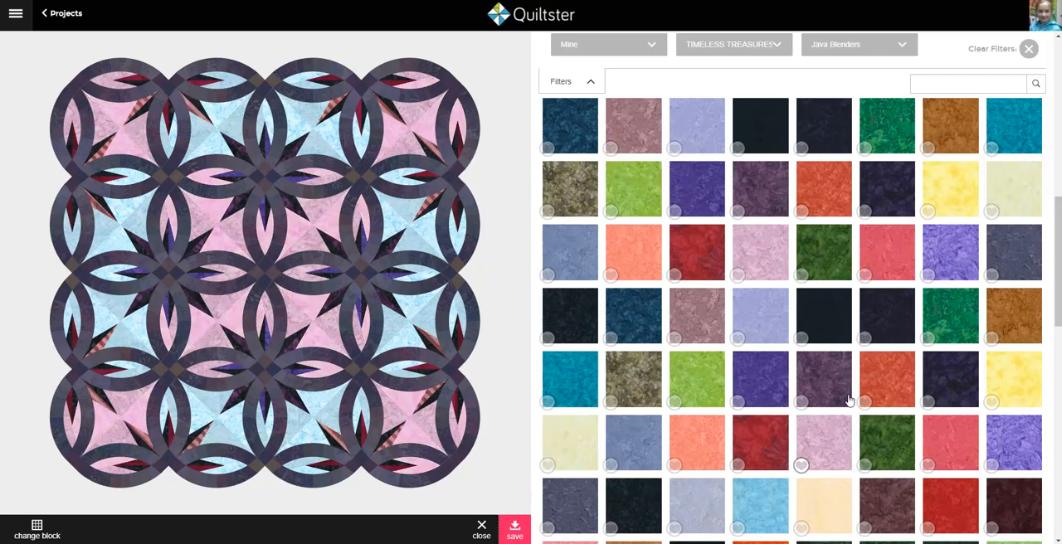
scroll(855, 465, down, 2)
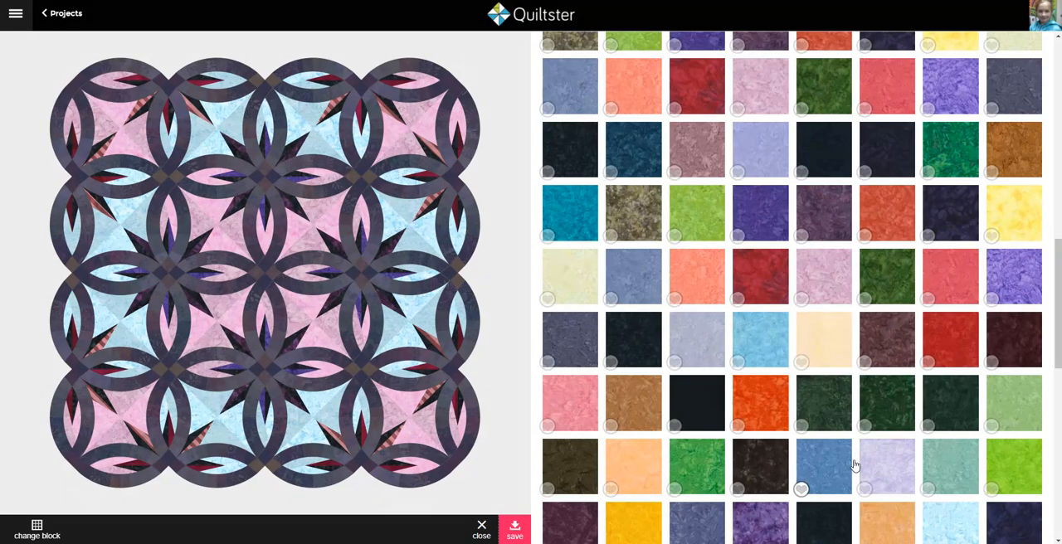
scroll(855, 465, down, 5)
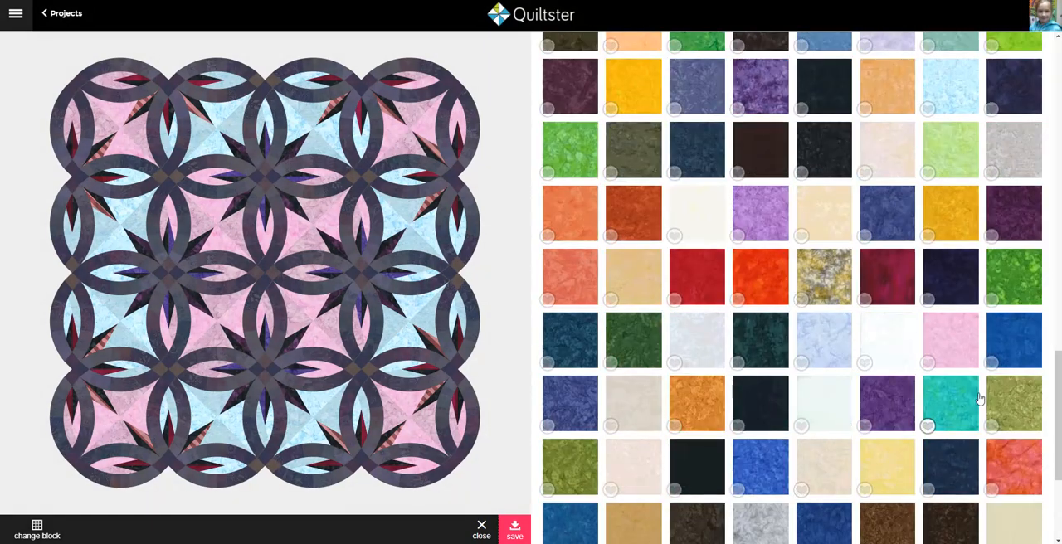
click(1027, 349)
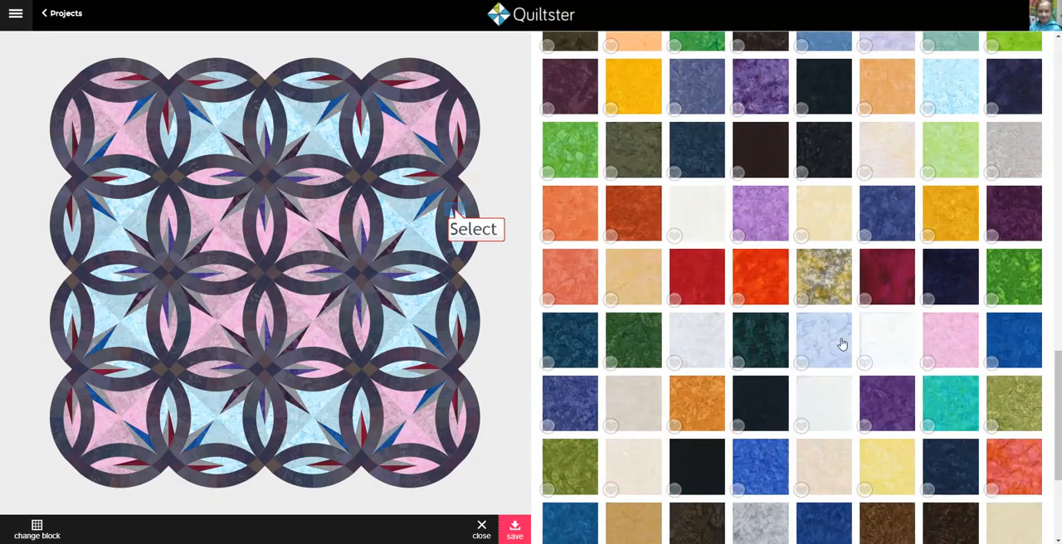
click(455, 214)
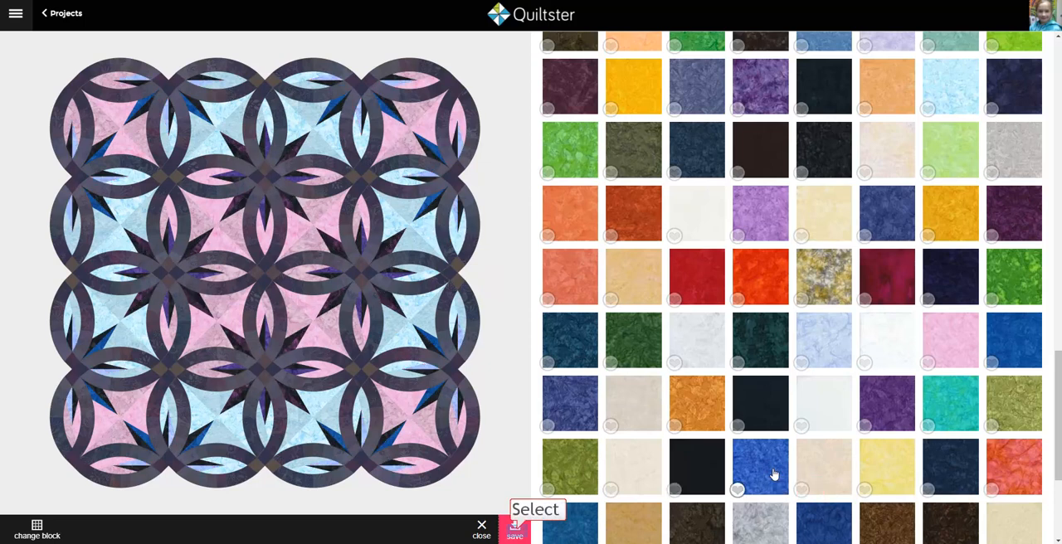
click(514, 531)
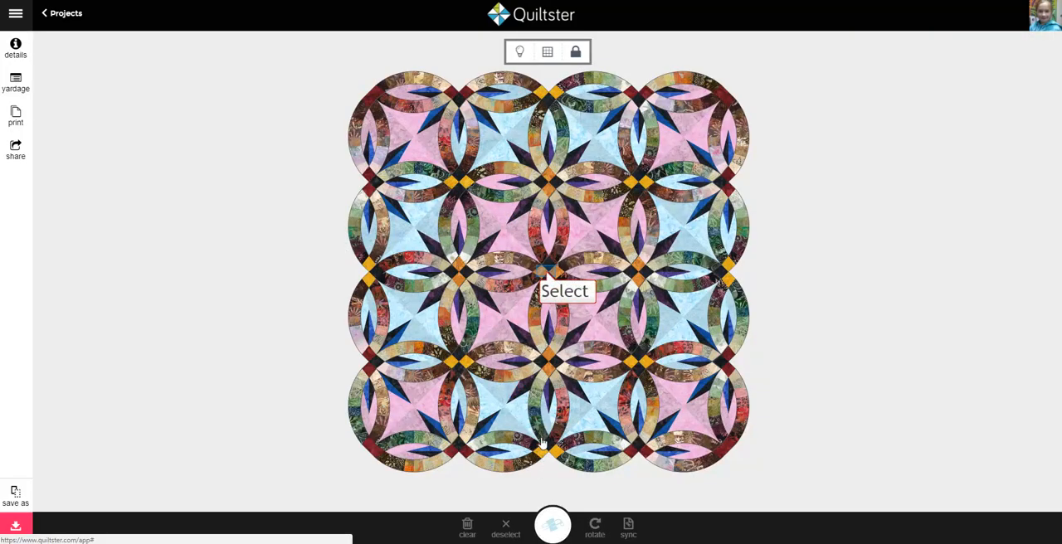
Step: Open the fabrics of the interlocking rings and apply the Mauve Java Blenders fabric to the orange squares at the central ring crossings
click(547, 275)
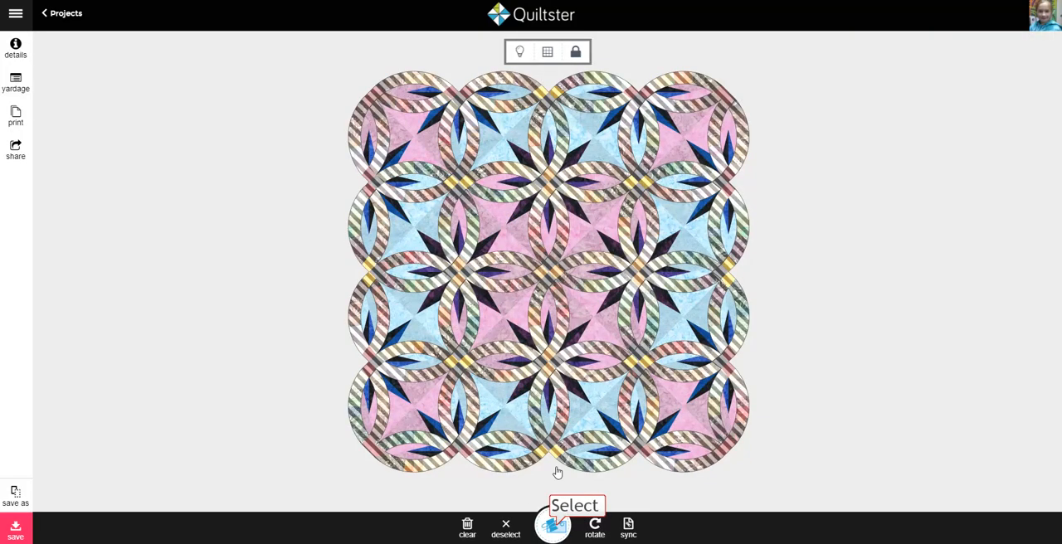
click(553, 525)
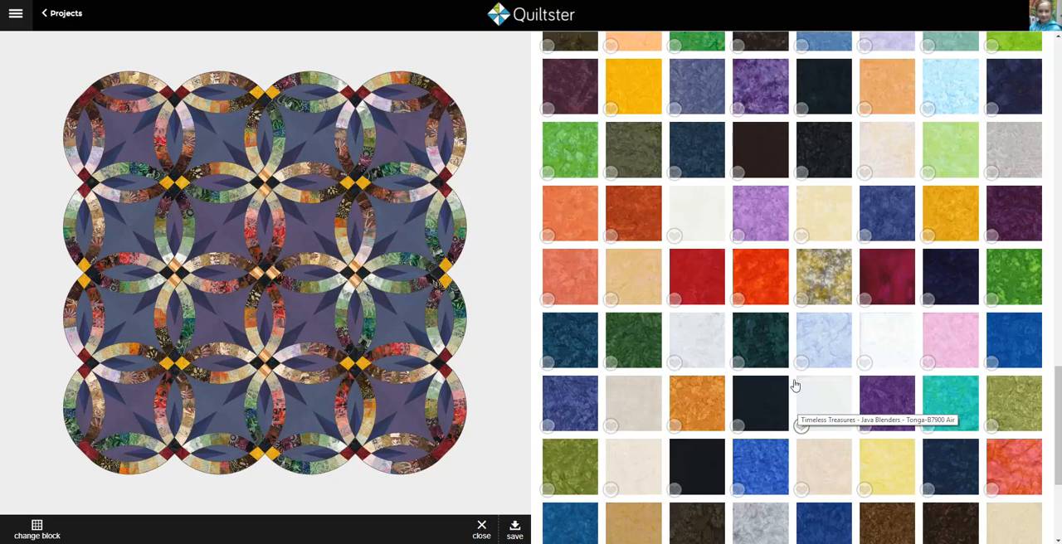
scroll(799, 406, up, 5)
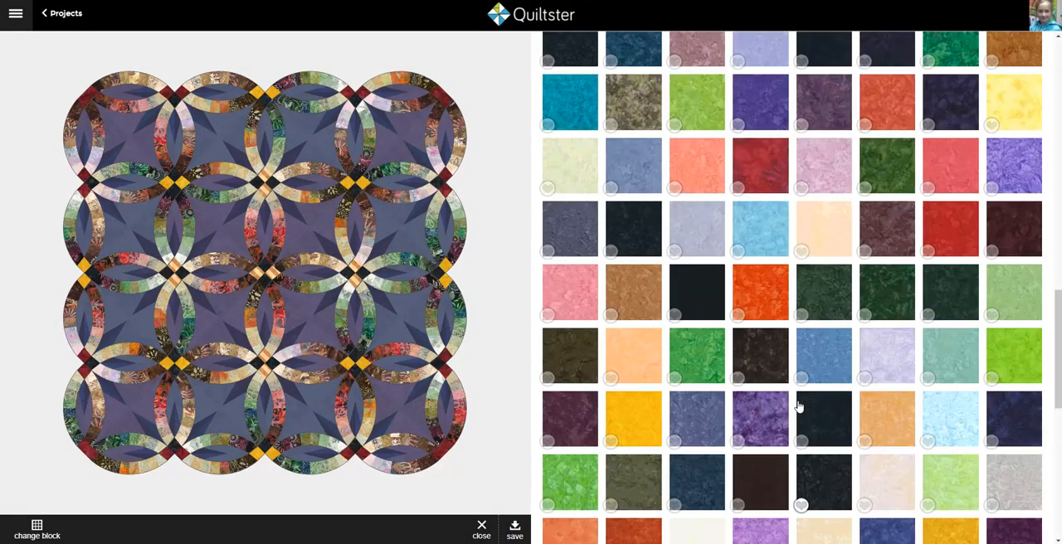
scroll(799, 406, up, 3)
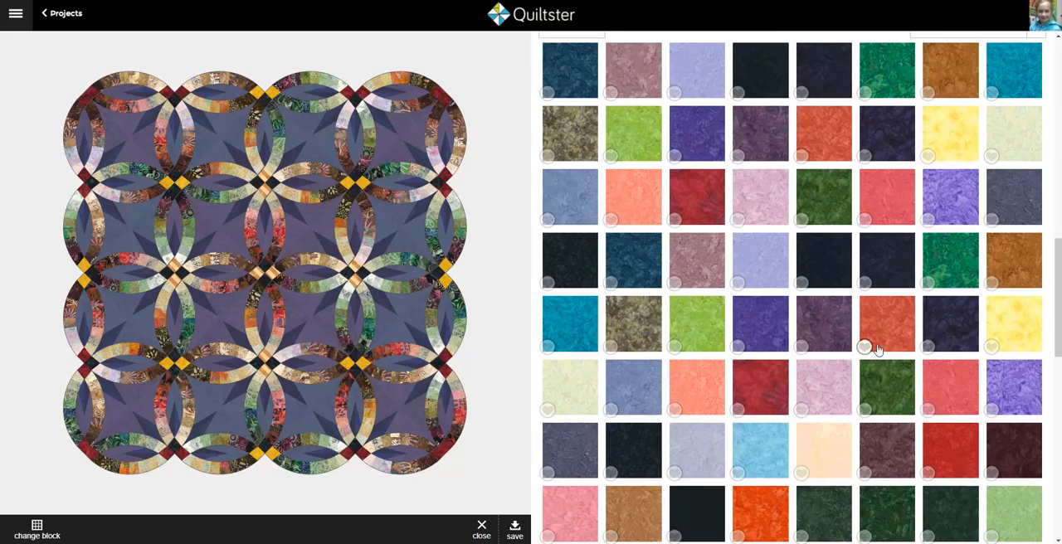
click(701, 261)
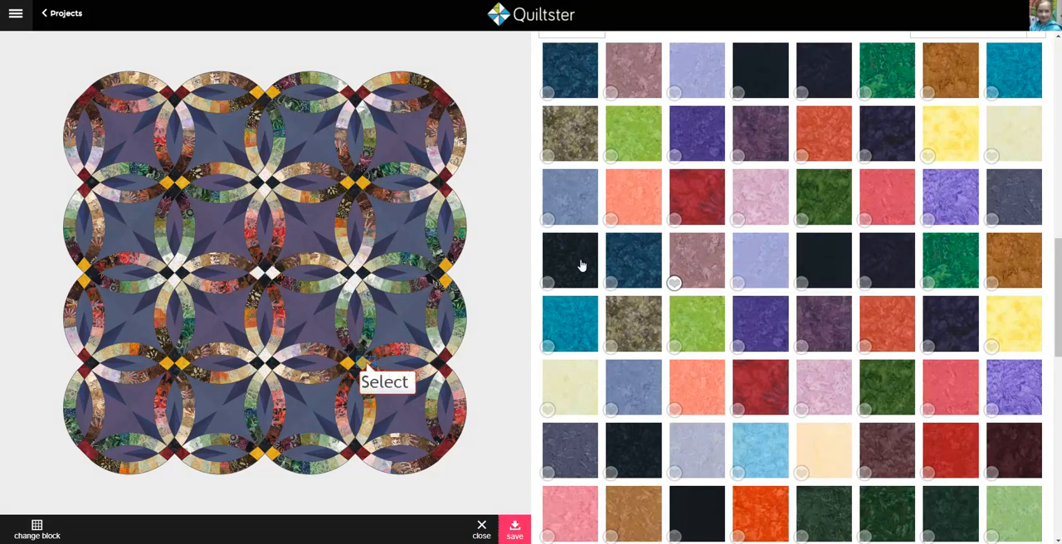
Step: Try a bright blue Java Blenders fabric on the remaining orange squares at the ring crossings
click(367, 359)
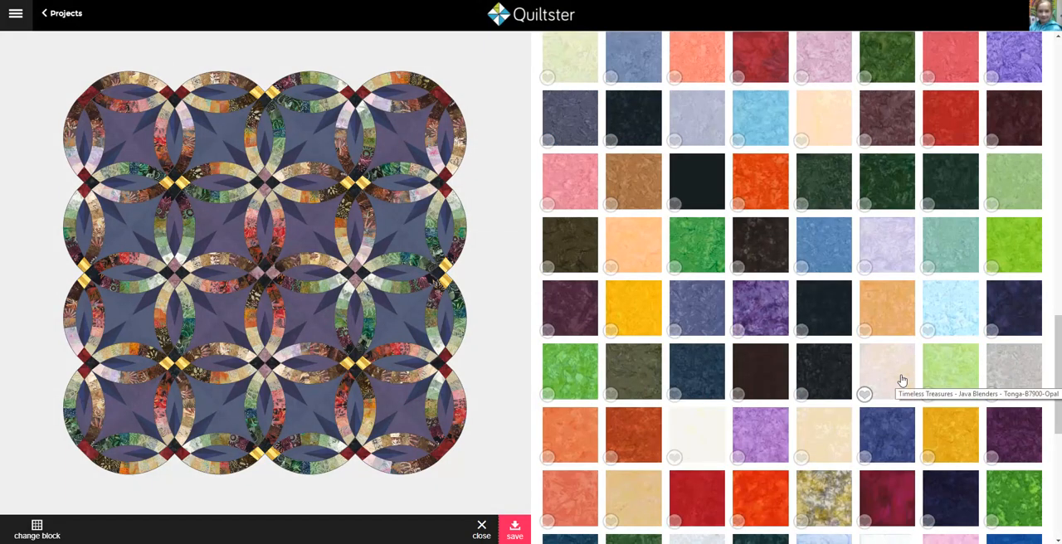
scroll(902, 380, down, 4)
click(776, 367)
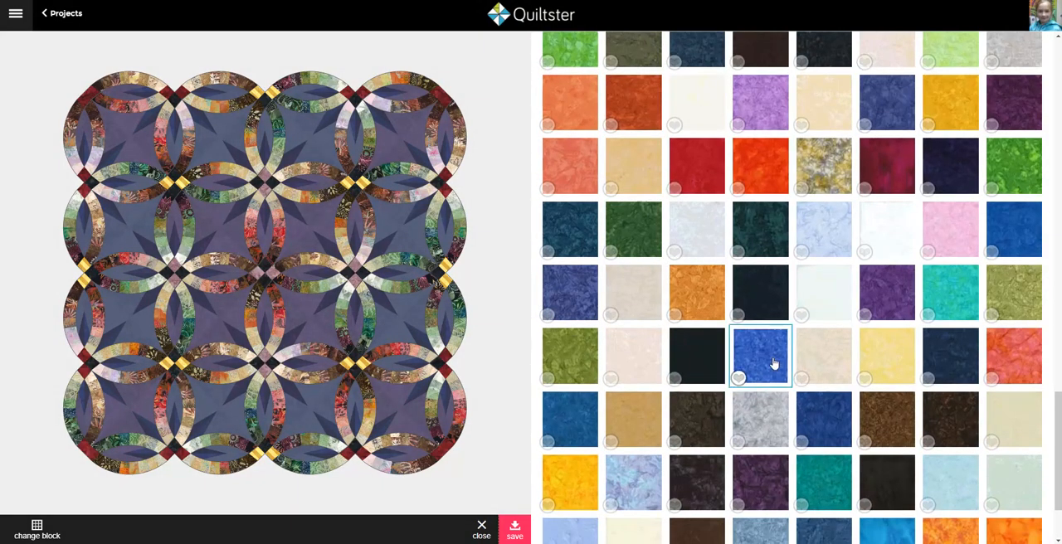
Step: Replace the red squares at the outer ring crossings with a mottled purple fabric, first trying the Java Blenders Wave blue
click(446, 372)
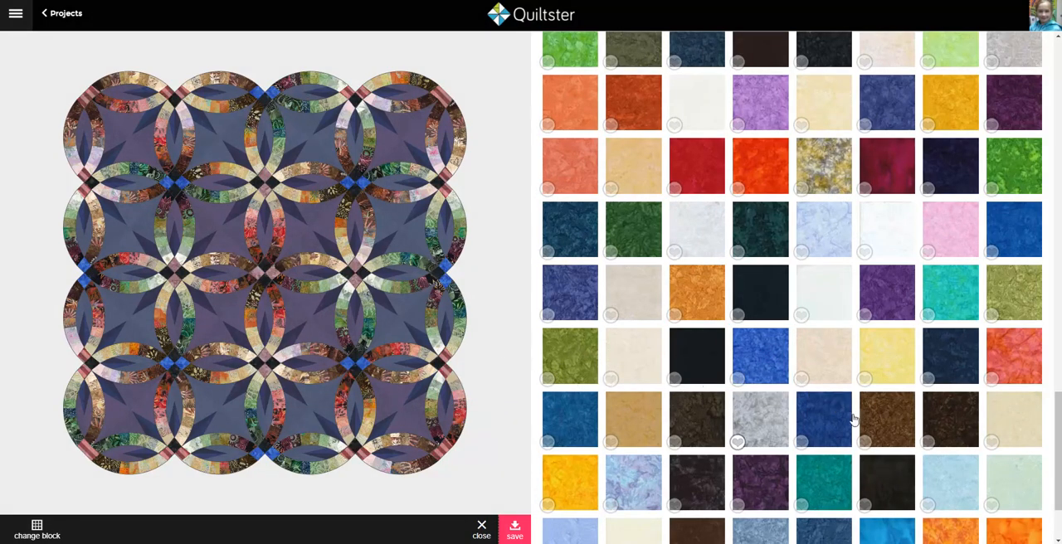
scroll(856, 427, down, 1)
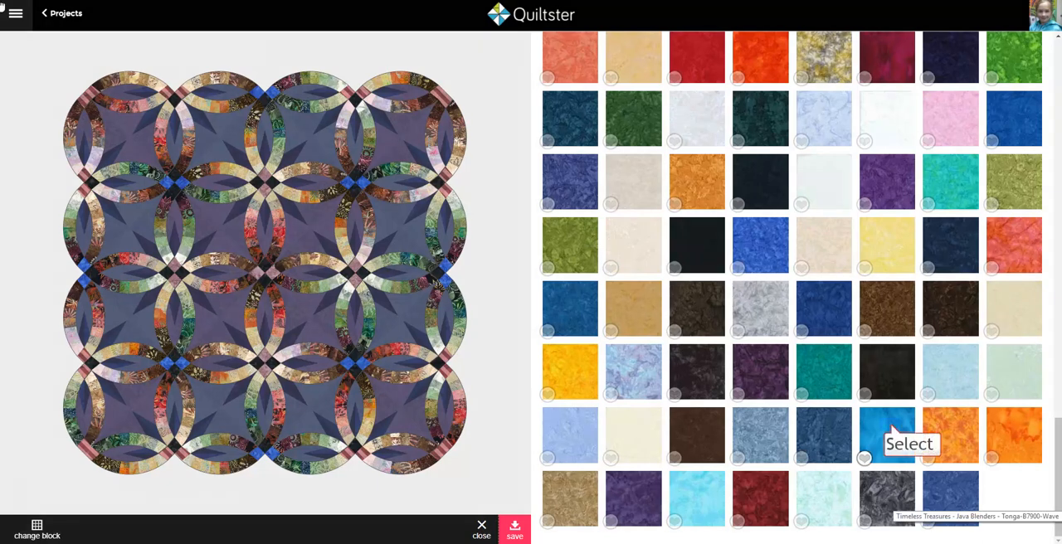
click(888, 432)
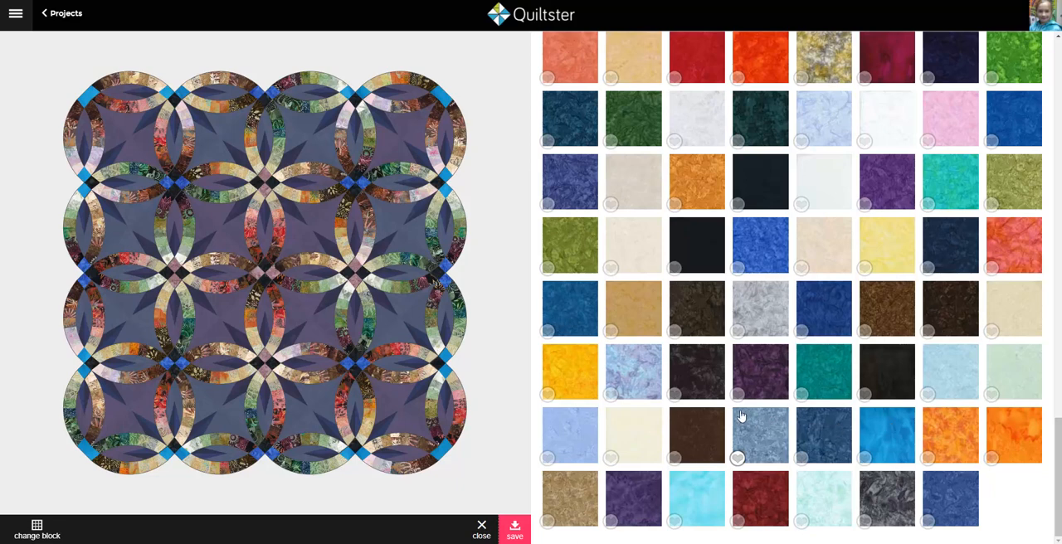
scroll(737, 411, up, 4)
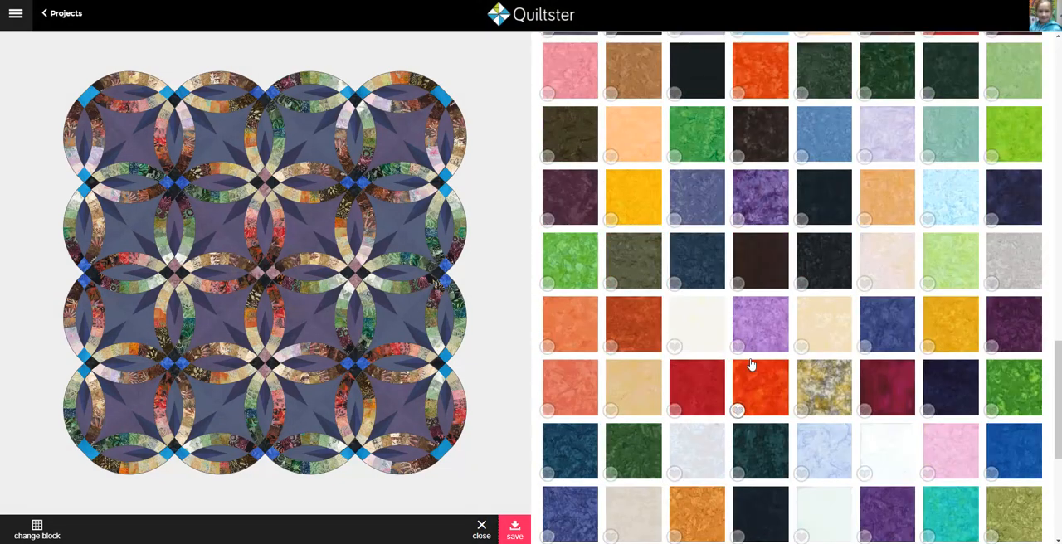
click(768, 216)
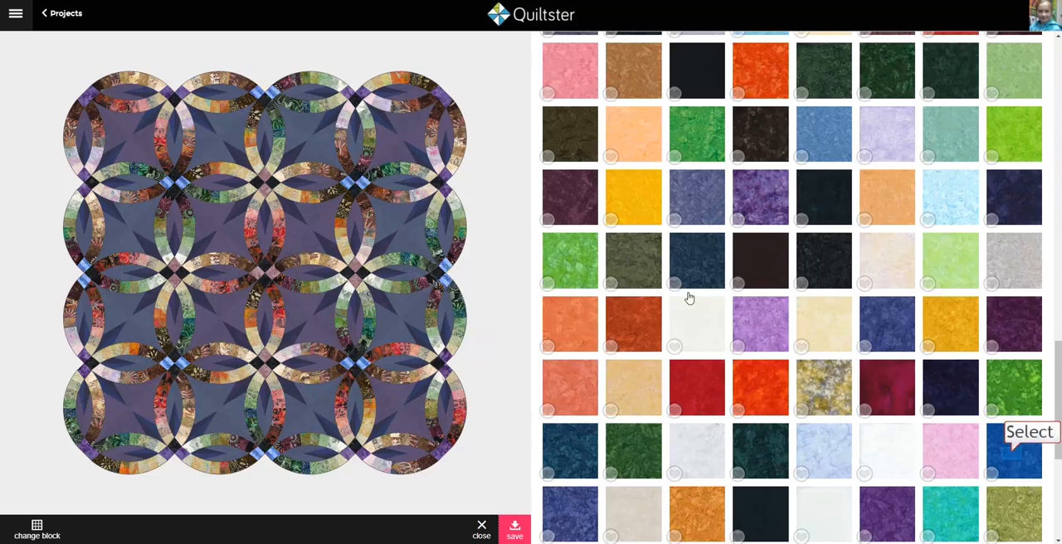
Step: Recolour the bright blue crossing squares with a dark teal-blue fabric, trying a royal blue first, and save the ring block
click(1013, 458)
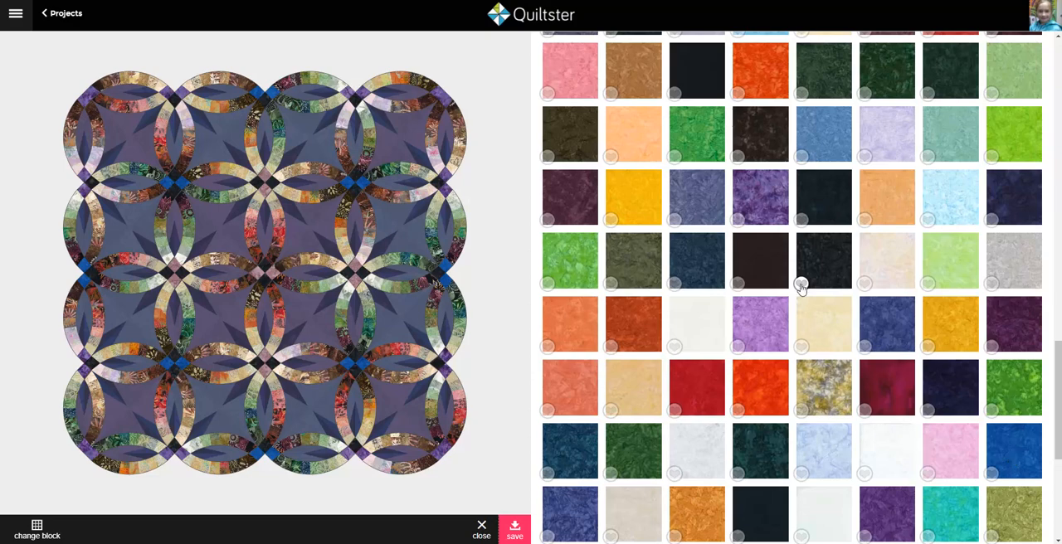
scroll(802, 291, up, 3)
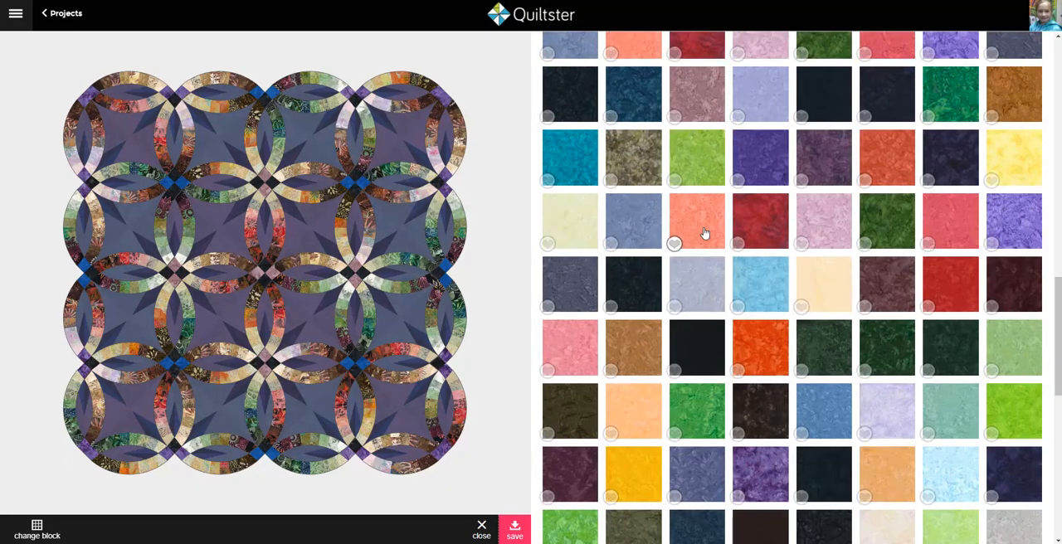
scroll(704, 234, up, 2)
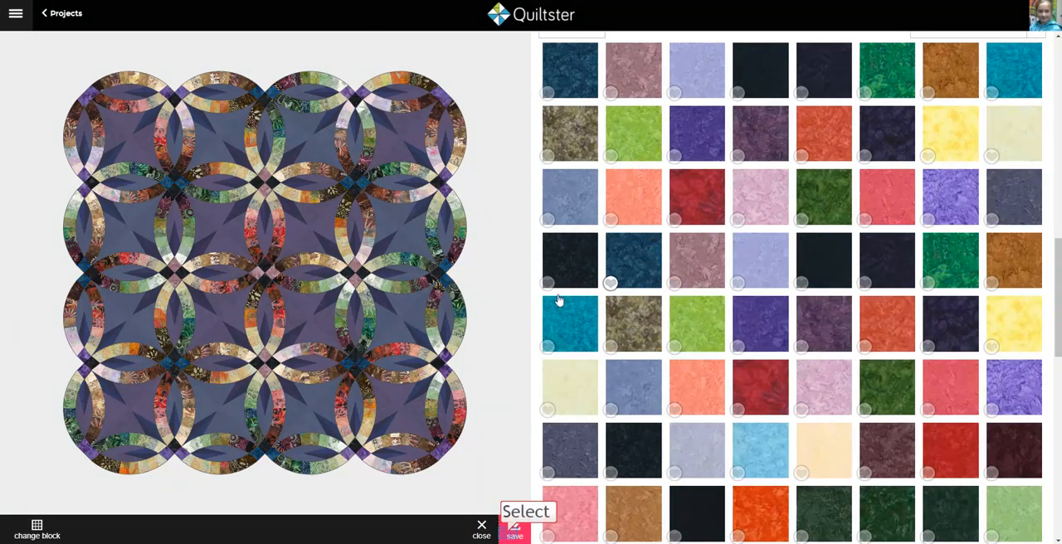
click(514, 532)
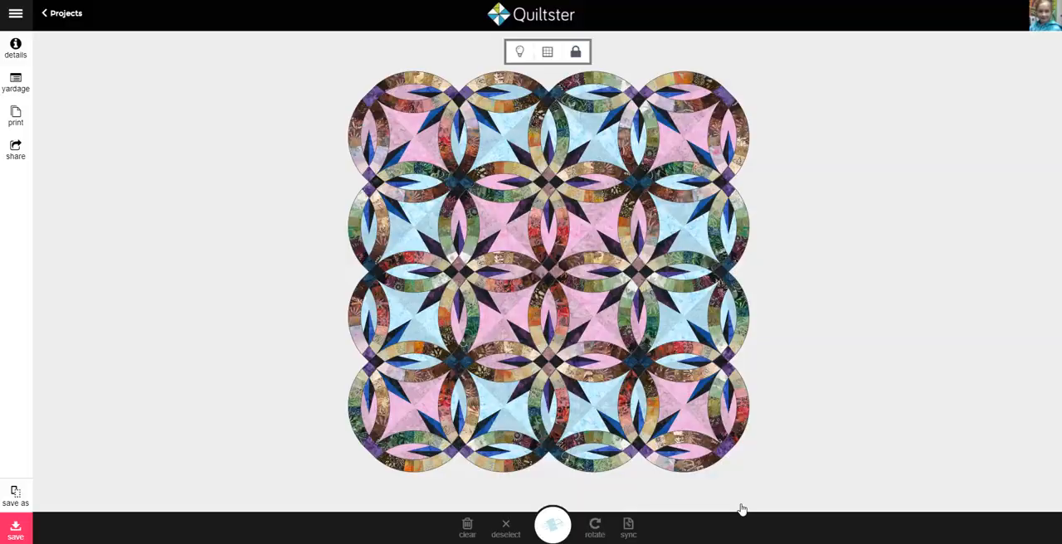
Step: Show the recoloured quilt against the dark backdrop and save the project
scroll(887, 338, down, 3)
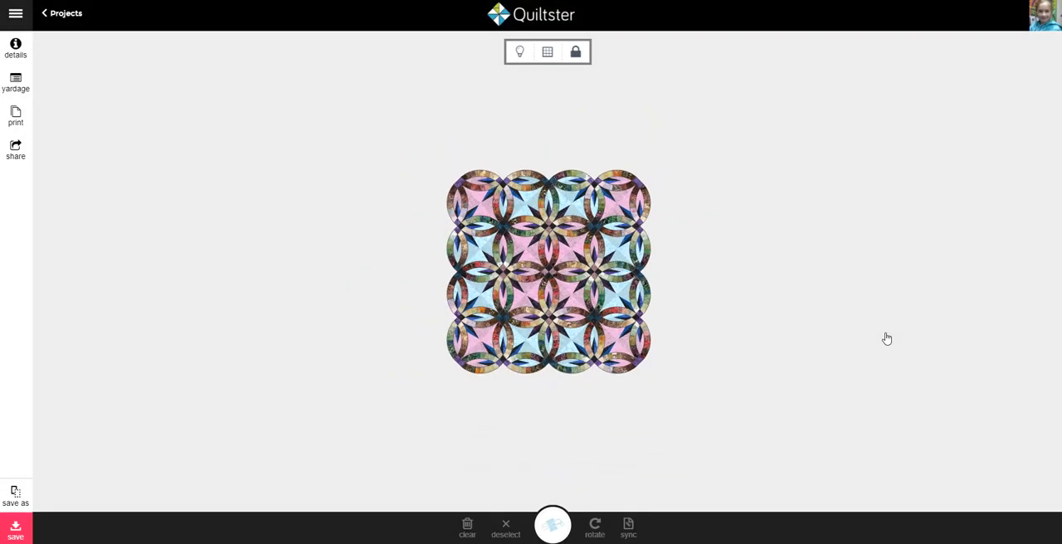
scroll(787, 225, up, 3)
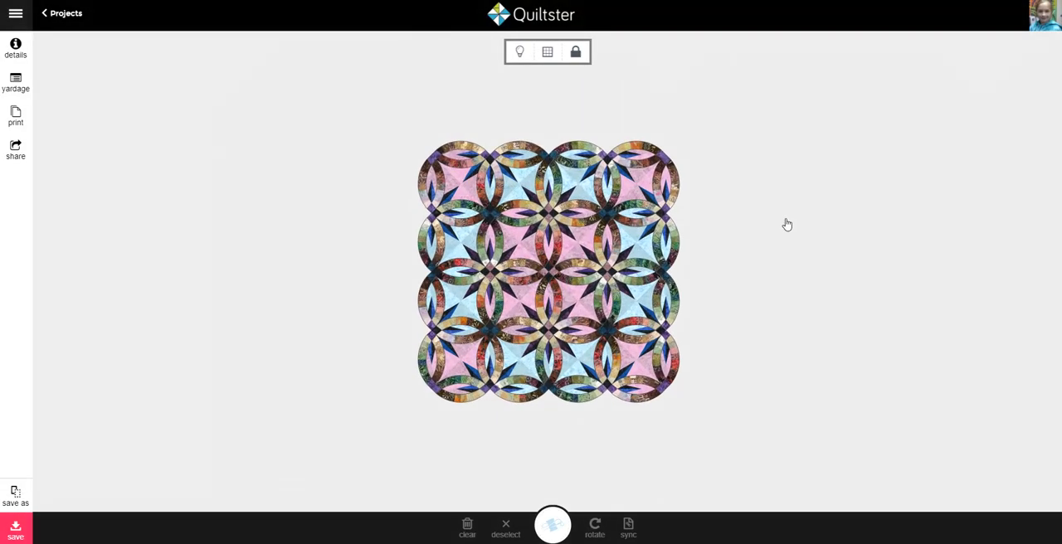
scroll(788, 225, up, 3)
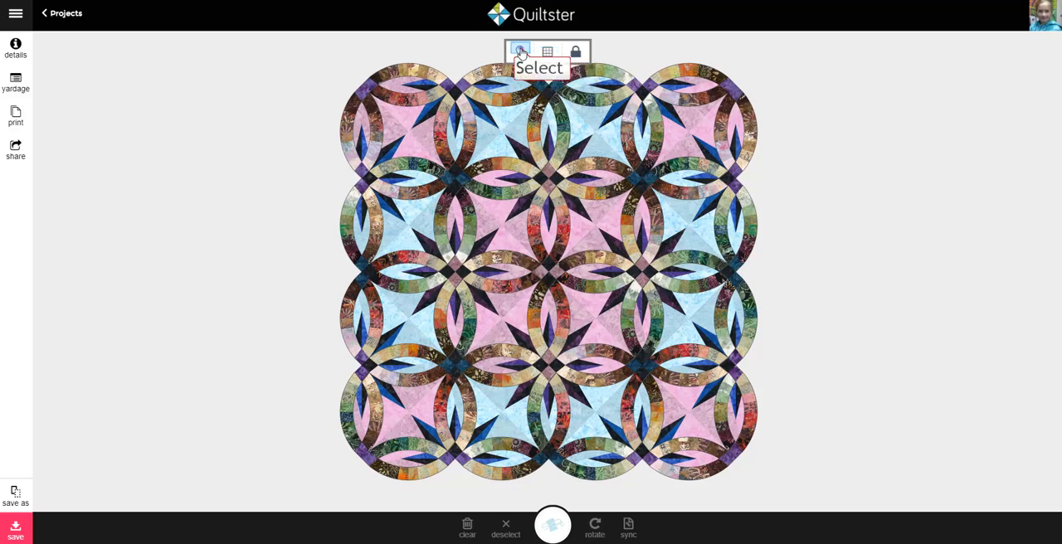
click(519, 51)
click(519, 51)
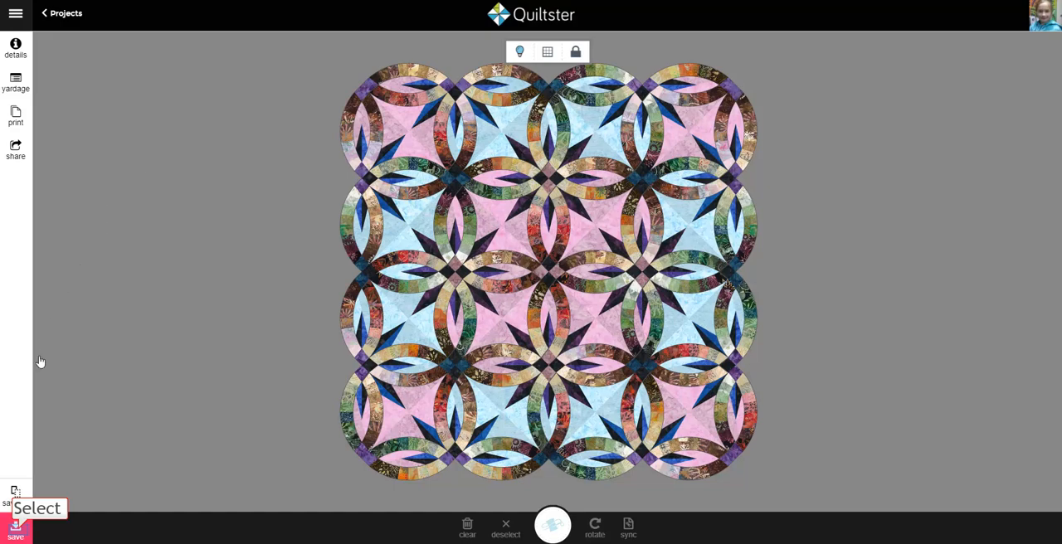
click(17, 531)
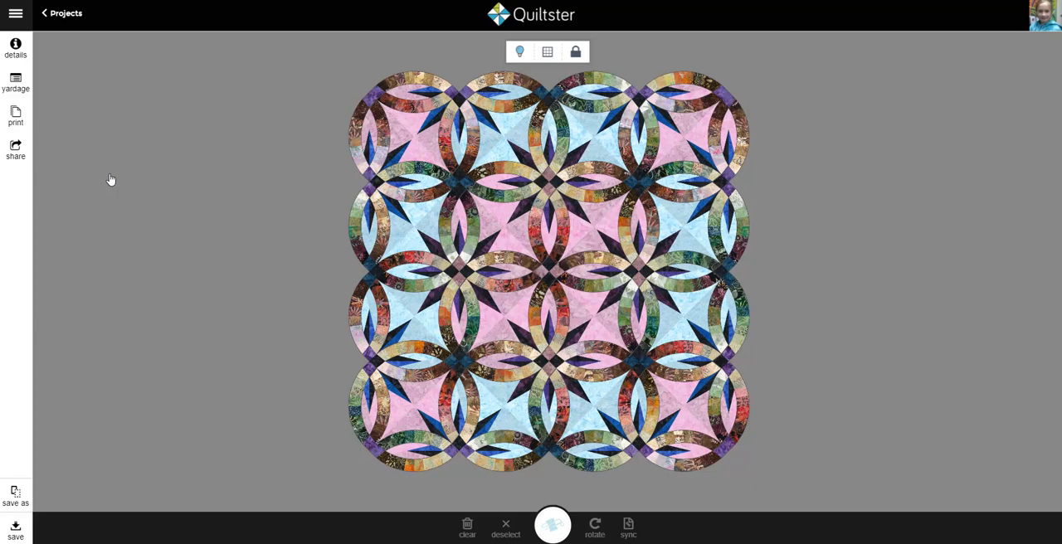
Step: Return to the project list, open the original Gemstone Wedding Star project and turn on its grid display
click(70, 15)
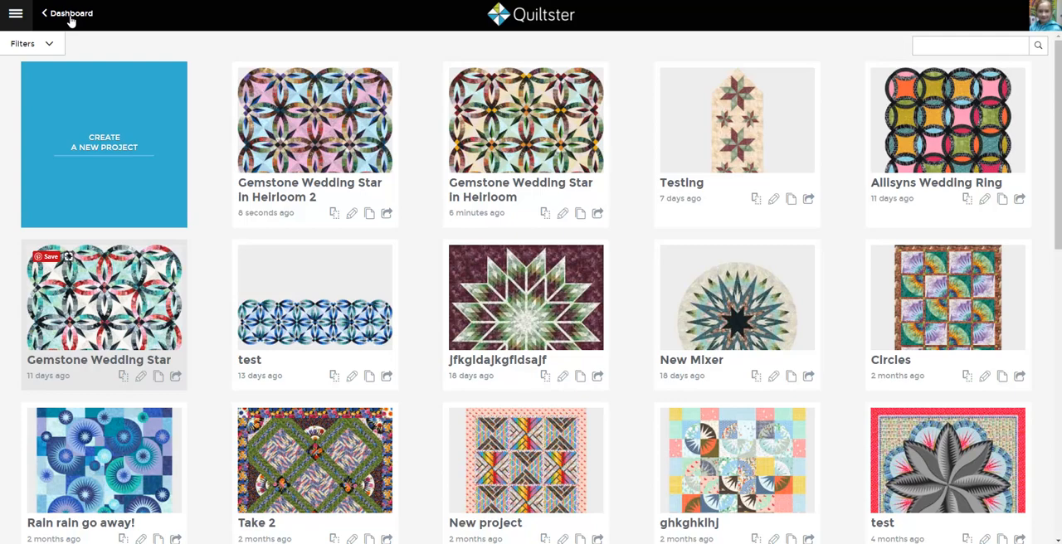
click(108, 308)
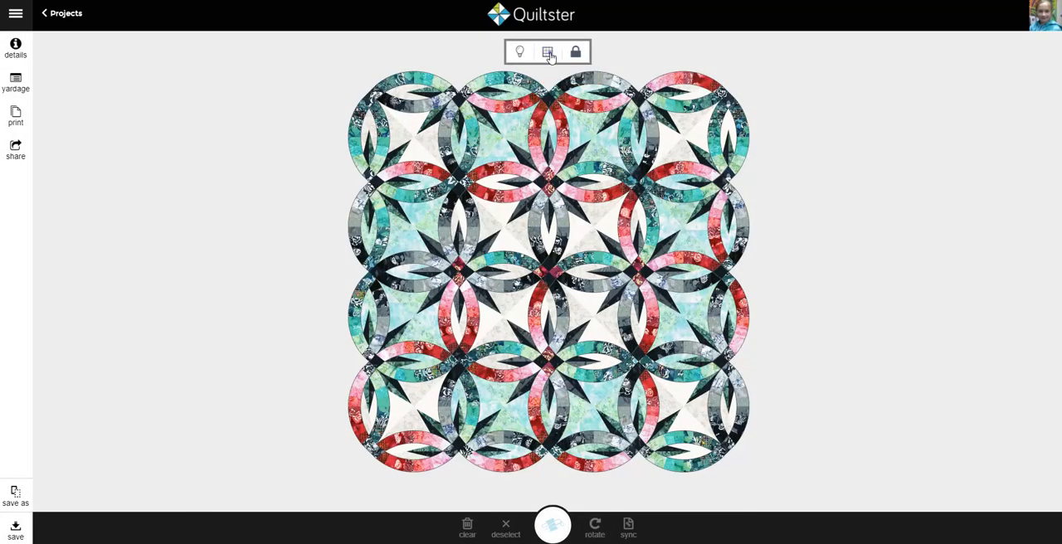
click(549, 54)
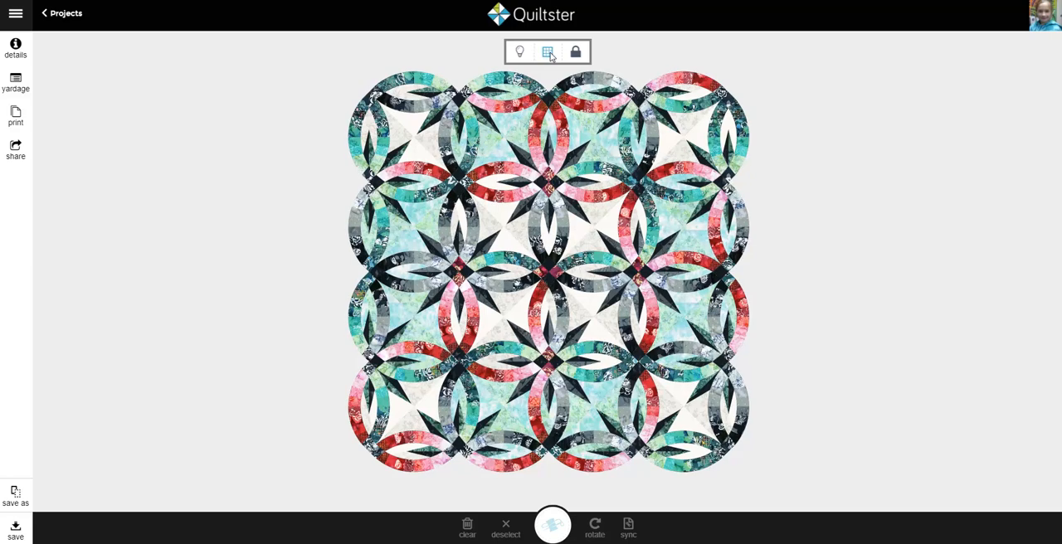